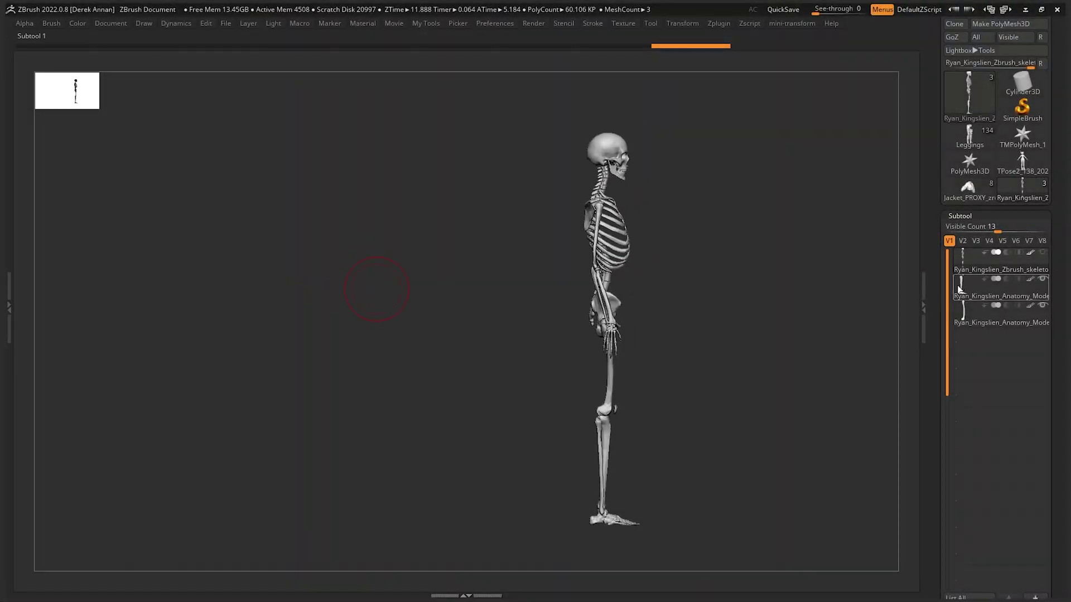
Step: Select the separate lower-leg subtool and rotate it backward about the knee to roughly a right angle
left_click(971, 303)
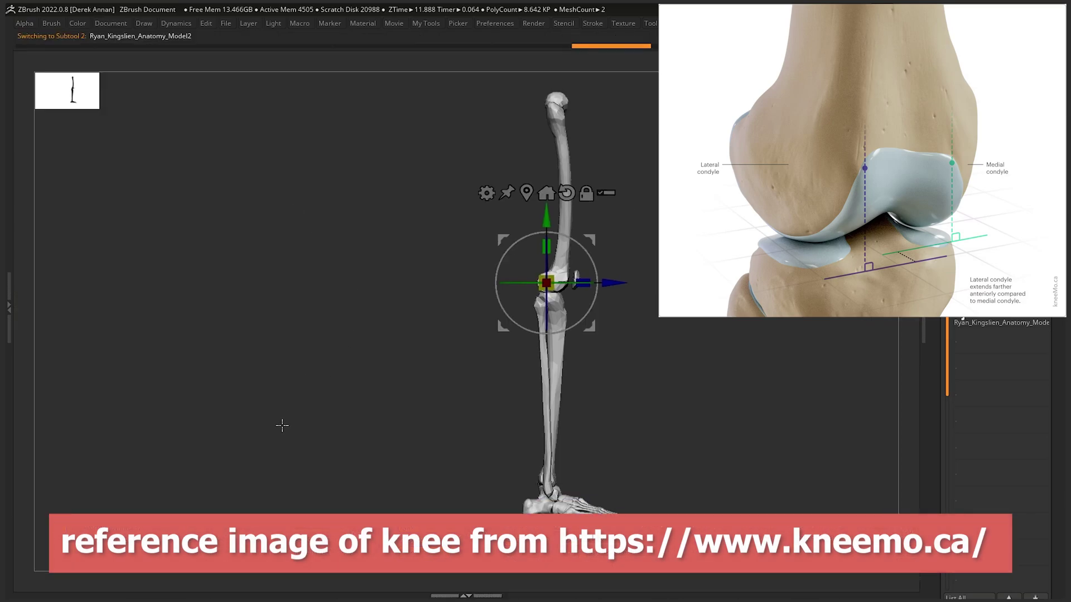
left_click_drag(282, 425, 312, 432)
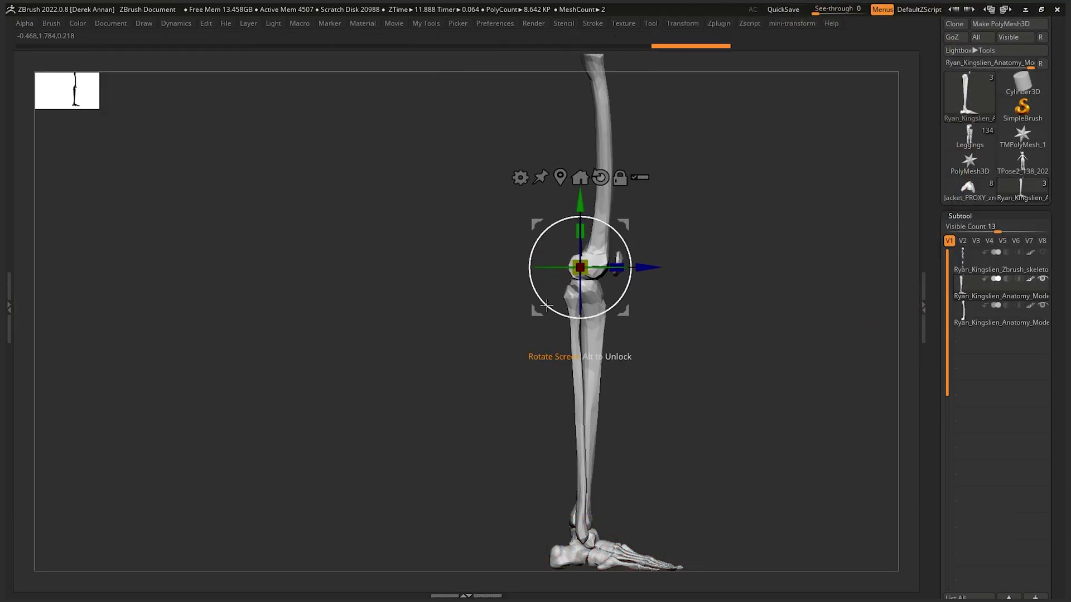
left_click_drag(544, 304, 549, 237)
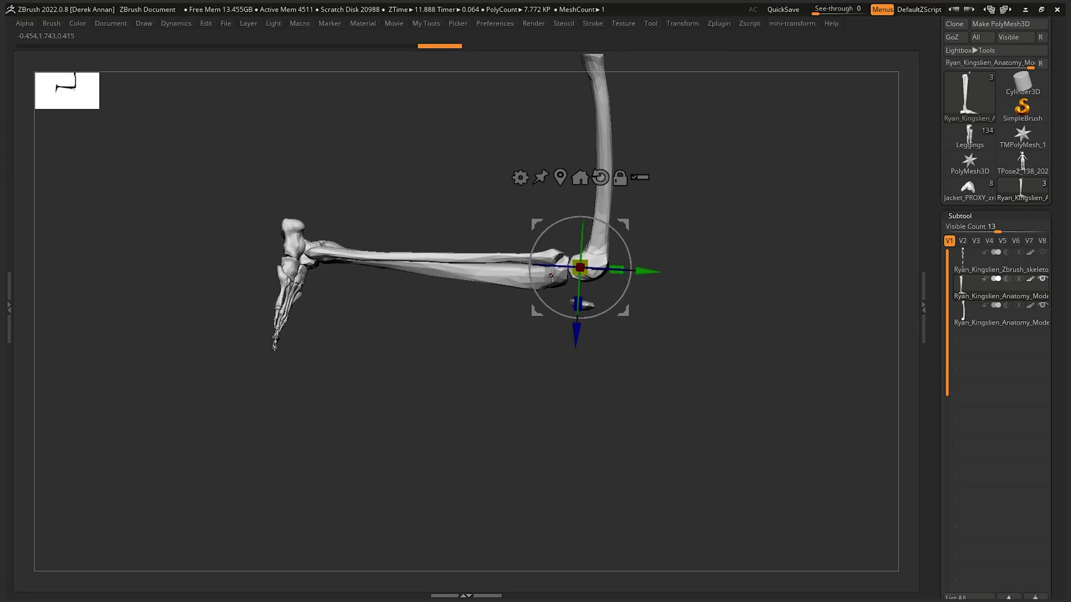
Step: Restore the full interface and leave the transform gizmo for Draw mode, with the whole bent leg in view
key("Tab")
key("q")
left_click(595, 403, "ctrl")
key("w")
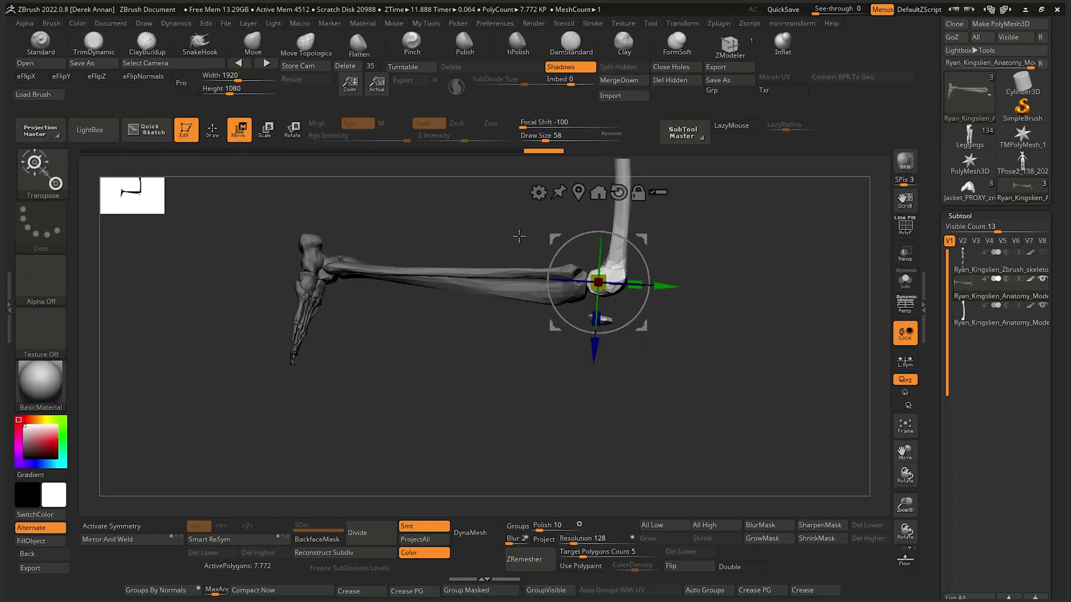
left_click(210, 140)
mouse_move(335, 431)
left_mouse_down()
mouse_move(229, 444)
mouse_move(283, 435)
mouse_move(248, 435)
mouse_move(266, 439)
left_mouse_up()
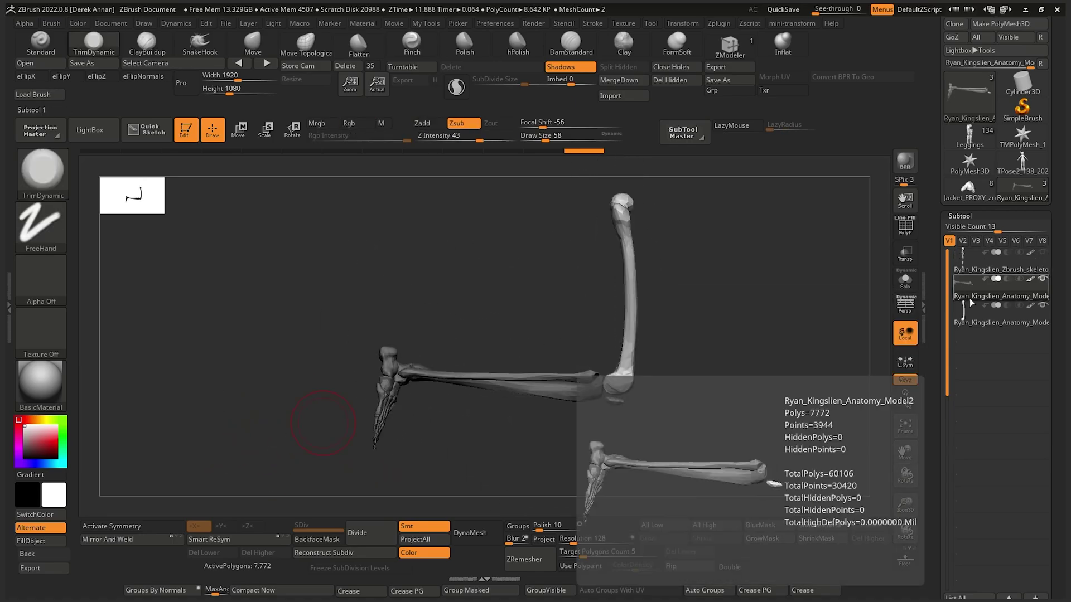
Step: Group the thigh and lower-leg subtools in a new folder, keeping the default folder name
left_click_drag(1054, 363, 1054, 244)
left_click(963, 493)
key("Return")
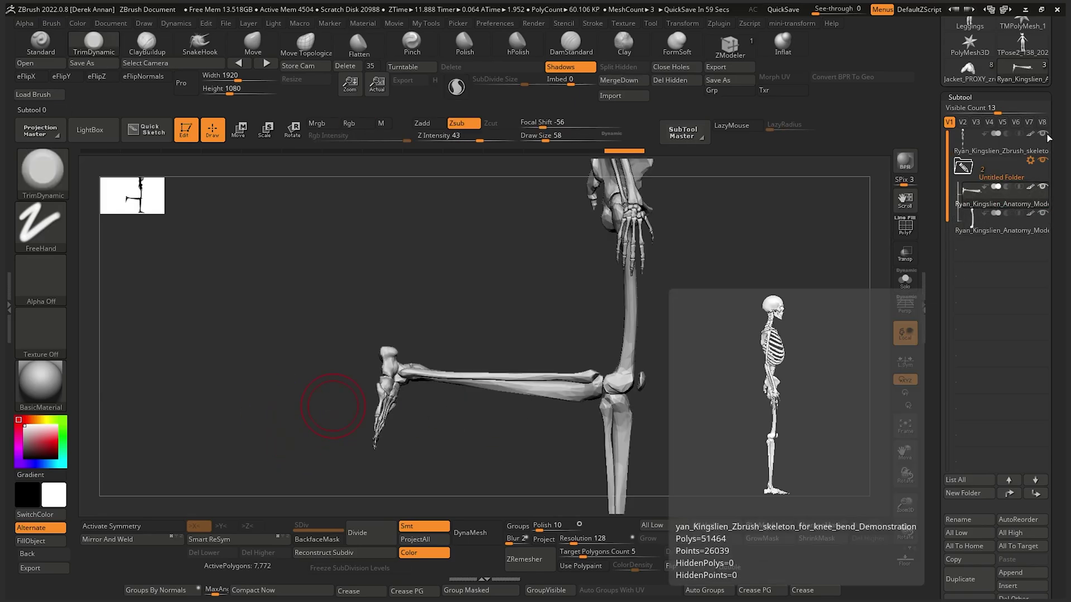
Step: Move all bones in the leg folder together horizontally, placing the bent leg behind the standing skeleton
left_click(1030, 160)
left_click(977, 162)
left_click(590, 276)
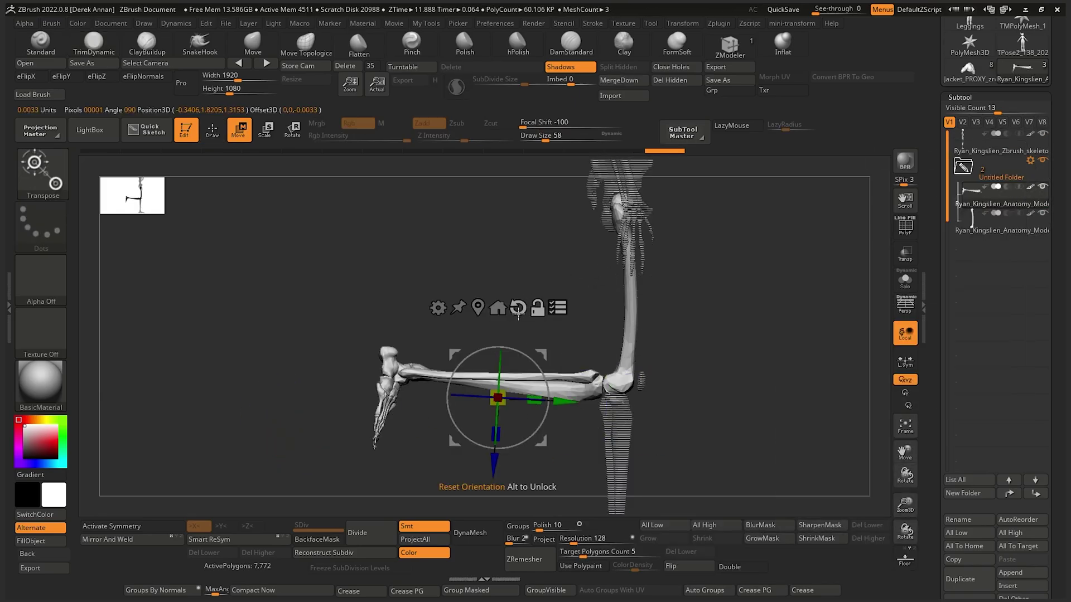
left_click_drag(558, 391, 451, 388)
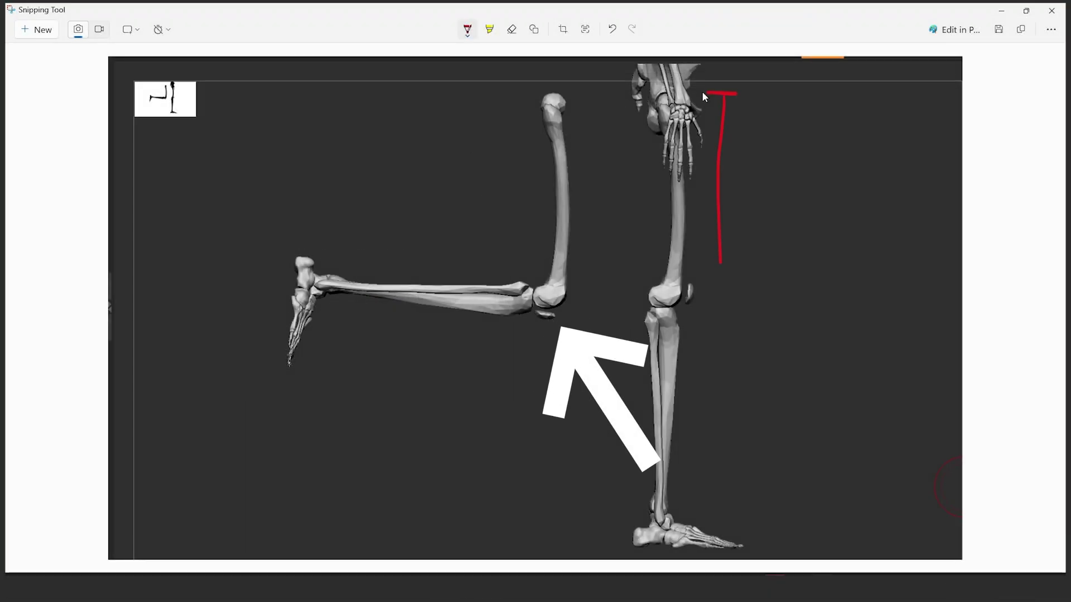
Step: Switch to Snipping Tool and restore the red length markings beside the standing and bent thigh bones
key("ctrl+y")
key("ctrl+y")
key("ctrl+y")
key("ctrl+y")
key("ctrl+y")
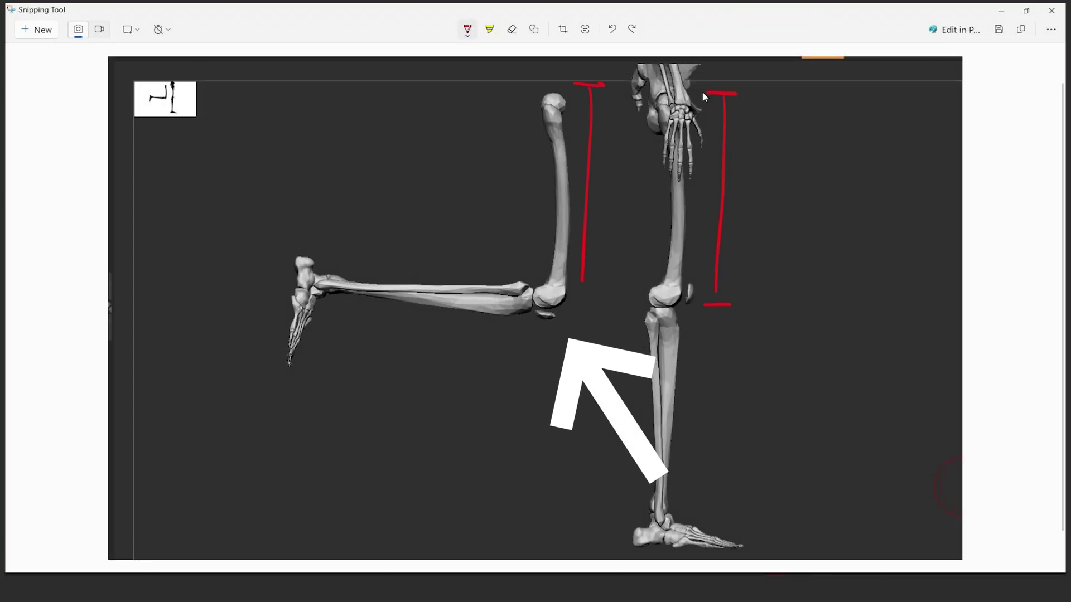
Step: Draw red length markers beside the standing lower leg and beneath the horizontal lower leg
left_click_drag(716, 317, 706, 516)
left_click_drag(689, 519, 721, 521)
left_click_drag(447, 339, 531, 344)
left_click_drag(532, 332, 533, 357)
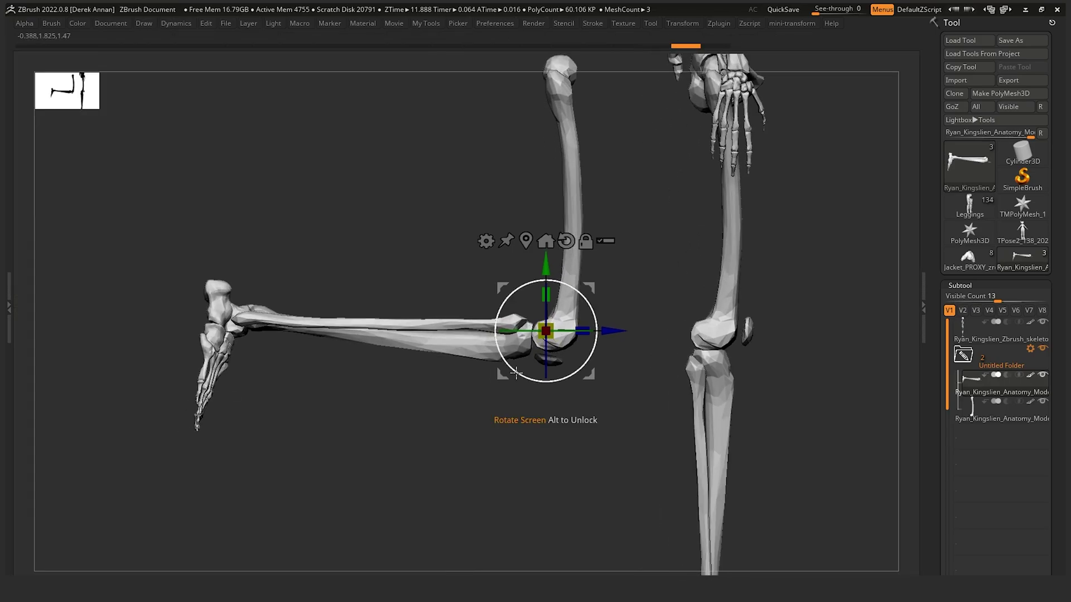
Step: Switch back to ZBrush and rotate the lower leg further about the knee, folding it up toward the thigh
left_click_drag(515, 373, 502, 324)
left_click_drag(208, 463, 238, 490, "alt")
left_click_drag(507, 326, 505, 334)
left_click_drag(440, 337, 296, 327)
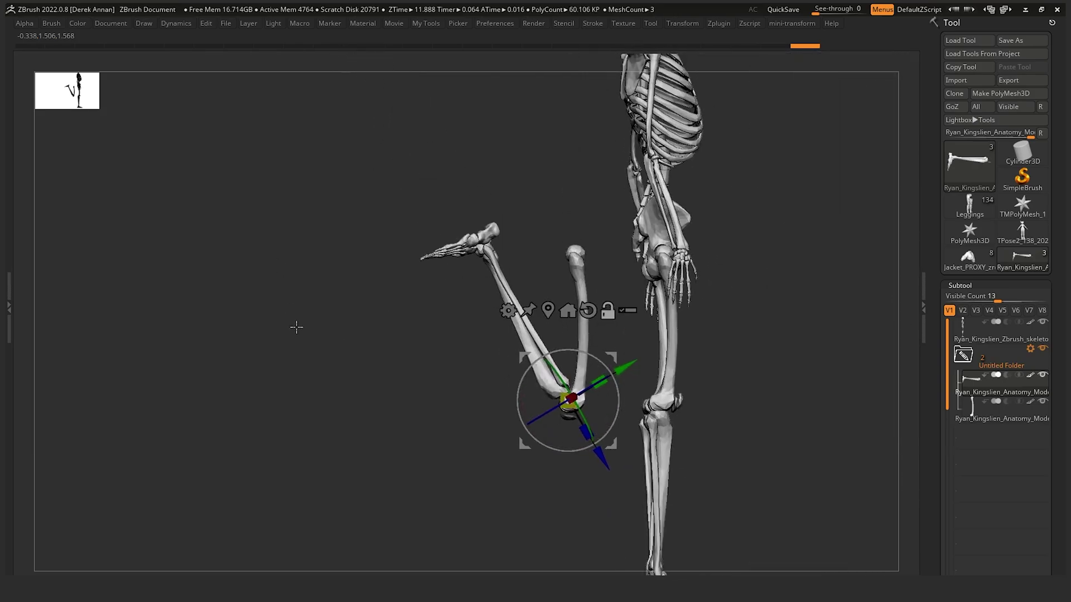
left_click_drag(296, 328, 291, 305, "alt")
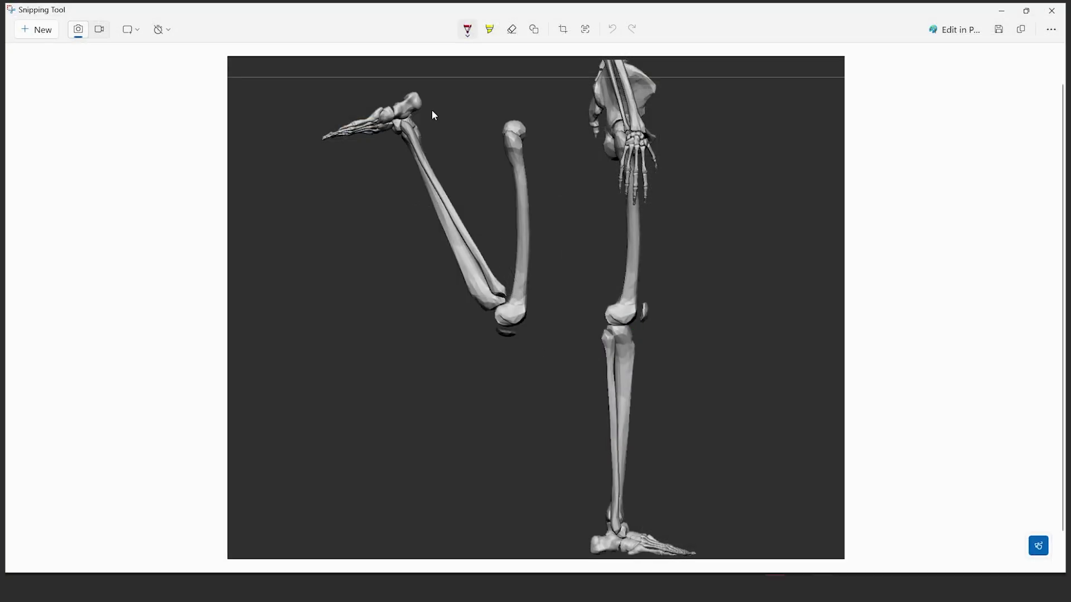
Step: In Snipping Tool, draw red length markers beside the folded thigh and shin and the standing thigh and shin
left_click_drag(544, 122, 550, 334)
left_click_drag(377, 146, 460, 324)
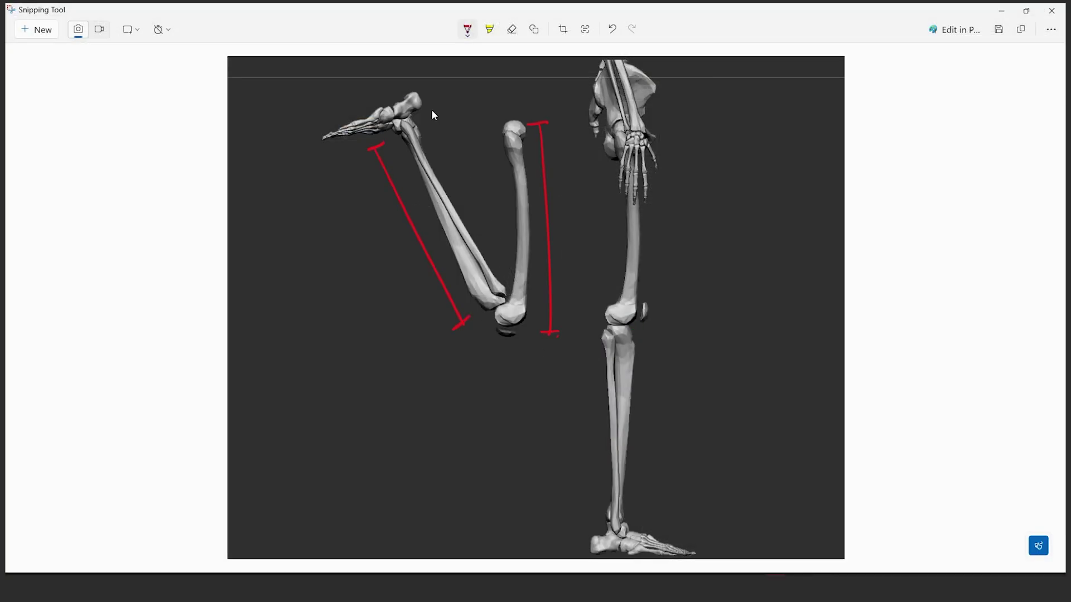
left_click_drag(657, 144, 677, 142)
left_click_drag(659, 325, 671, 327)
left_click_drag(653, 336, 668, 335)
left_click_drag(660, 338, 653, 507)
left_click_drag(653, 513, 652, 526)
left_click_drag(641, 527, 661, 528)
left_click(468, 29)
left_click(507, 130)
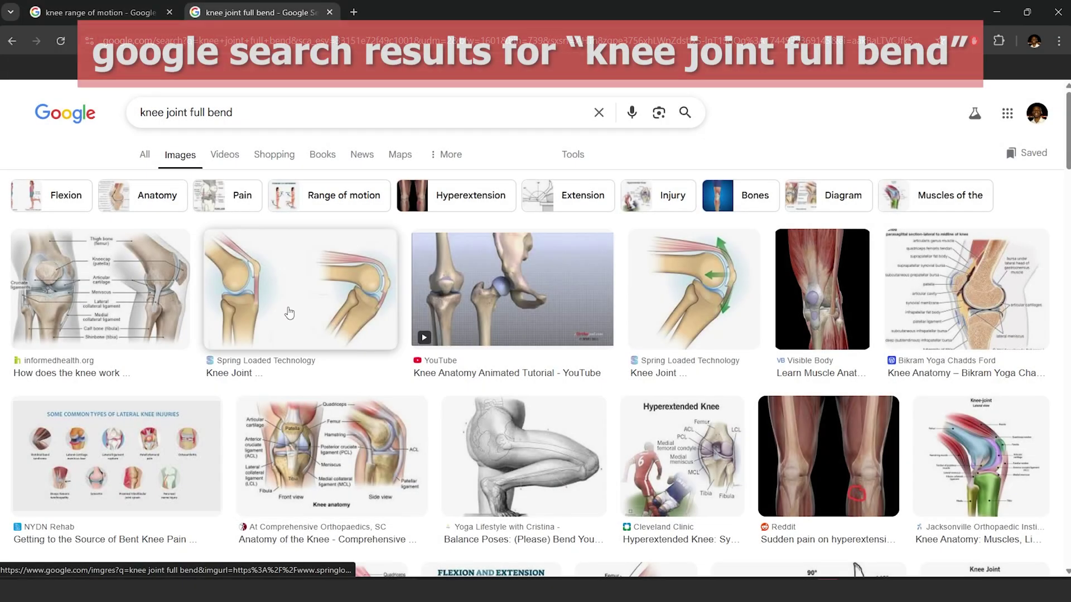
Step: Switch to the browser and preview bent-knee diagrams and the crouching leg drawing among the "knee joint full bend" image results
left_click(289, 313)
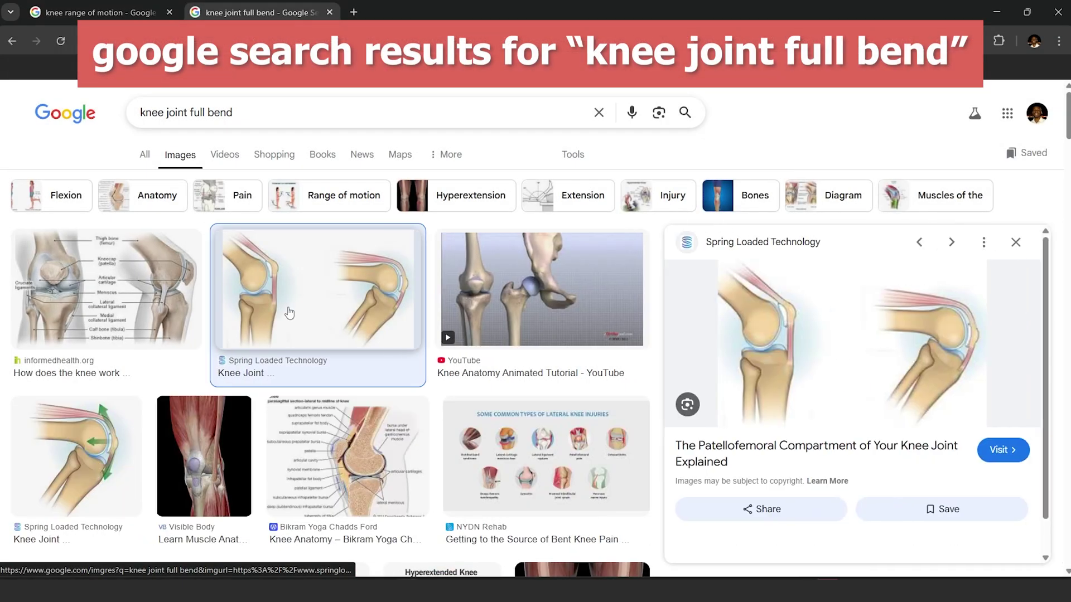
scroll(332, 361, "down", 3)
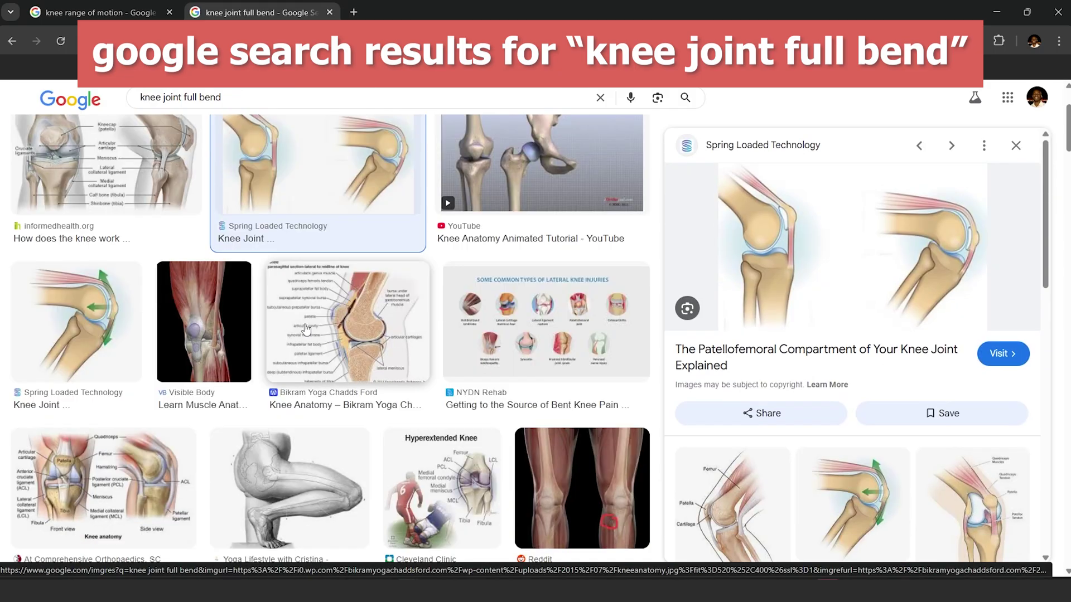
scroll(797, 399, "down", 2)
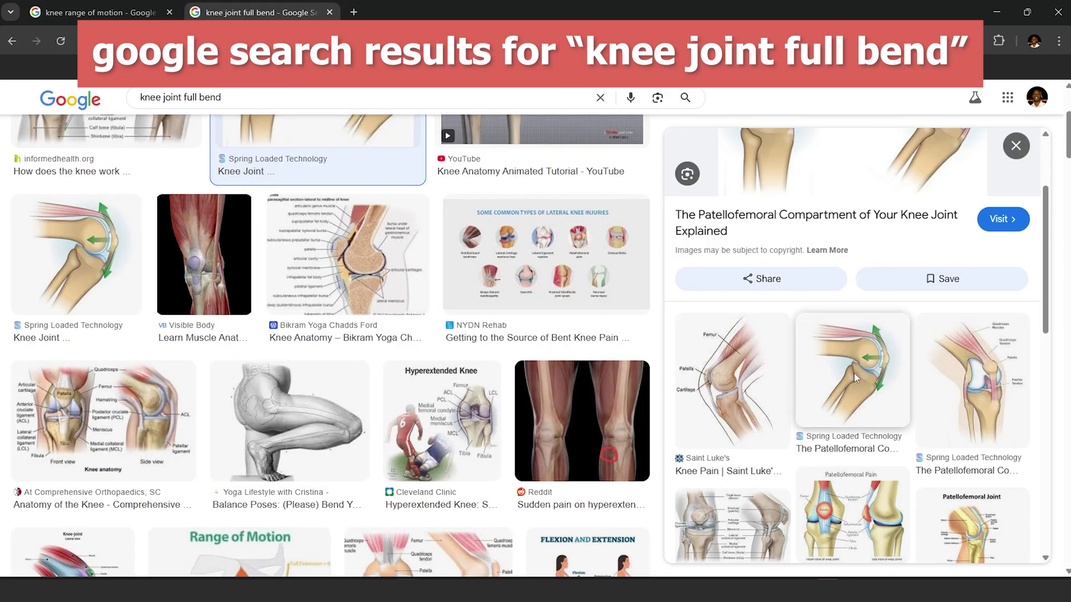
left_click(854, 373)
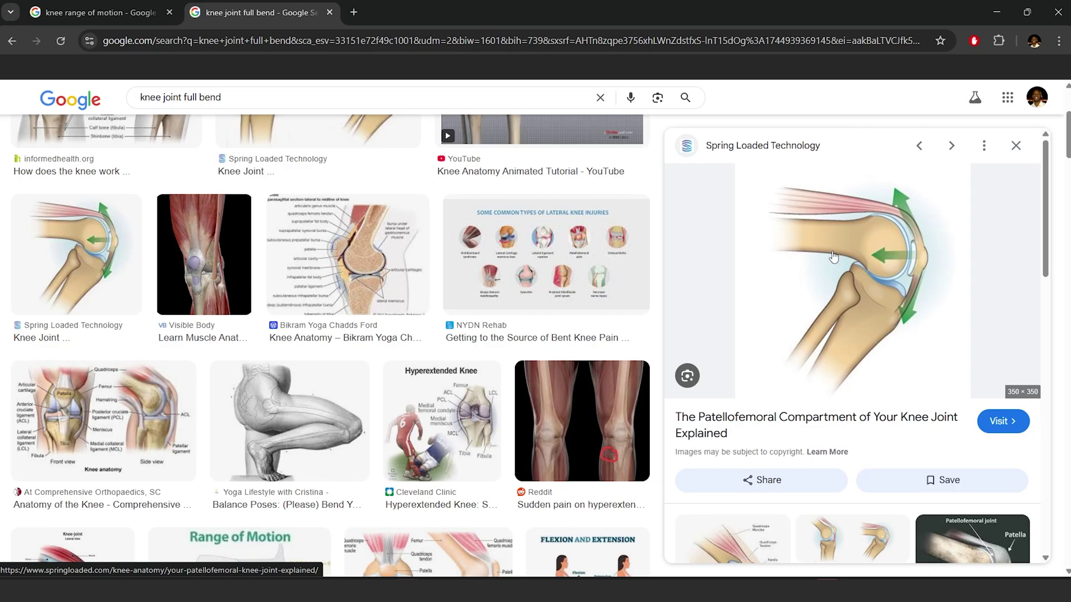
left_click(305, 434)
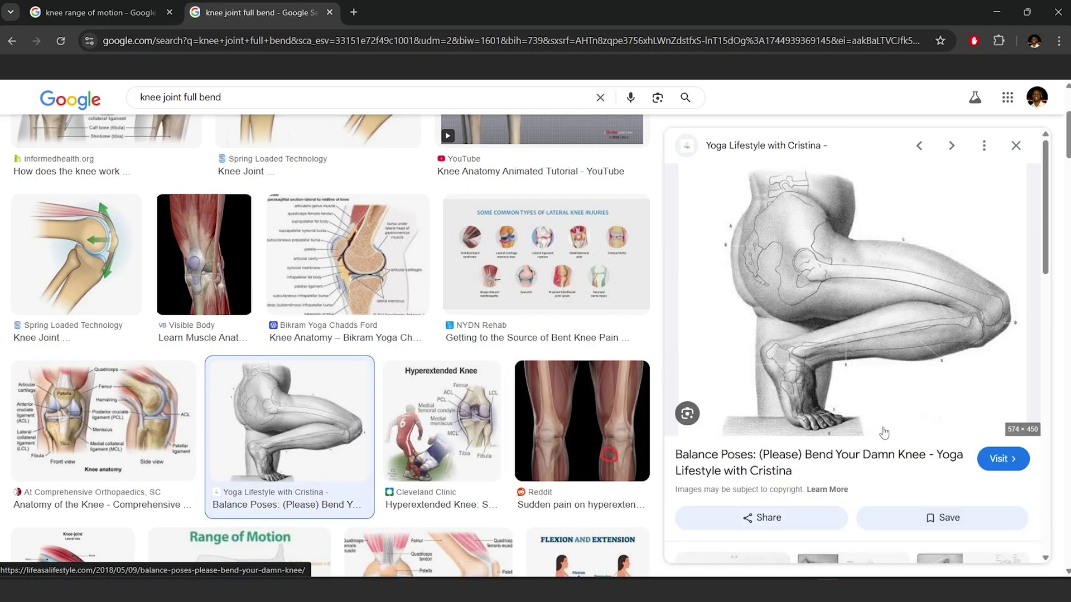
Step: Look further down the image results and preview the 3D knee flexion model and the bent-knee sketch
scroll(363, 384, "down", 12)
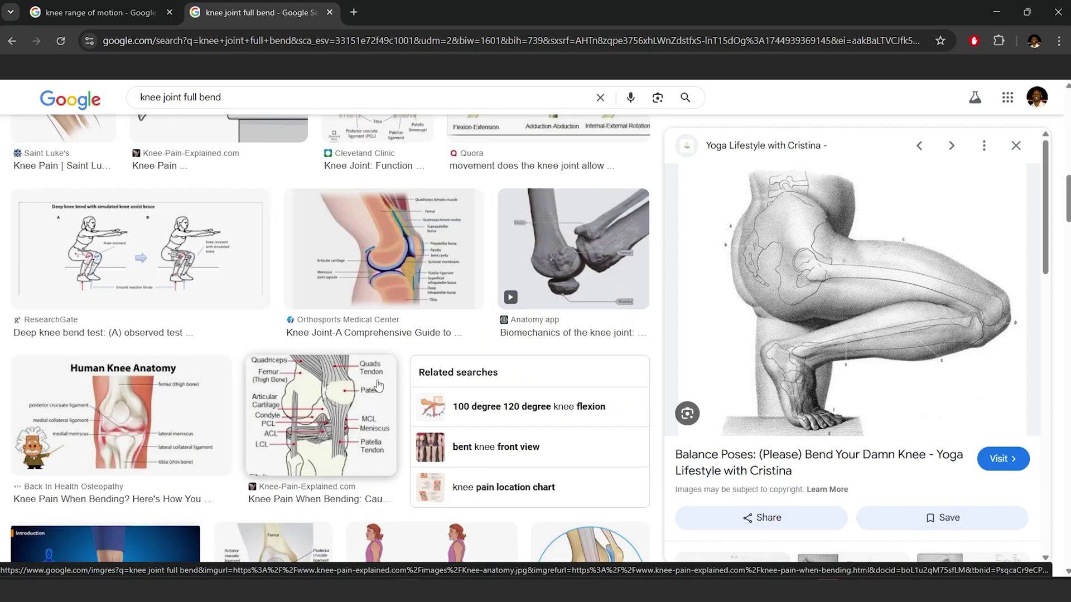
left_click(546, 290)
scroll(274, 362, "down", 10)
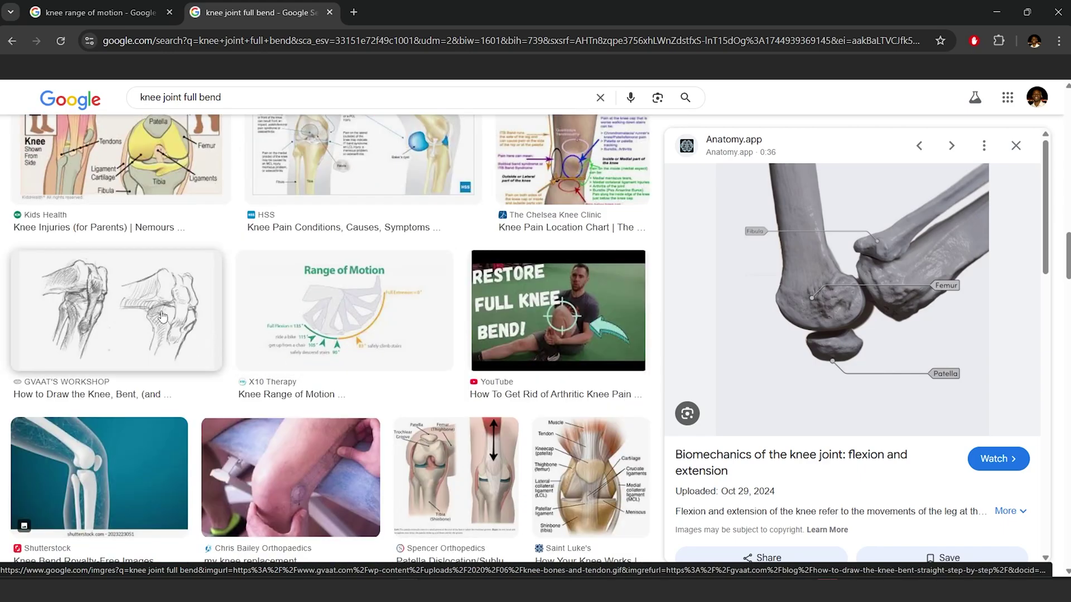
left_click(148, 312)
scroll(331, 337, "down", 6)
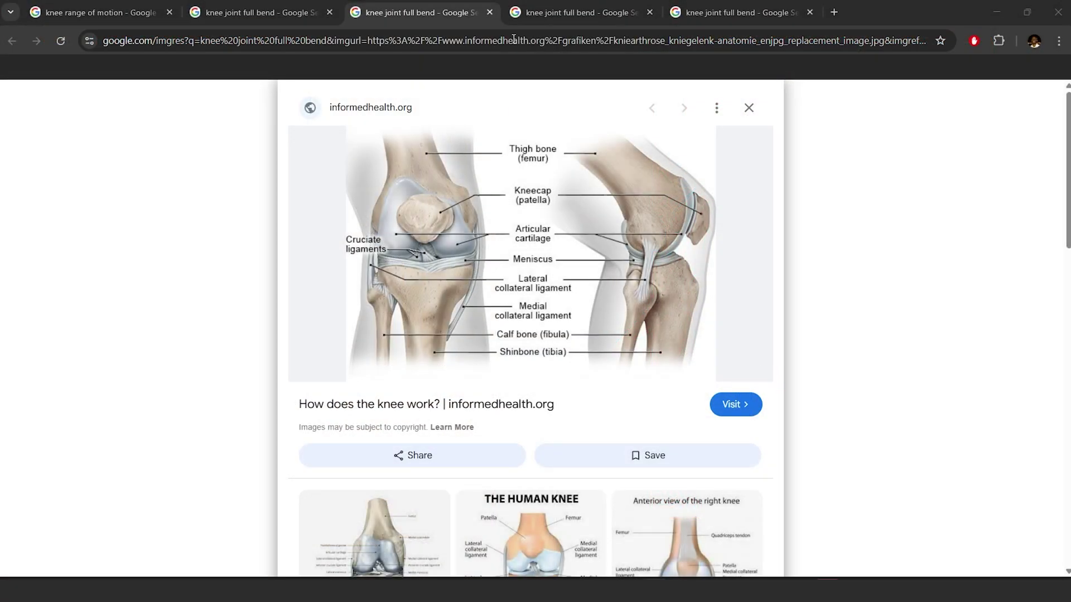
Step: Compare the Healthdirect, Orthosports and BodyHeal knee anatomy diagrams, including their related images
left_click(543, 11)
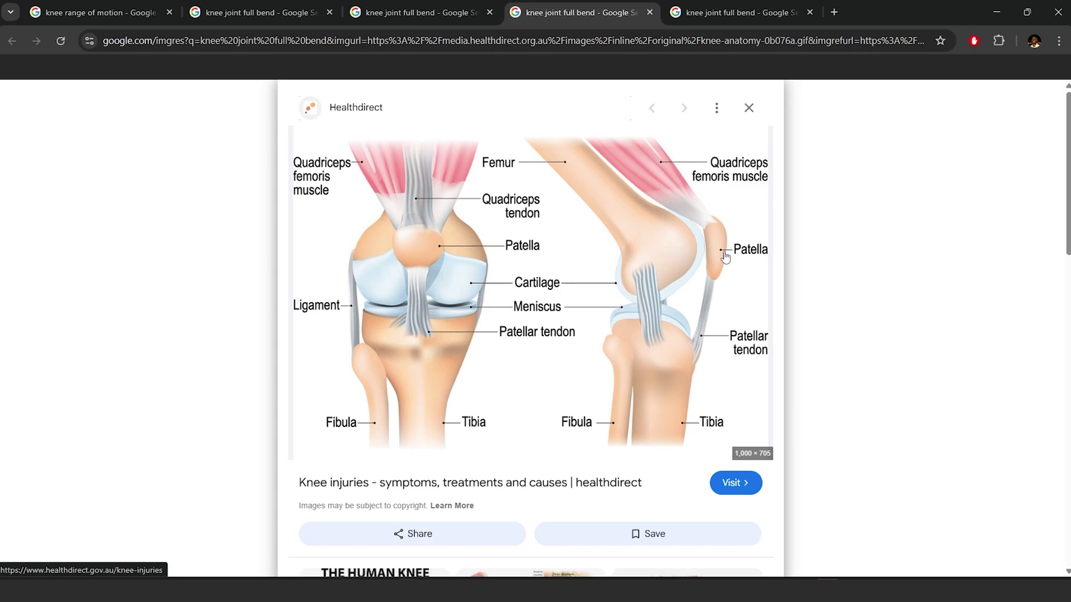
left_click(730, 16)
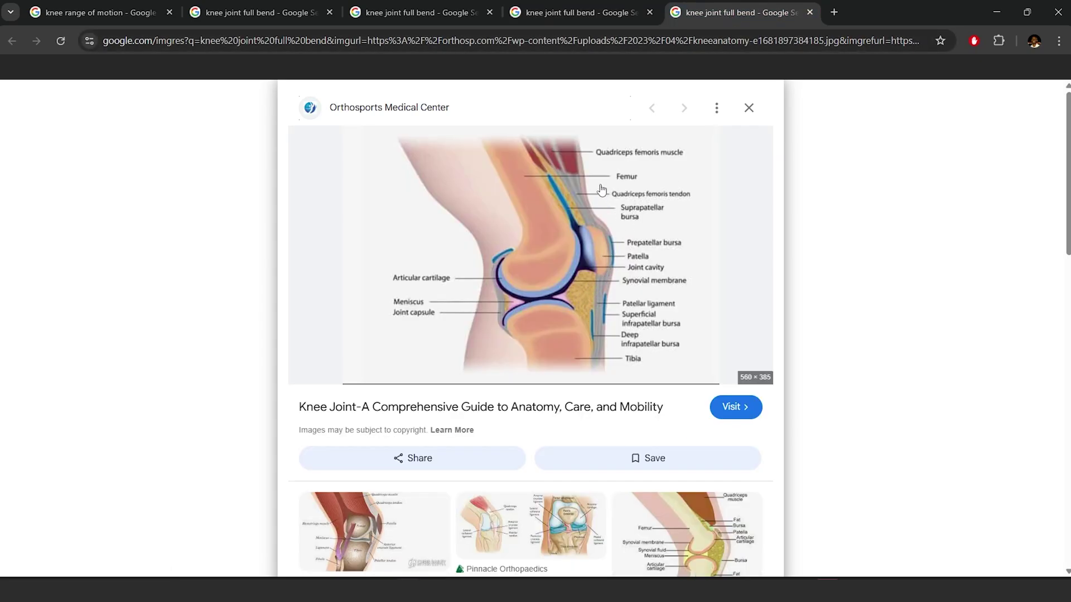
left_click(679, 509)
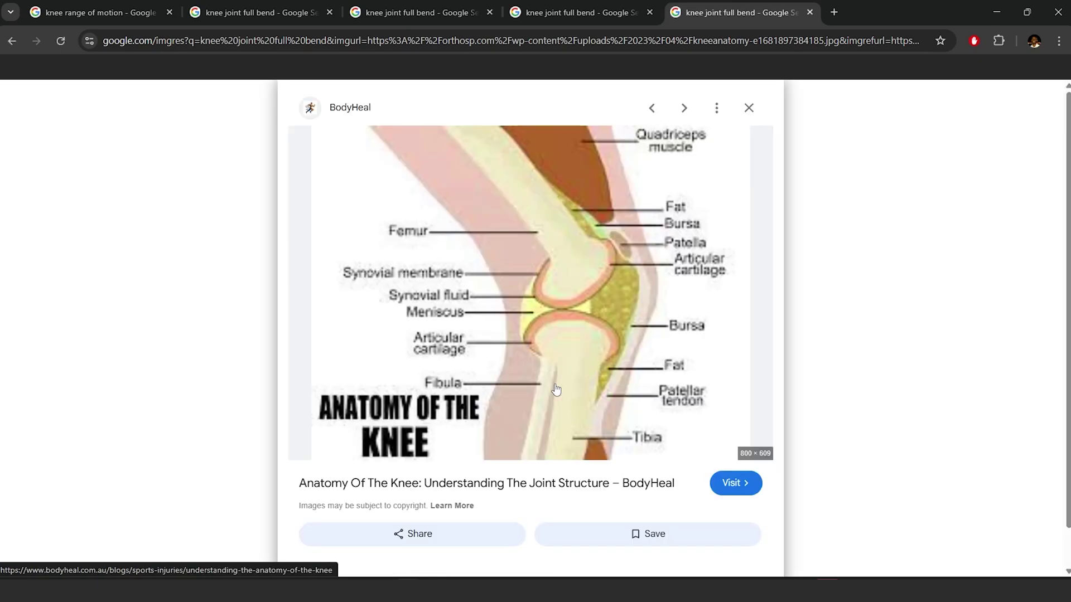
scroll(593, 291, "down", 2)
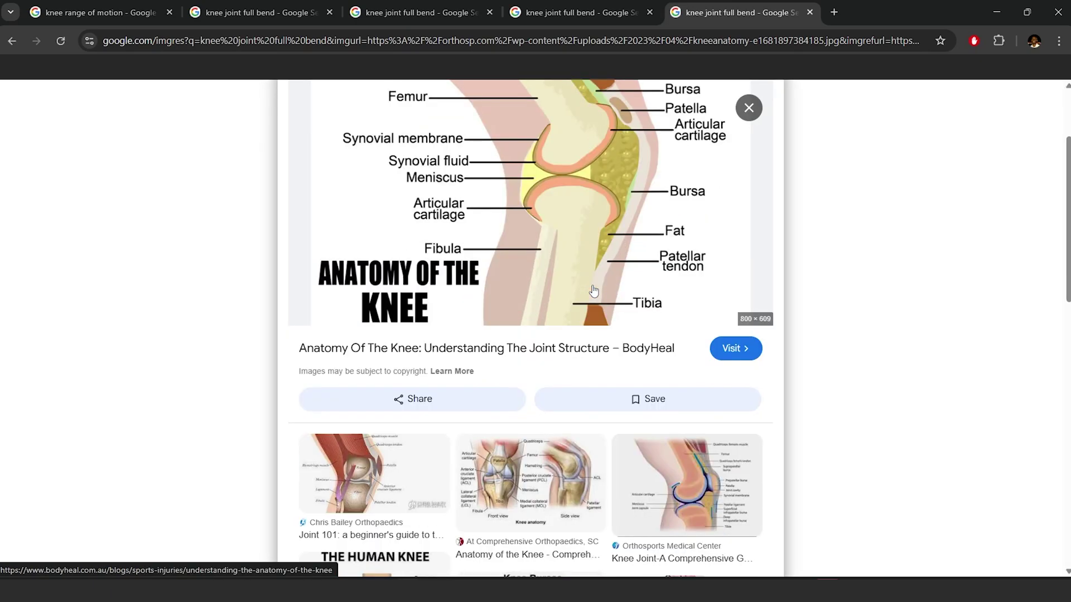
left_click(374, 472)
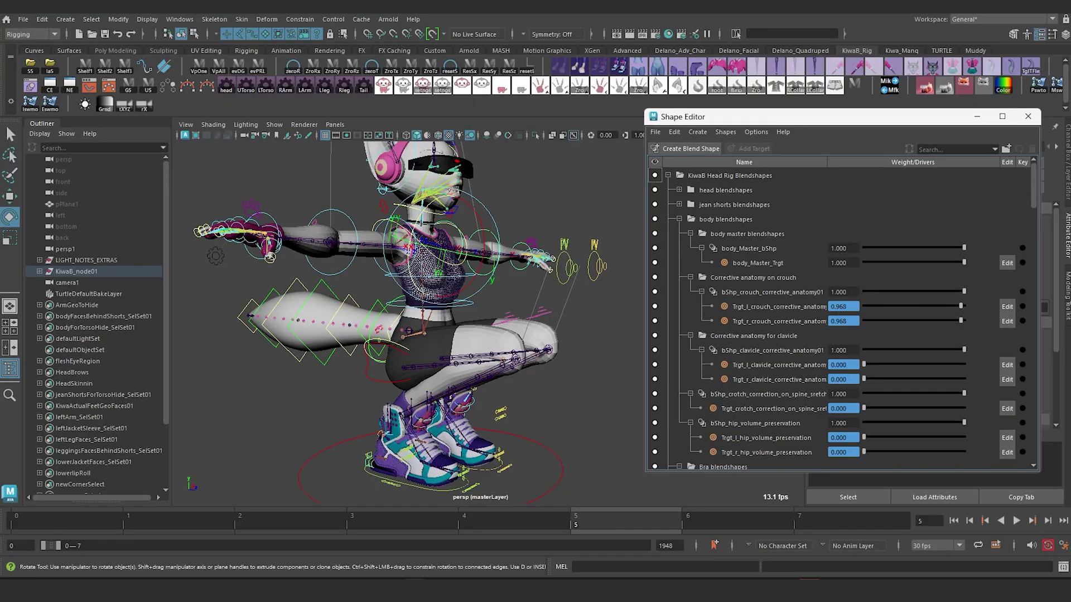
Step: Switch to Maya and examine the crouching character's bent knee and its crouch corrective blendshapes
scroll(474, 415, "up", 3)
left_click_drag(473, 418, 506, 422, "alt")
middle_click_drag(506, 422, 504, 394, "alt")
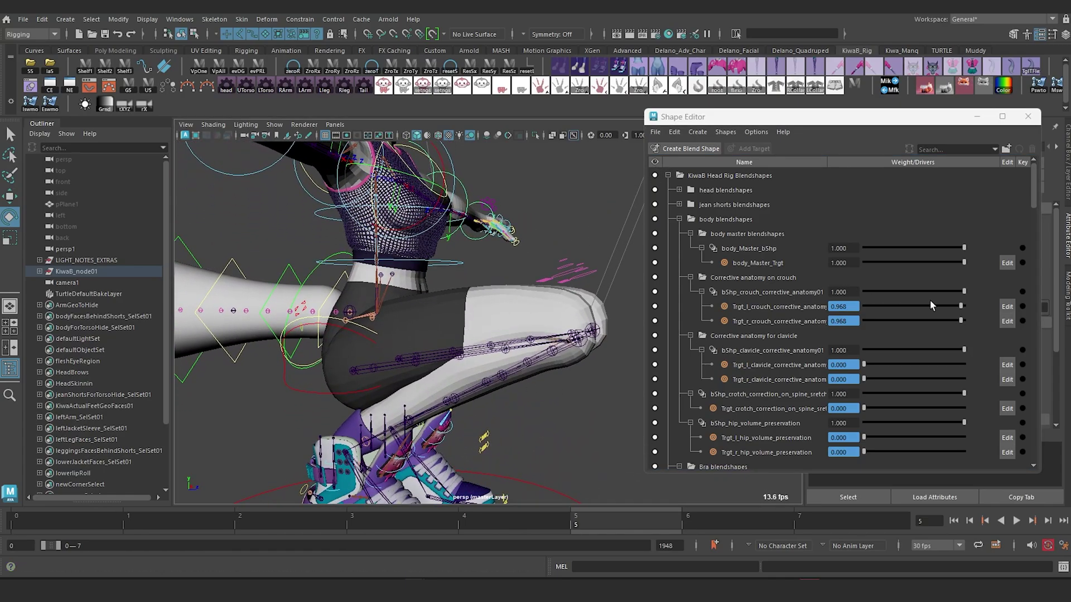
left_click_drag(946, 291, 767, 305)
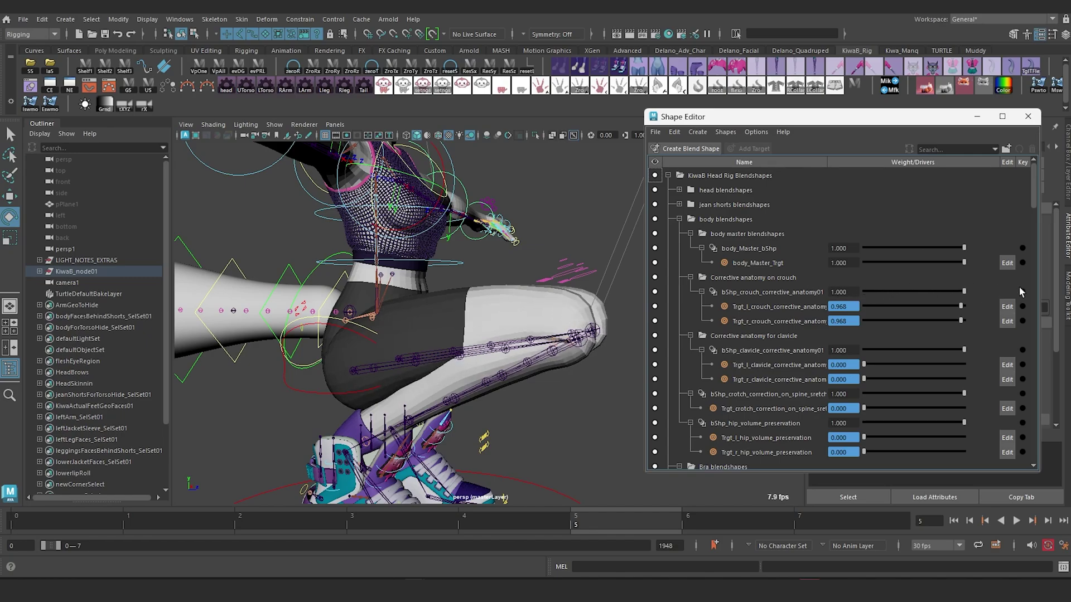
left_click_drag(580, 312, 466, 326, "alt")
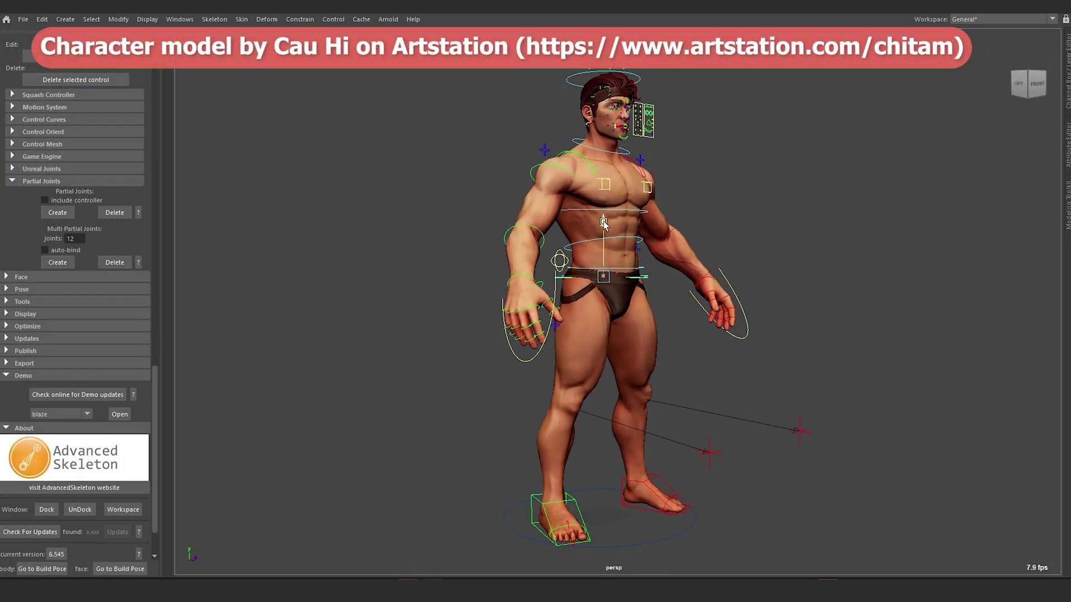
Step: Lower the muscular character's body control into a deep squat and view the knees from the front
left_click_drag(604, 223, 606, 327)
left_click_drag(560, 335, 620, 349, "alt")
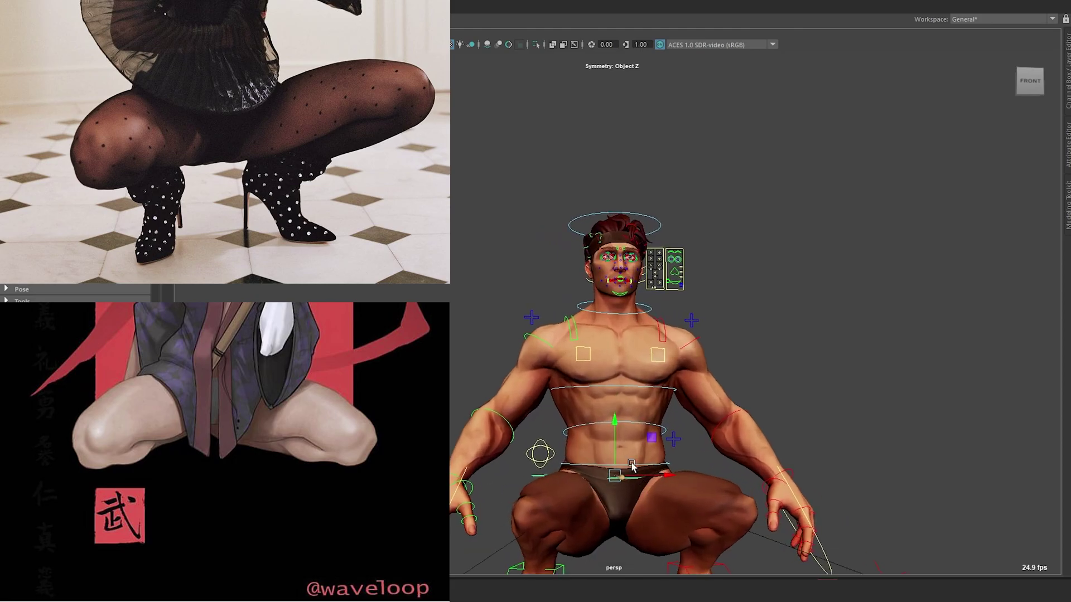
left_click_drag(632, 467, 581, 313, "alt")
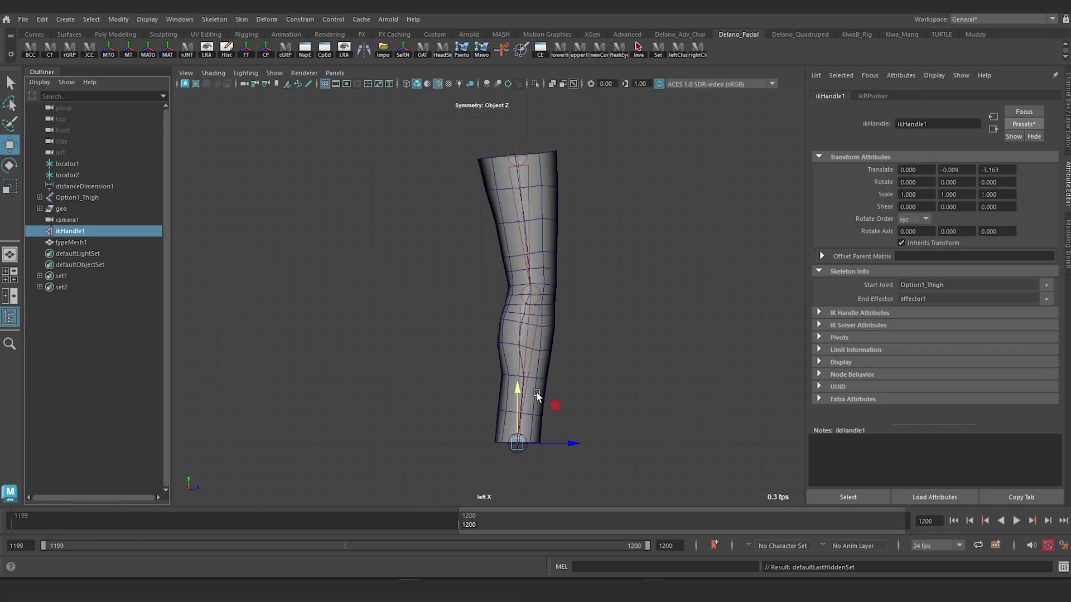
Step: Try bending the leg mesh by raising ikHandle1 in the side view, undo the move and inspect the leg joints
left_click_drag(518, 390, 478, 165)
key("ctrl+z")
left_click(513, 161)
left_click(518, 157)
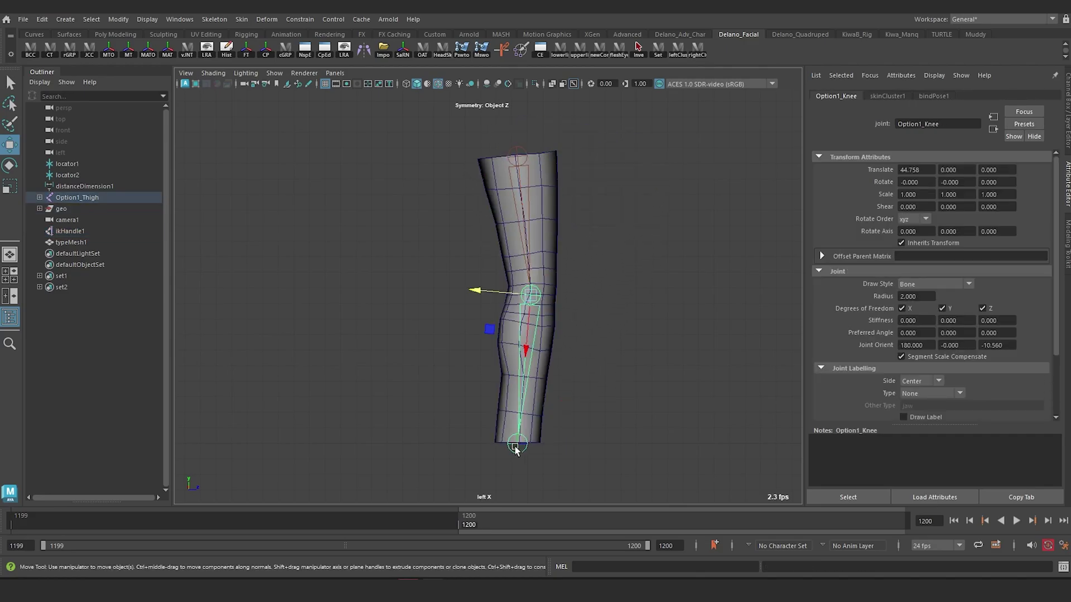
Step: Switch to the perspective view and test the knee deformation by raising ikHandle1
key("space")
left_click_drag(550, 386, 552, 350)
middle_click_drag(491, 315, 619, 326, "alt")
right_click_drag(619, 326, 519, 350, "alt")
left_click(71, 232)
left_click_drag(563, 362, 543, 269)
left_click_drag(542, 269, 440, 280, "alt")
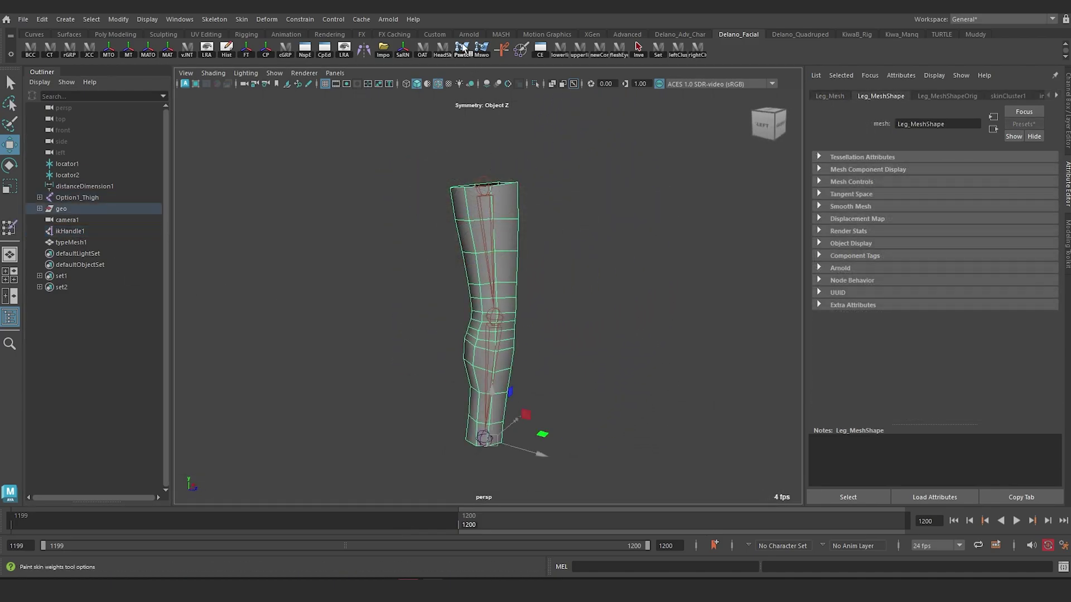
Step: Open the Paint Skin Weights tool on the leg mesh and inspect the Option1_Thigh weights around the knee
left_click(462, 48)
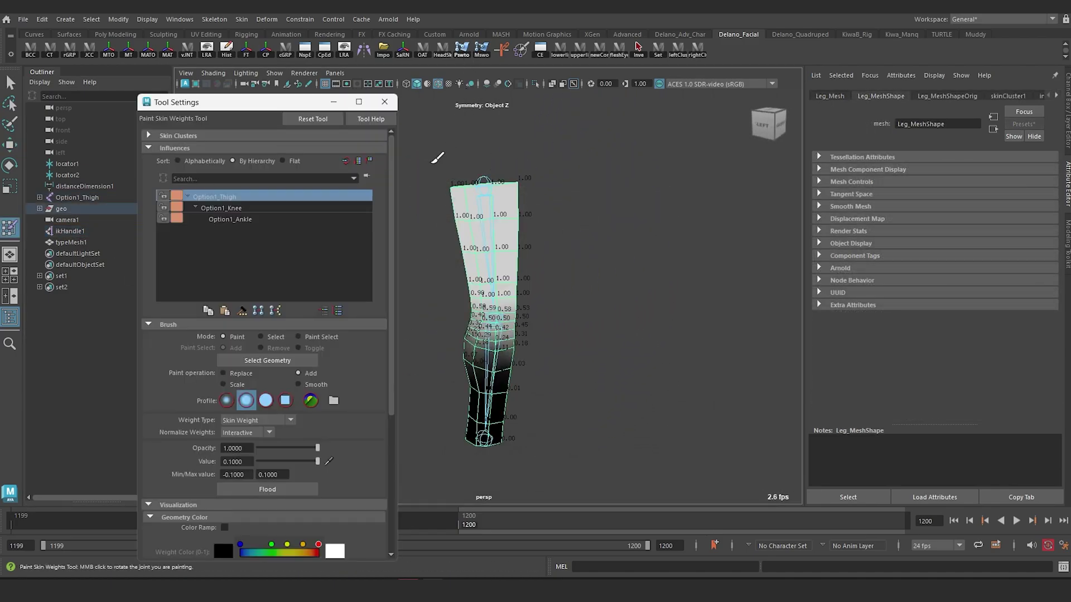
mouse_move(610, 237)
middle_mouse_down("alt")
mouse_move(664, 224)
mouse_move(689, 204)
middle_mouse_up("alt")
right_click_drag(689, 204, 710, 277, "alt")
middle_click_drag(699, 260, 678, 290, "alt")
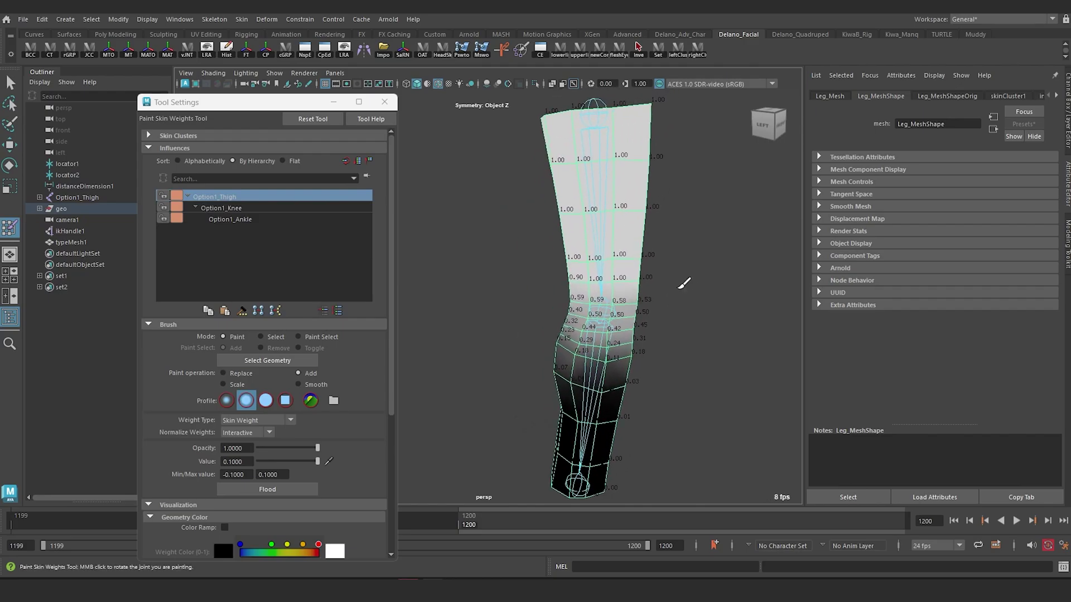
right_click_drag(671, 282, 668, 284, "alt")
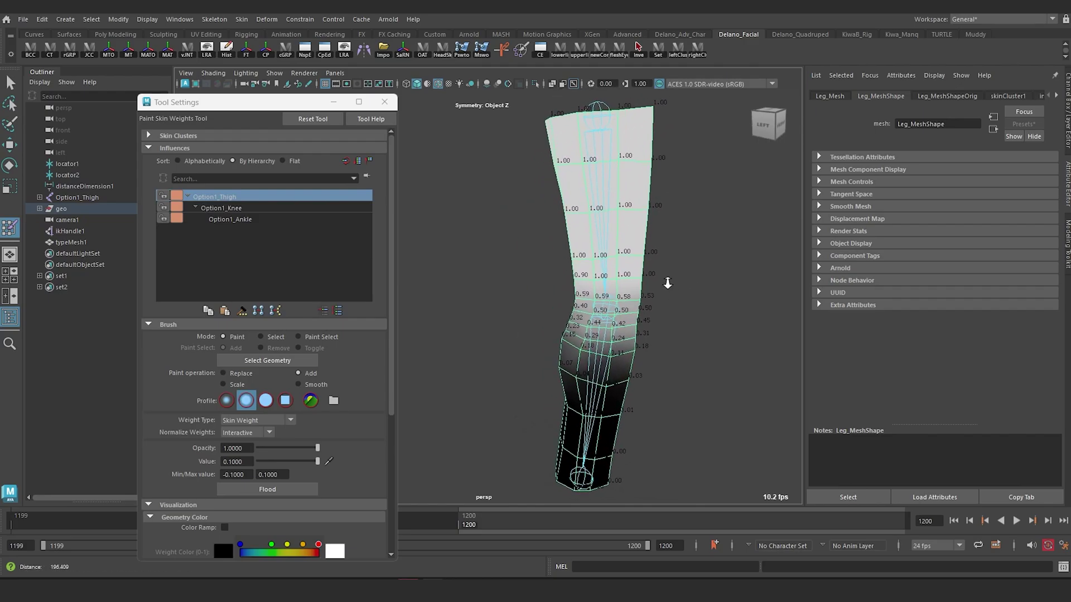
Step: Display the Option1_Knee influence on the straight leg and examine its vertex weights close up at the knee
left_click(241, 209)
mouse_move(545, 270)
left_mouse_down("alt")
mouse_move(524, 283)
mouse_move(539, 274)
left_mouse_up("alt")
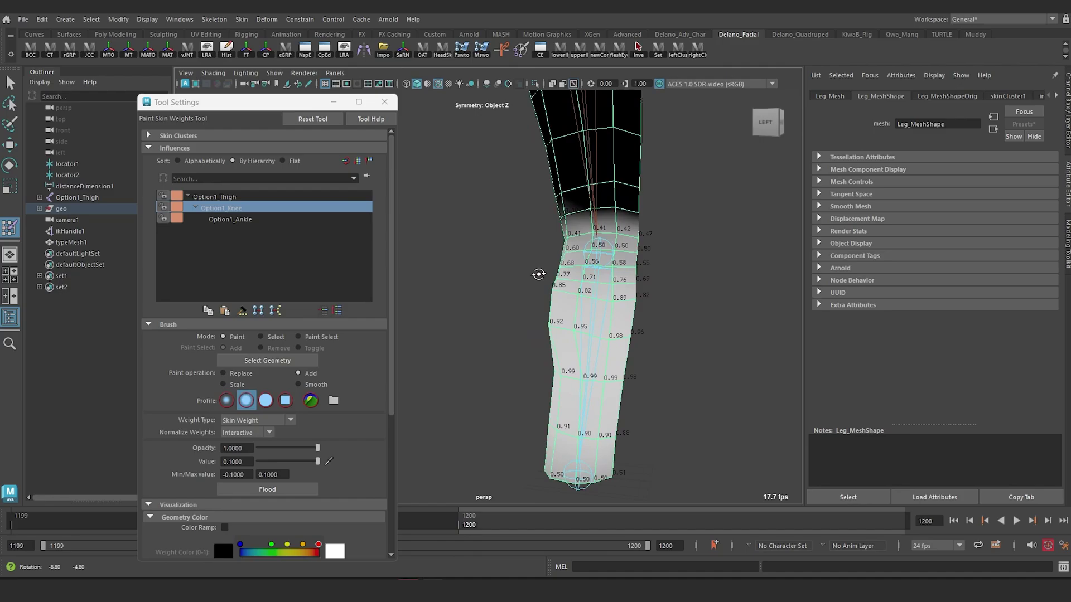
right_click_drag(539, 274, 566, 304, "alt")
middle_click_drag(565, 305, 543, 385, "alt")
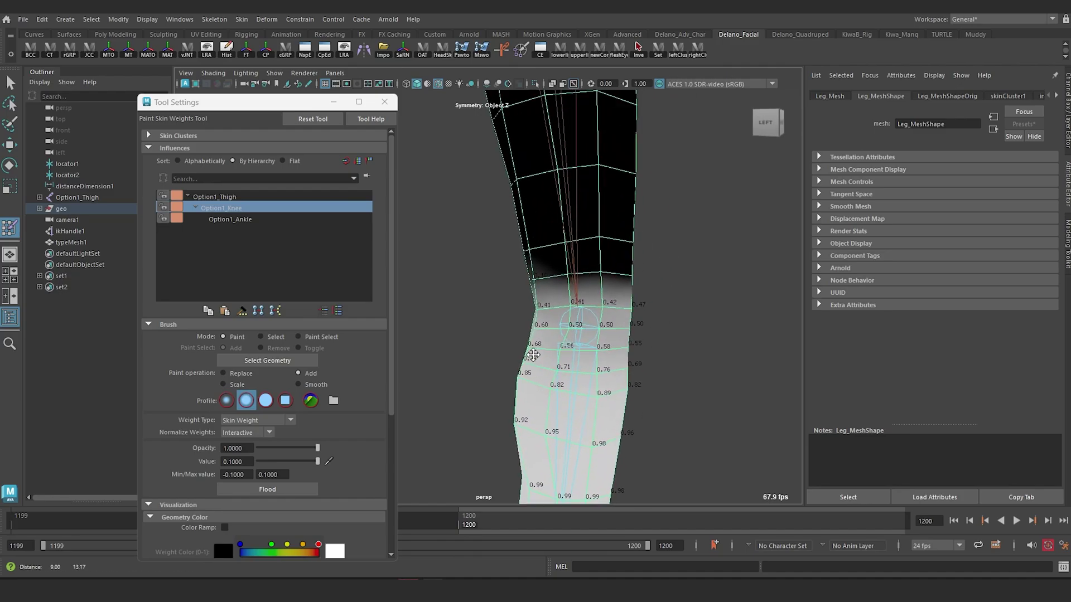
right_click_drag(544, 384, 620, 394, "alt")
middle_click_drag(620, 393, 517, 375, "alt")
left_click_drag(518, 375, 552, 367, "alt")
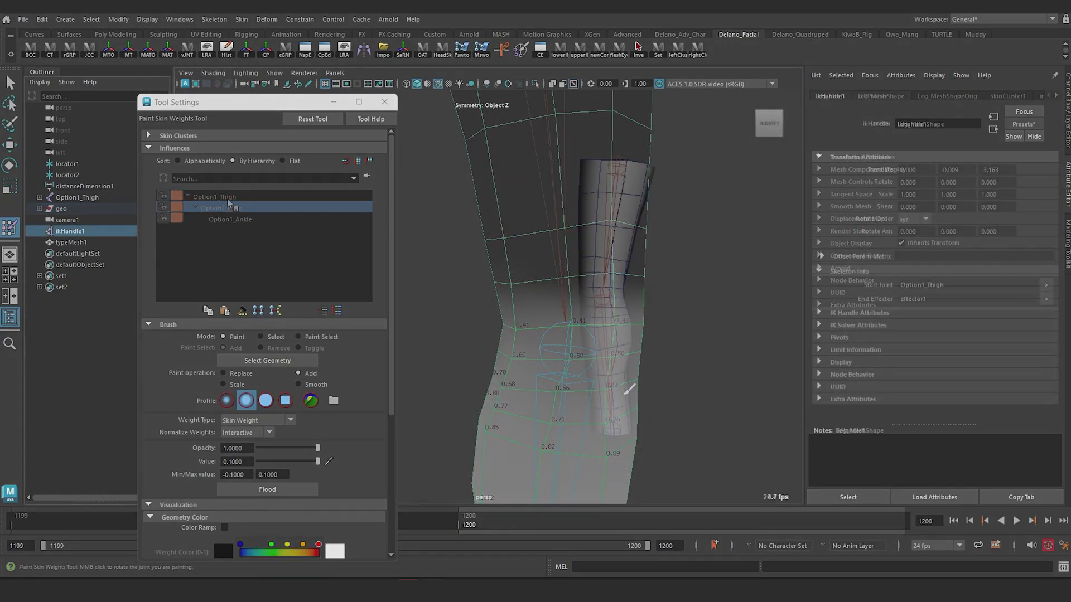
Step: Bend the leg by raising ikHandle1 and view the thigh and knee influence weights on the bent mesh
key("w")
left_click_drag(607, 377, 600, 245)
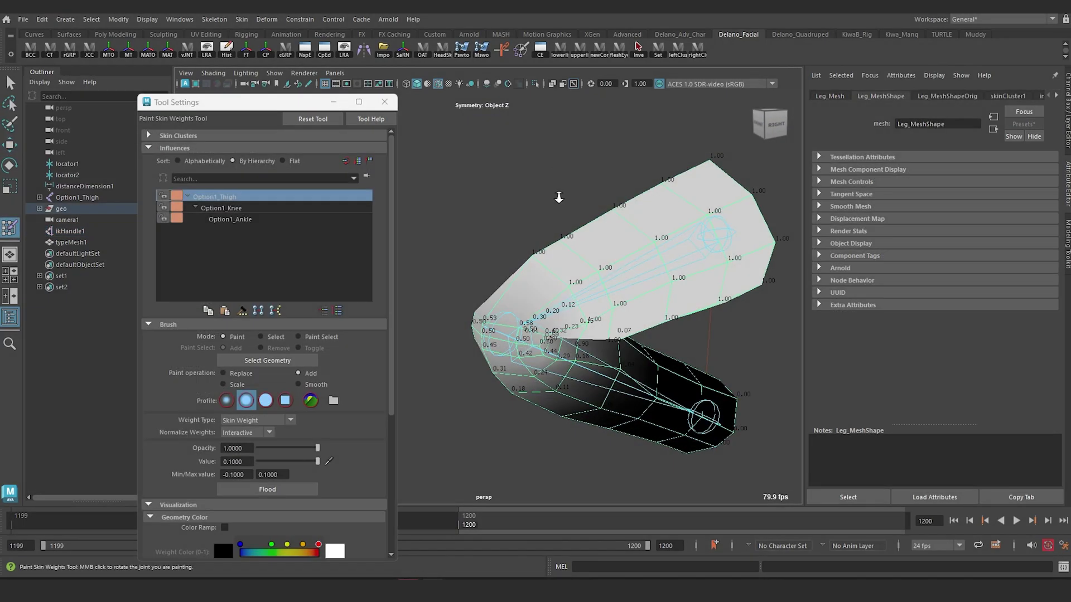
mouse_move(512, 218)
left_mouse_down("alt")
mouse_move(613, 245)
mouse_move(569, 246)
mouse_move(703, 251)
mouse_move(681, 298)
left_mouse_up("alt")
middle_click_drag(681, 299, 579, 307, "alt")
right_click_drag(578, 307, 645, 377, "alt")
left_click_drag(547, 328, 609, 324, "alt")
left_click(224, 208)
left_click_drag(534, 354, 563, 315, "alt")
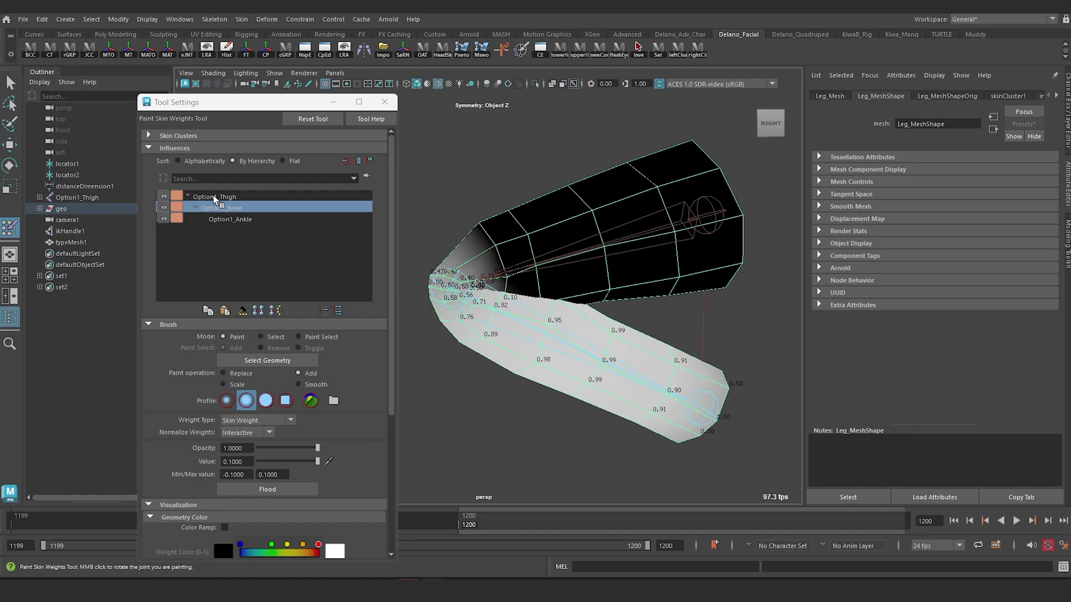
Step: Compare the Option1_Thigh and Option1_Knee weights where the bent knee folds
left_click(213, 197)
left_click(214, 208)
left_click(216, 197)
right_click_drag(562, 239, 635, 331, "alt")
left_click(237, 209)
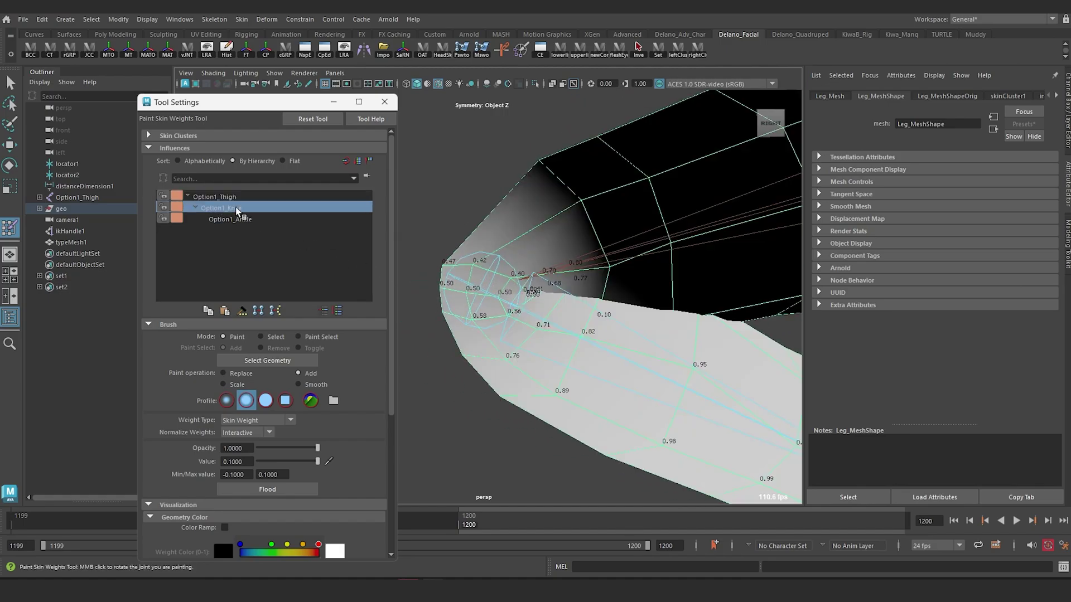
left_click(235, 197)
left_click(235, 208)
right_click_drag(591, 388, 495, 272, "alt")
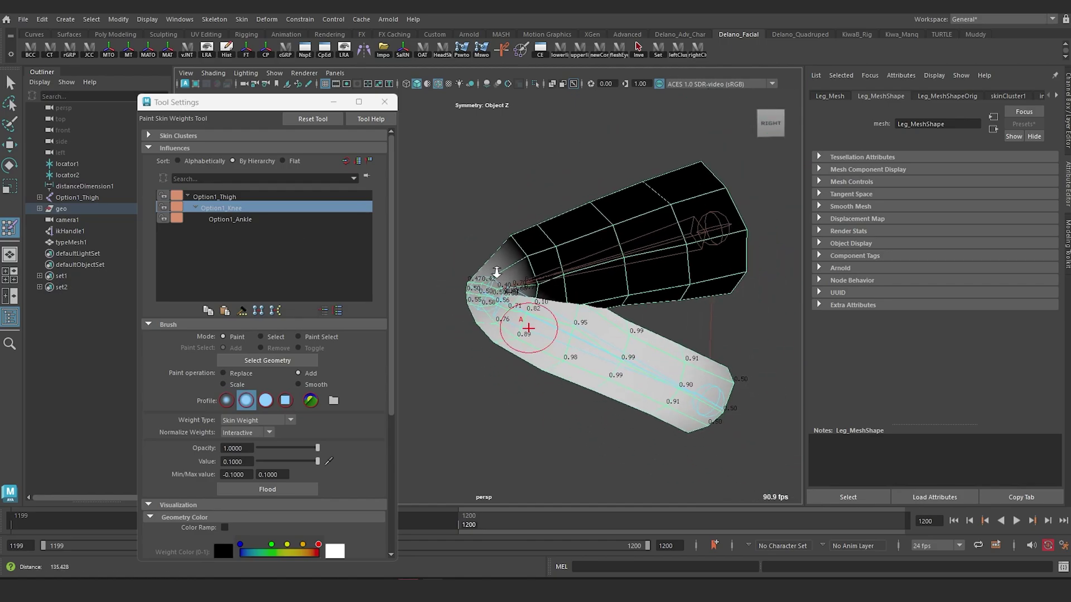
middle_click_drag(541, 290, 510, 263, "alt")
Step: Leave weight painting, select ikHandle1, and check the crouch corrective blendshapes in the crouching character's scene
key("w")
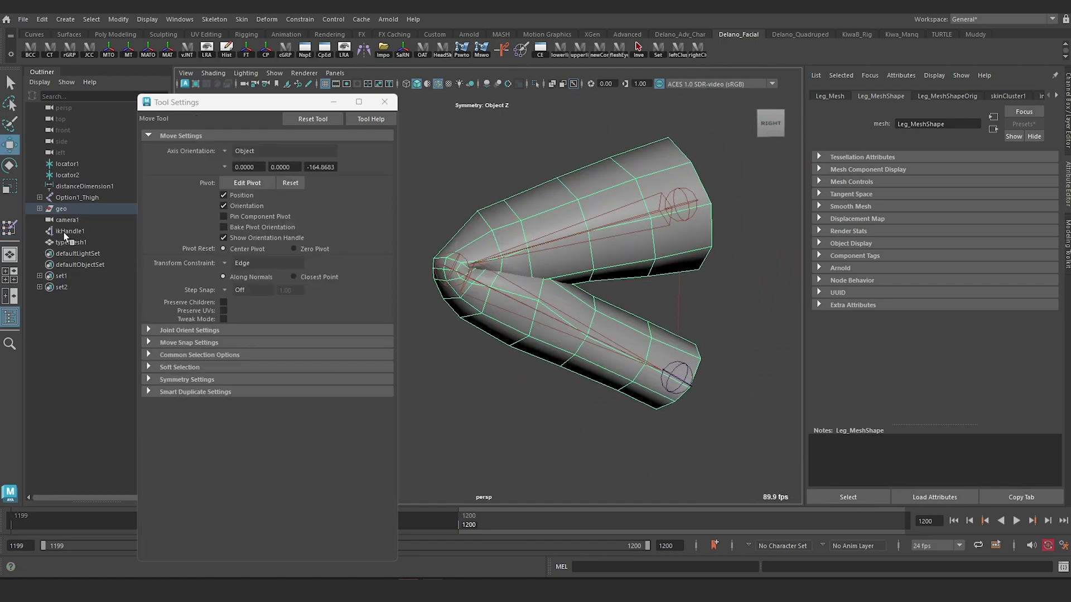
left_click(65, 232)
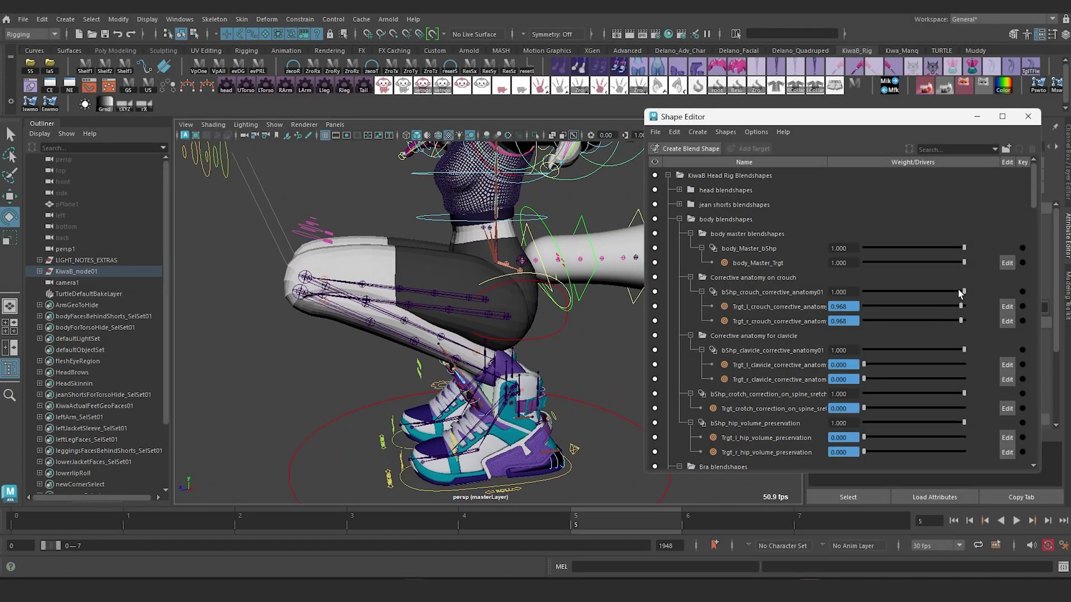
left_click_drag(962, 291, 1011, 305)
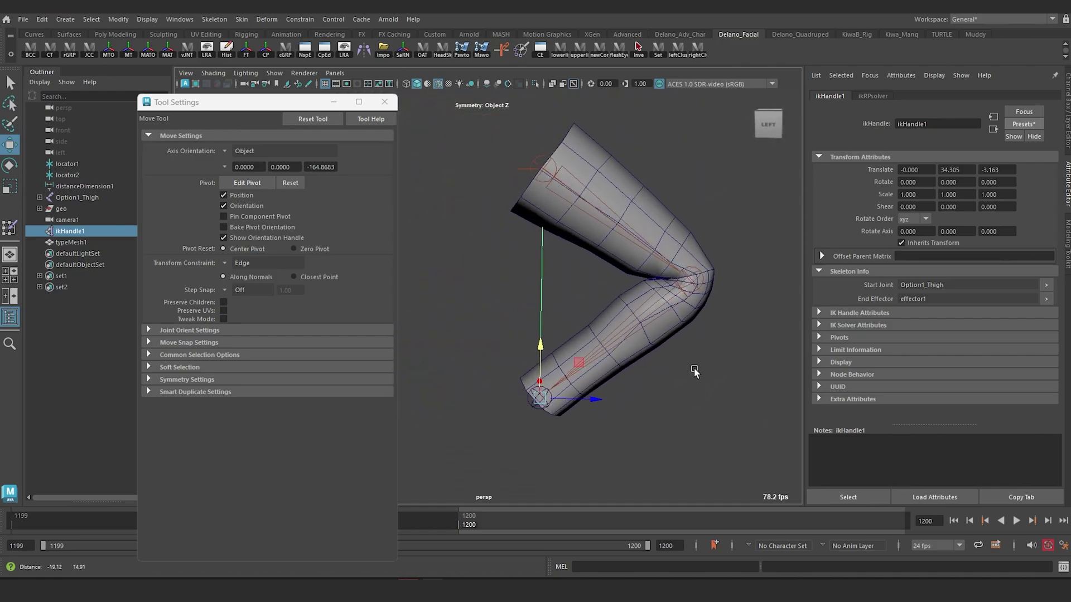
Step: Raise ikHandle1 slightly to bend the knee further and view the leg in wireframe display
left_click_drag(546, 355, 547, 348)
key("4")
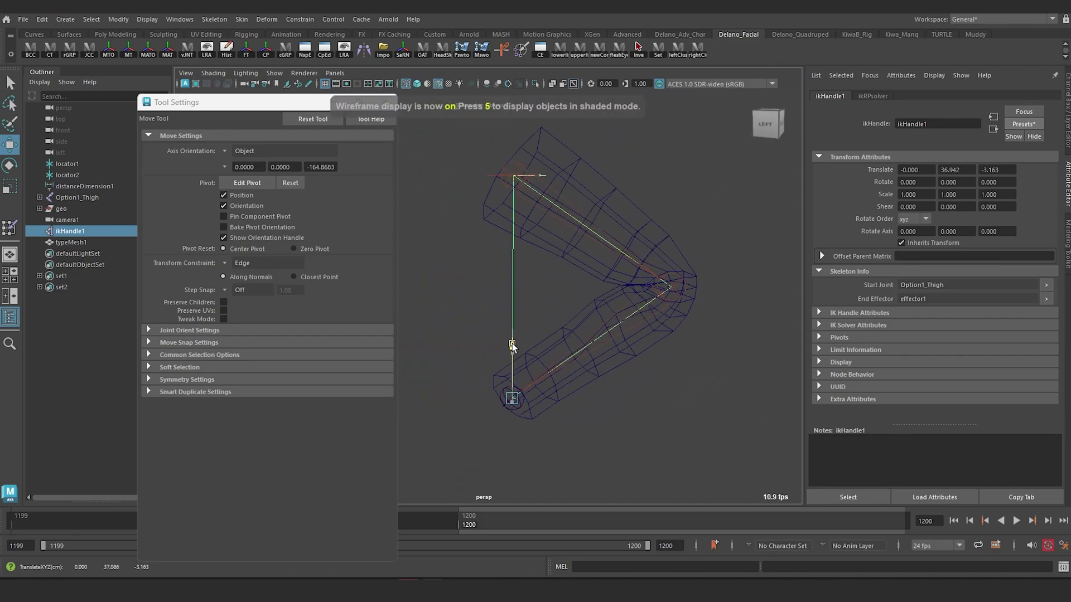
mouse_move(615, 210)
left_mouse_down("alt")
mouse_move(576, 316)
mouse_move(640, 317)
mouse_move(557, 333)
mouse_move(598, 332)
mouse_move(587, 336)
mouse_move(638, 315)
mouse_move(537, 329)
mouse_move(621, 297)
mouse_move(599, 293)
mouse_move(691, 279)
mouse_move(652, 300)
left_mouse_up("alt")
left_click(696, 350)
scroll(650, 283, "up", 3)
Step: Select the leg mesh and examine the geometry inside the folded knee in shaded and wireframe display
left_click(658, 297)
key("5")
scroll(618, 297, "up", 3)
scroll(655, 300, "up", 2)
key("4")
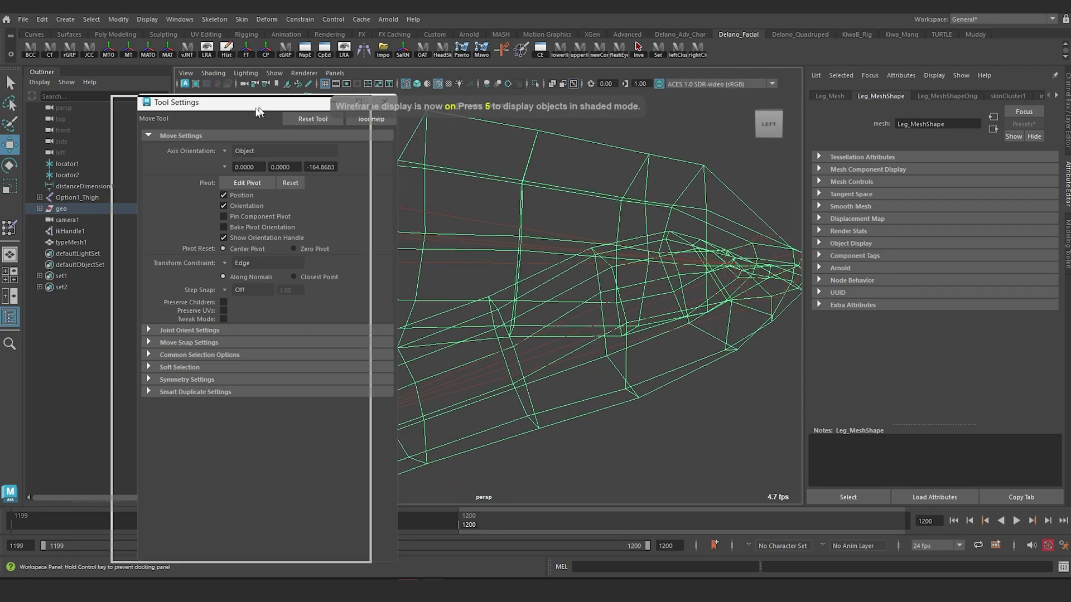
left_click_drag(259, 112, 259, 114)
left_click_drag(447, 211, 562, 224, "alt")
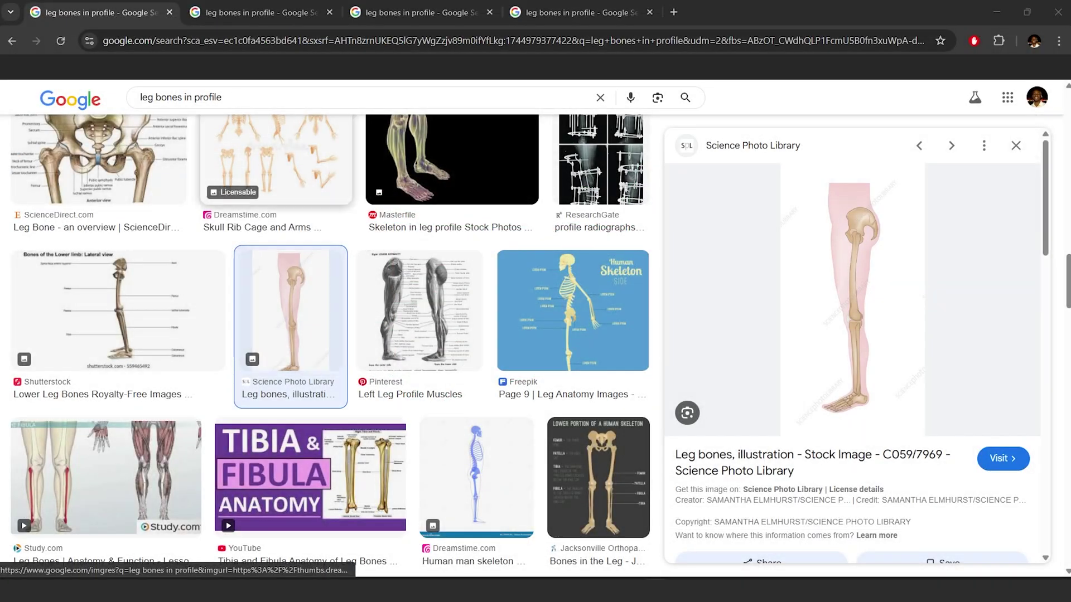
Step: Switch to the browser, capture the iStock and Science Photo Library leg bone illustrations, and return to the crouching character in Maya
left_click(260, 12)
key("super+shift+s")
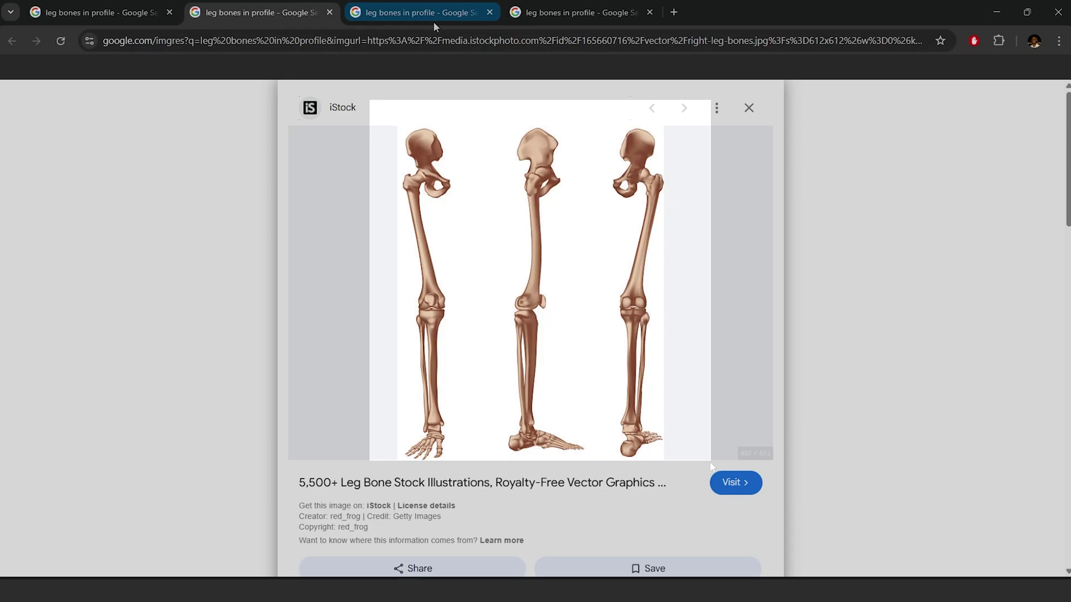
left_click_drag(370, 102, 707, 462)
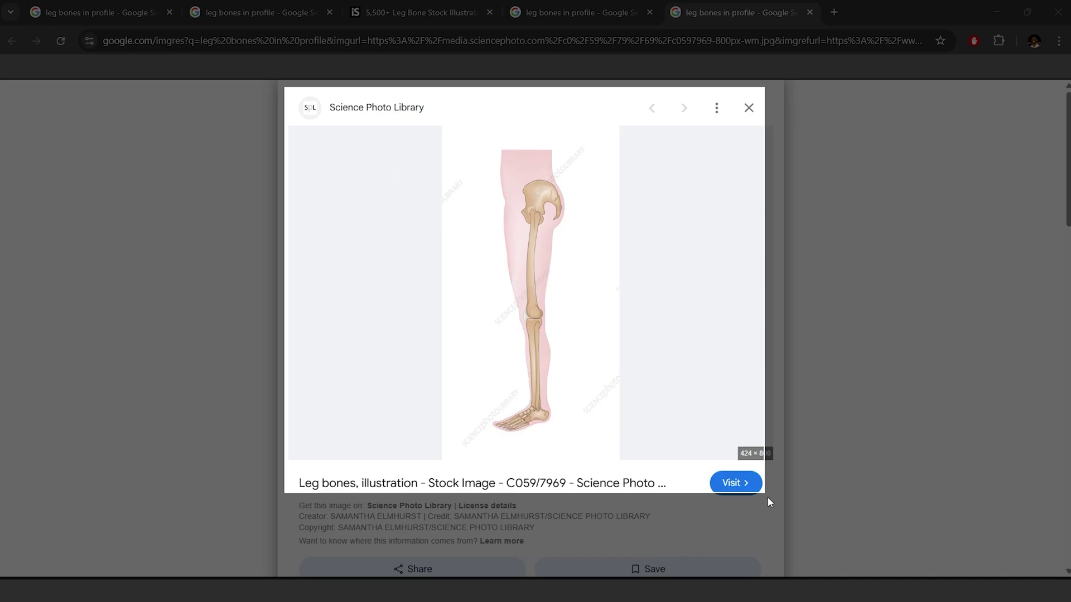
left_click_drag(767, 502, 784, 534)
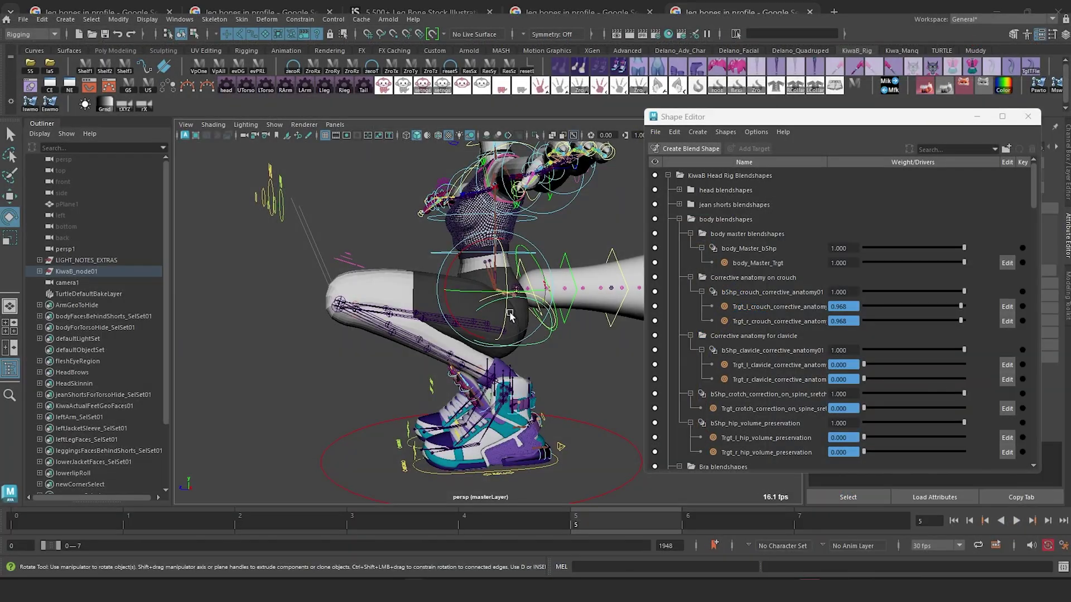
left_click_drag(496, 238, 515, 252)
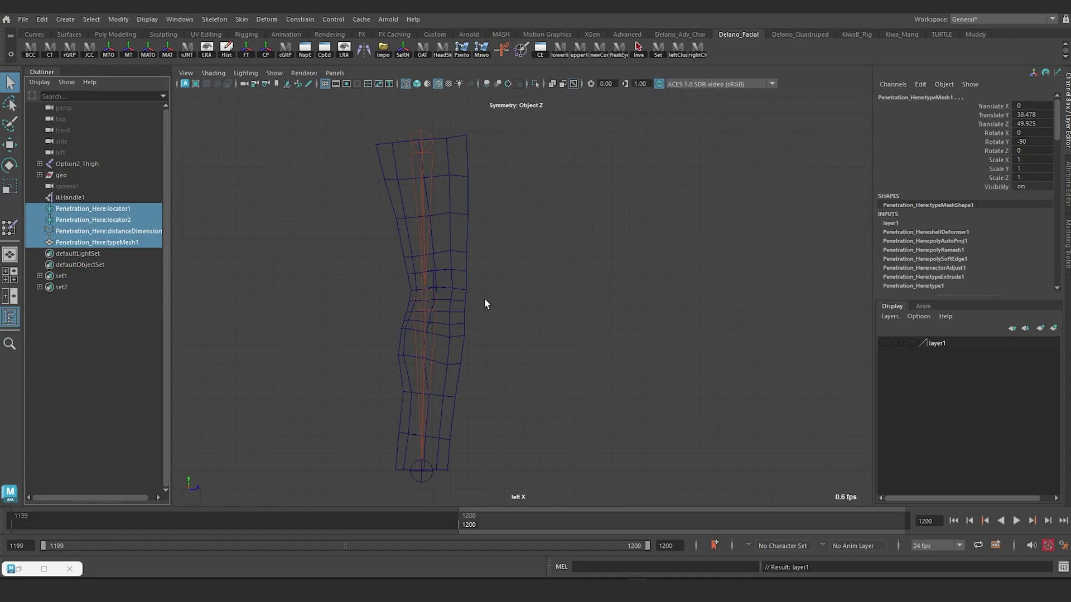
Step: In the left view, select the Option2 thigh and knee joints and examine the knee joint's placement inside the leg
middle_click_drag(261, 289, 362, 291, "alt")
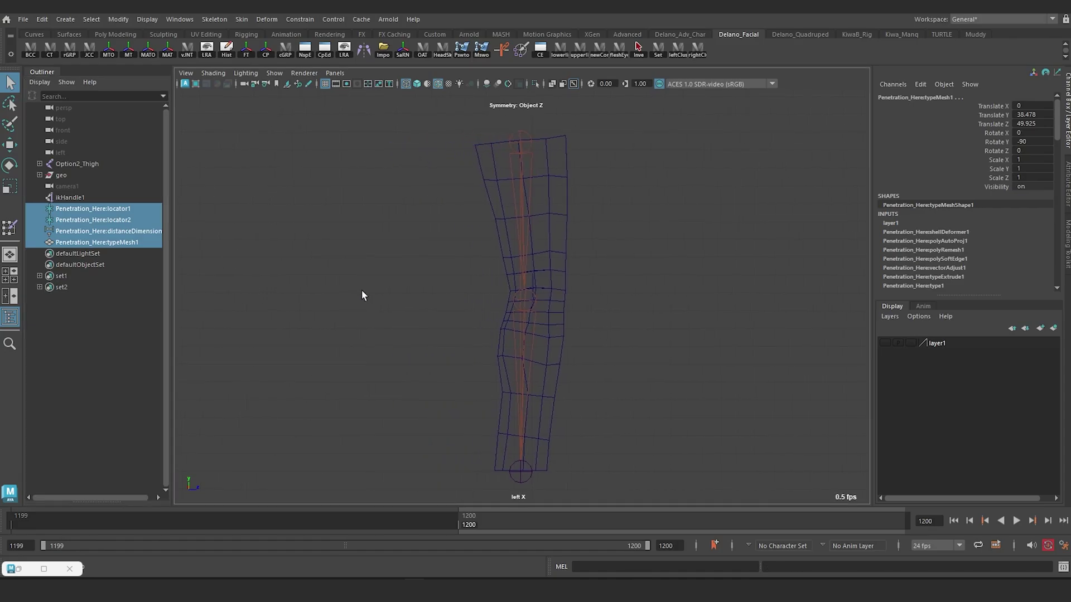
left_click(531, 165)
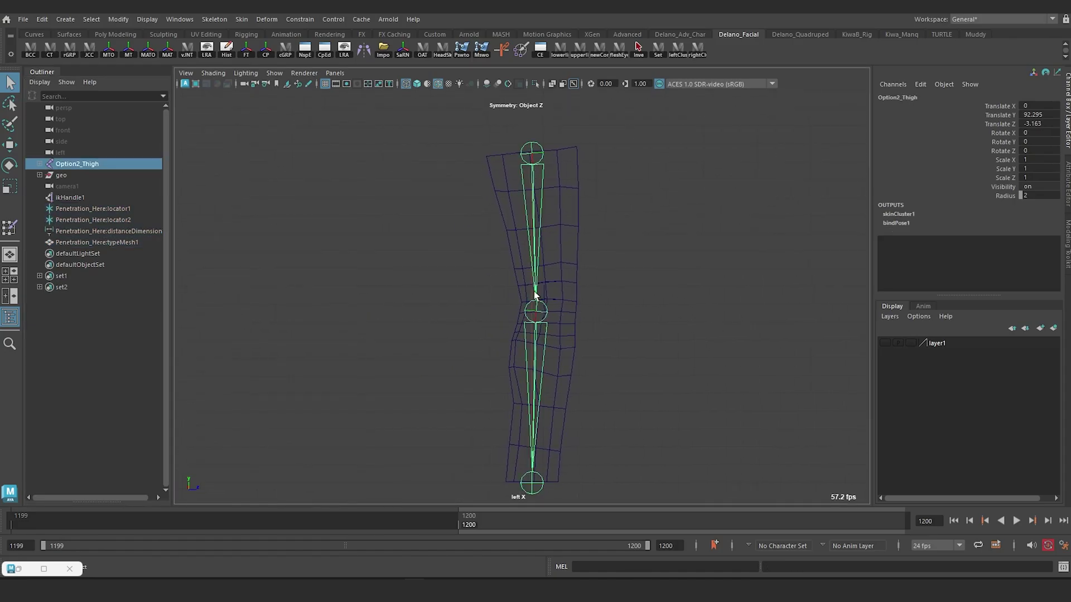
left_click(527, 310)
scroll(527, 317, "up", 6)
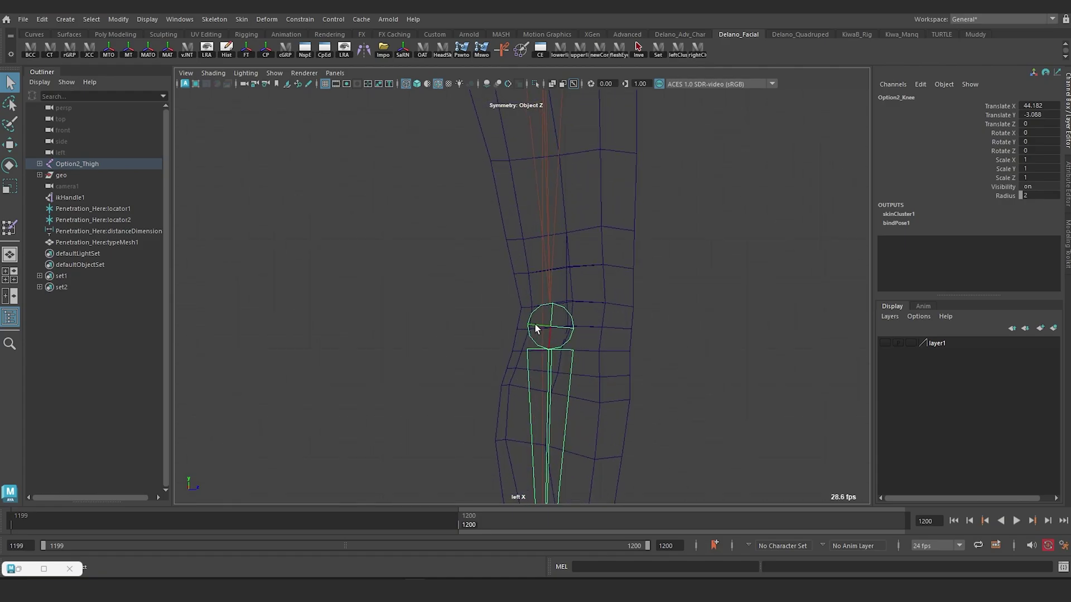
middle_click_drag(534, 329, 523, 256, "alt")
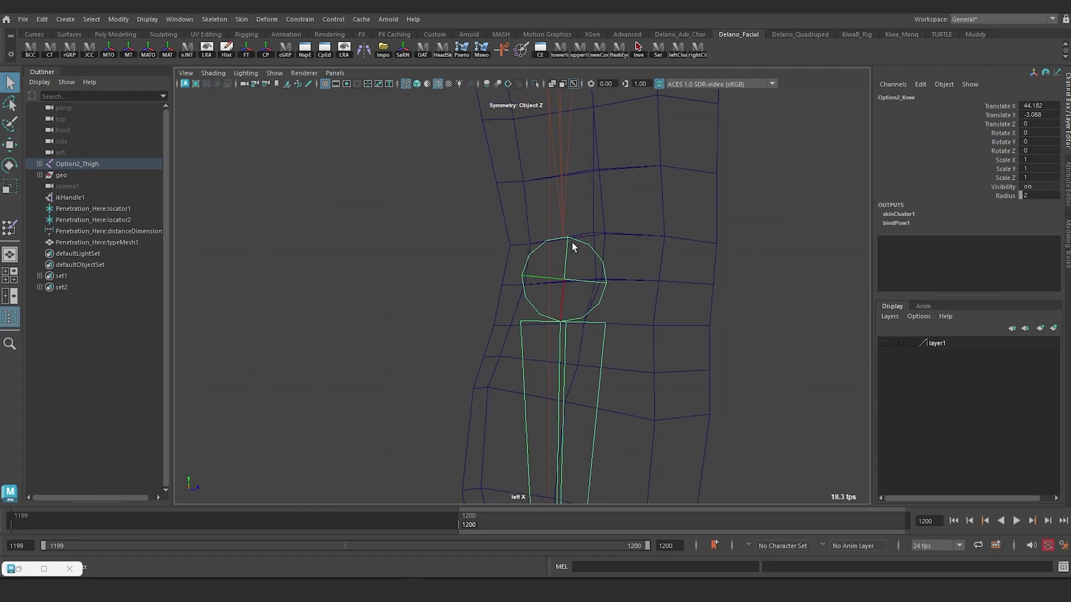
left_click(466, 280)
left_click(585, 284)
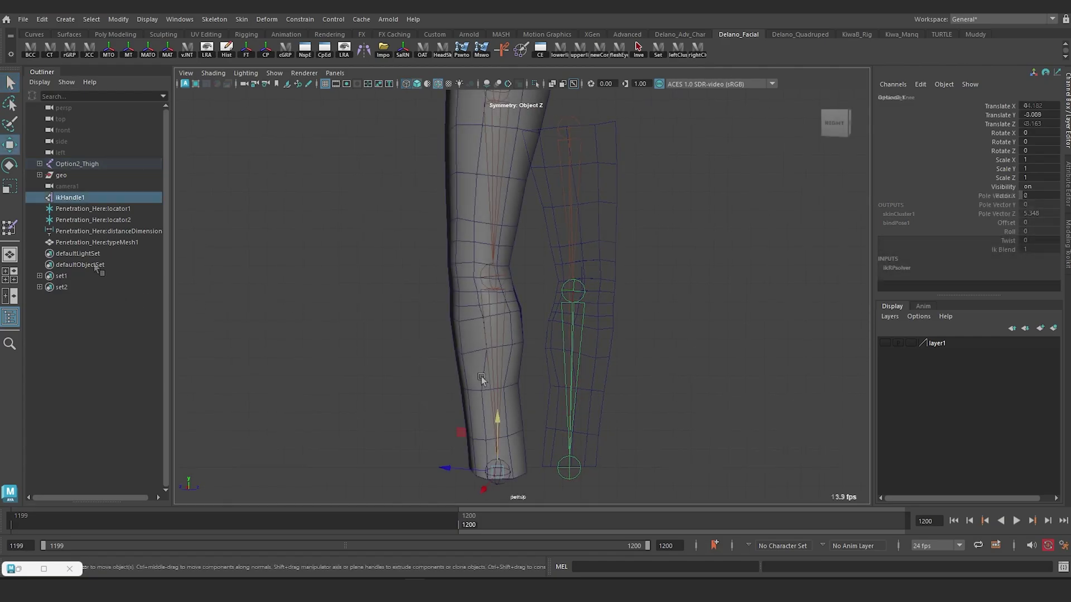
Step: Fold the Option2 leg in the perspective view by raising ikHandle1 to a Translate Y of about 70
mouse_move(497, 414)
left_mouse_down()
mouse_move(509, 251)
mouse_move(716, 271)
left_mouse_up()
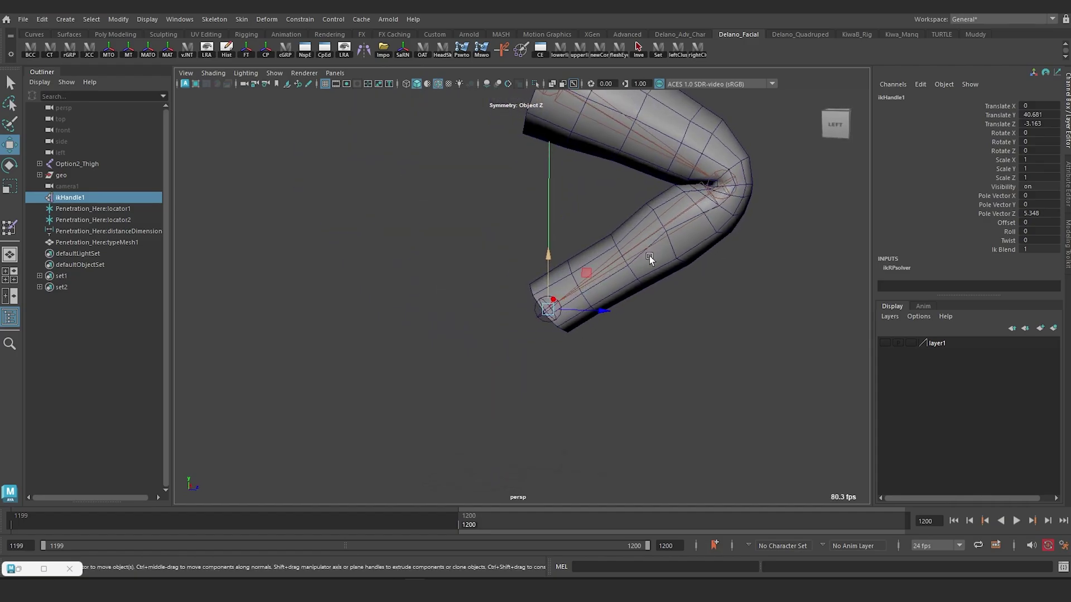
middle_click_drag(649, 255, 561, 391, "alt")
left_click_drag(462, 394, 474, 271)
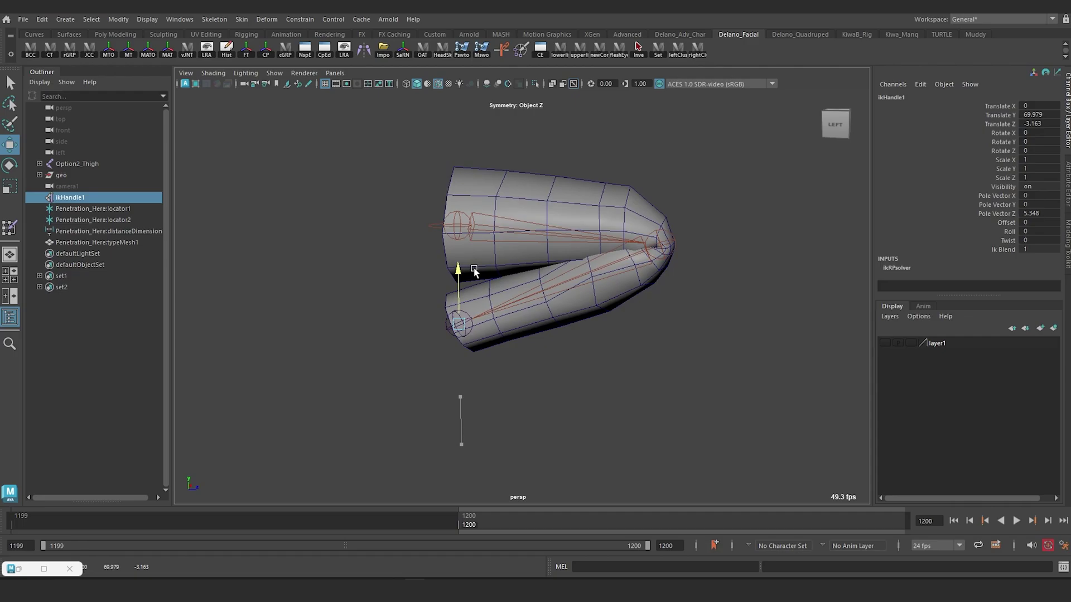
Step: Inspect the folded Option2 knee from both sides in shaded and wireframe display
key("4")
scroll(554, 270, "up", 4)
mouse_move(555, 270)
left_mouse_down("alt")
mouse_move(552, 342)
mouse_move(495, 342)
mouse_move(545, 335)
mouse_move(449, 318)
mouse_move(560, 320)
mouse_move(509, 305)
mouse_move(430, 299)
mouse_move(492, 313)
mouse_move(330, 313)
mouse_move(426, 317)
mouse_move(461, 353)
mouse_move(553, 357)
left_mouse_up("alt")
key("5")
key("4")
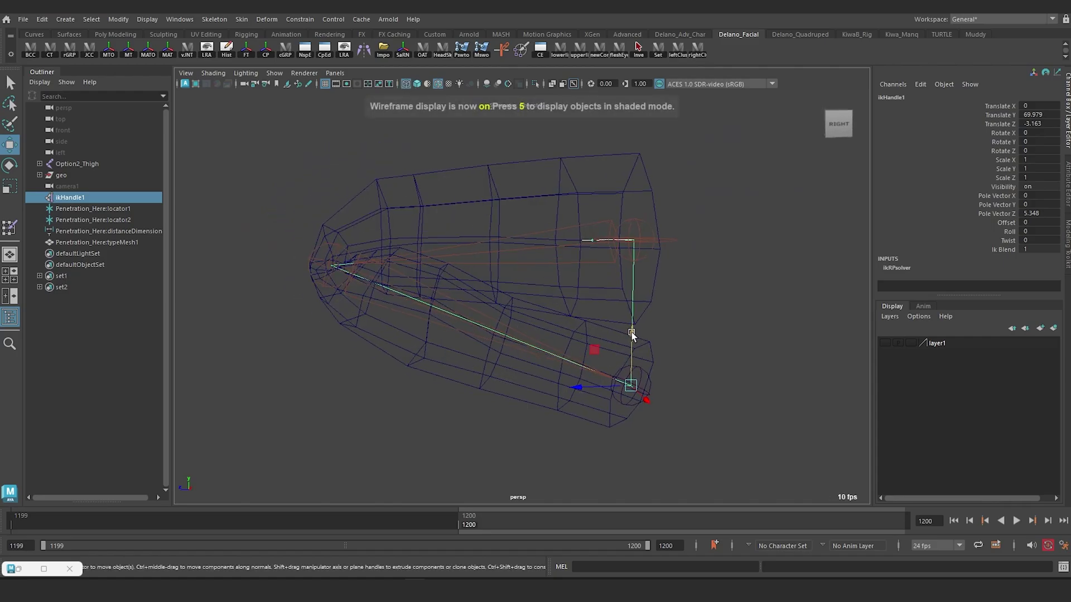
Step: Lower ikHandle1 to a Translate Y of about 44.9 and examine the partly bent knee in wireframe
left_click_drag(632, 334, 640, 474)
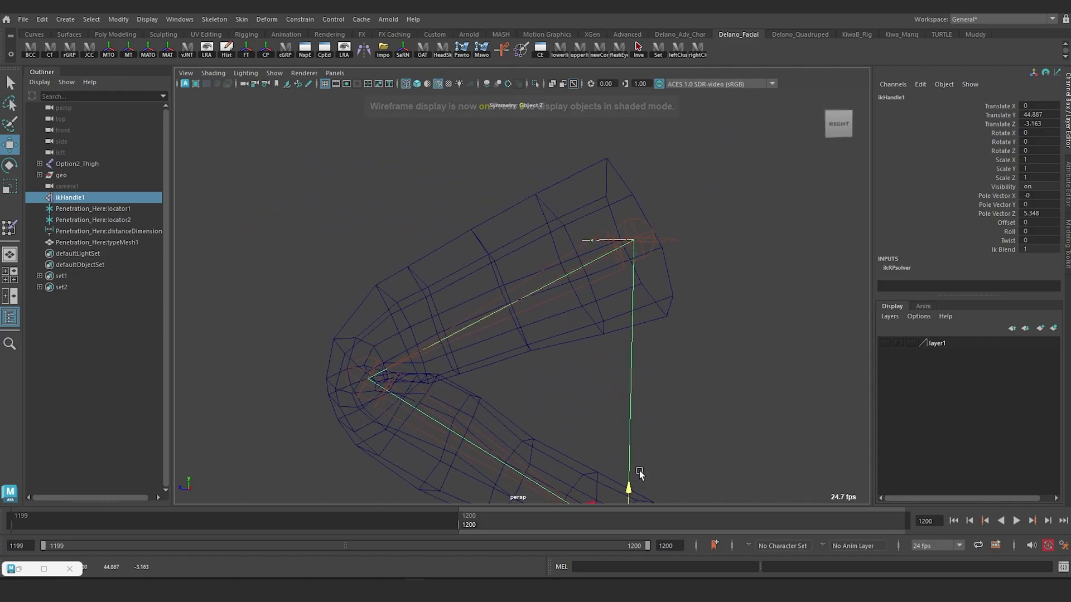
middle_click_drag(638, 469, 734, 321, "alt")
right_click_drag(591, 359, 622, 368, "alt")
left_click_drag(621, 368, 632, 367, "alt")
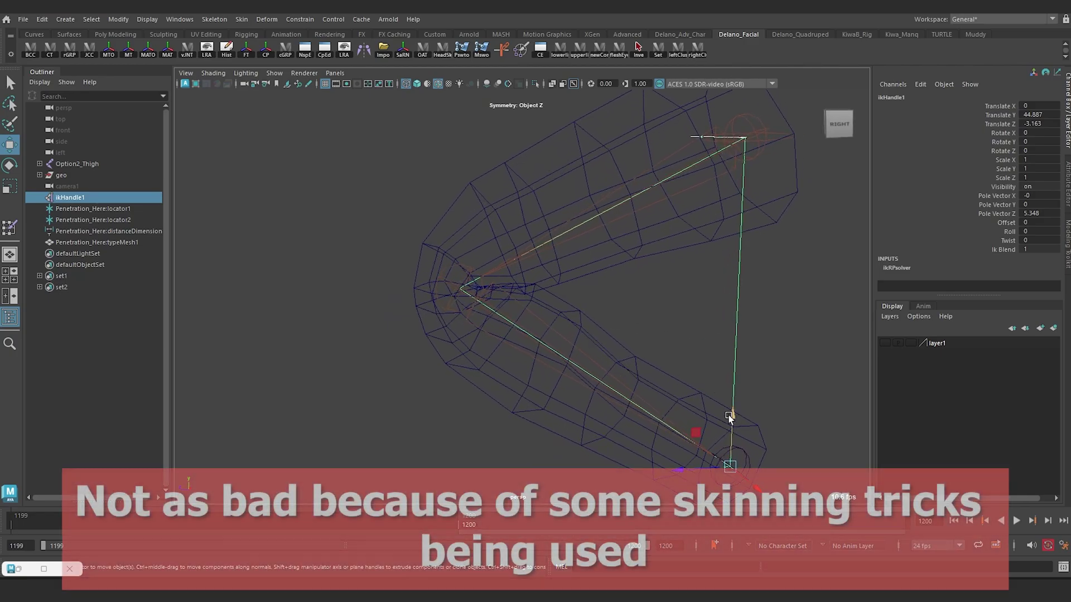
Step: Raise ikHandle1 to a Translate Y of about 70.1, inspect the fold from the opposite side, and adjust the handle slightly
left_click_drag(728, 415, 781, 243)
right_click_drag(714, 300, 598, 277, "alt")
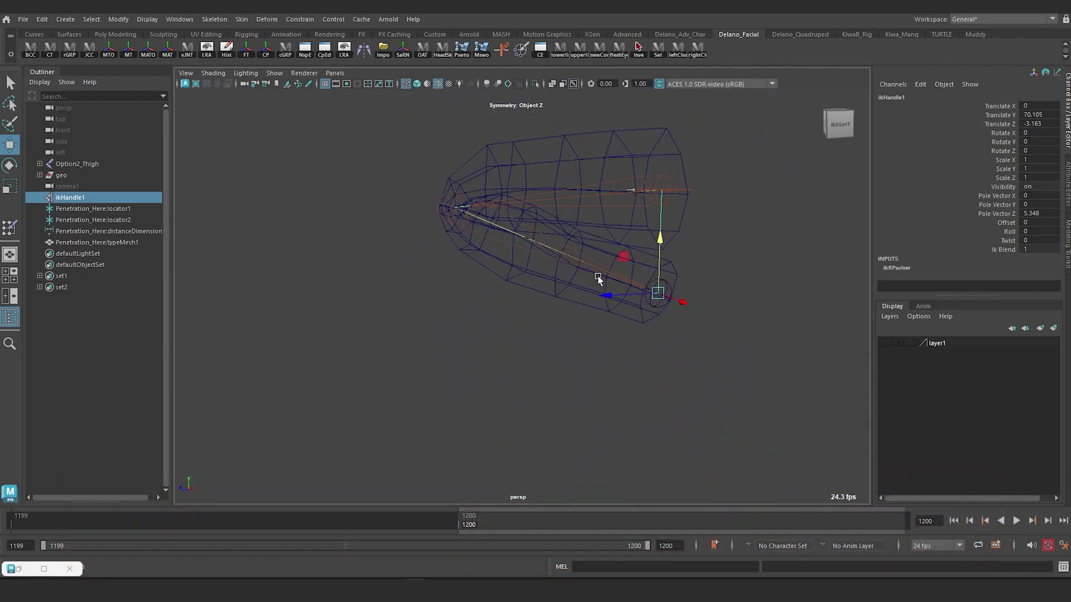
left_click_drag(778, 280, 784, 275, "alt")
middle_click_drag(542, 300, 571, 355, "alt")
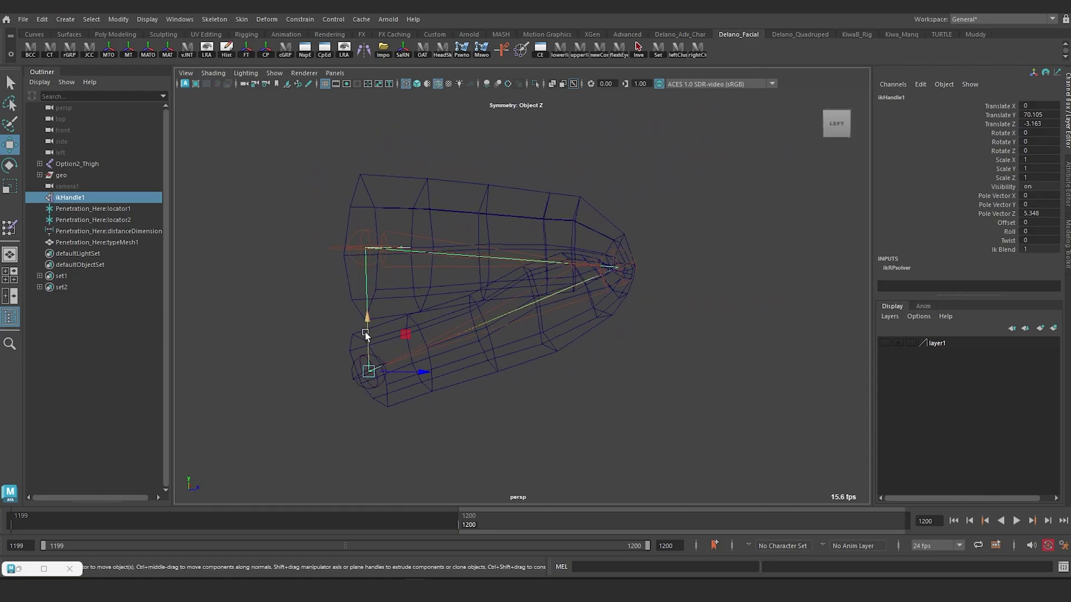
left_click_drag(366, 335, 376, 348)
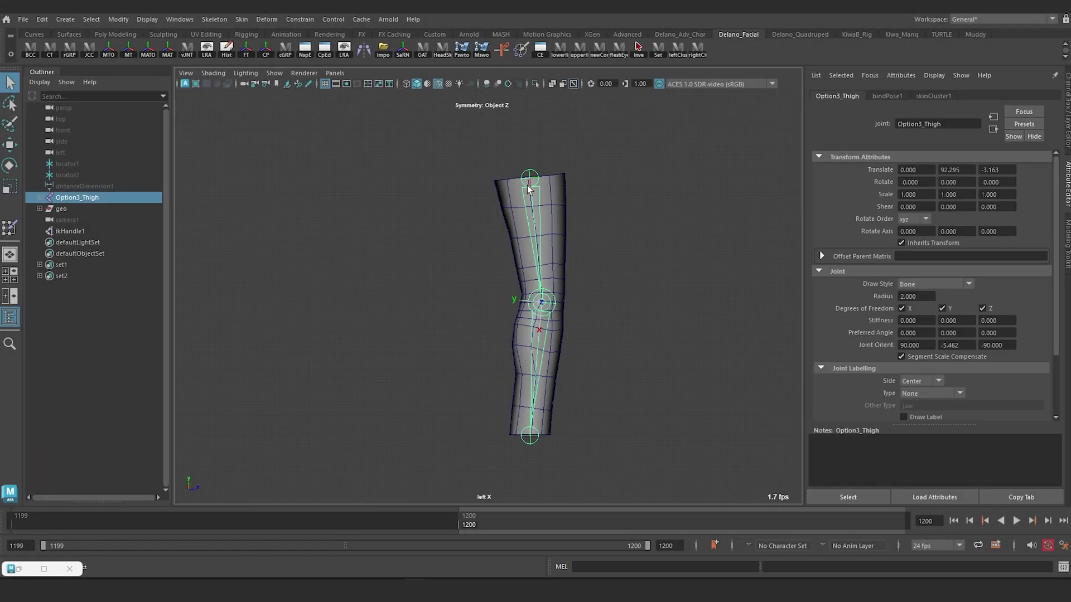
Step: In the Option3 leg scene, select the Option3_CounterKnee joint at the knee and reveal it in the joint hierarchy
right_click_drag(550, 292, 586, 313, "alt")
middle_click_drag(585, 312, 552, 322, "alt")
left_click(550, 271)
right_click_drag(552, 273, 605, 317, "alt")
middle_click_drag(605, 317, 544, 307, "alt")
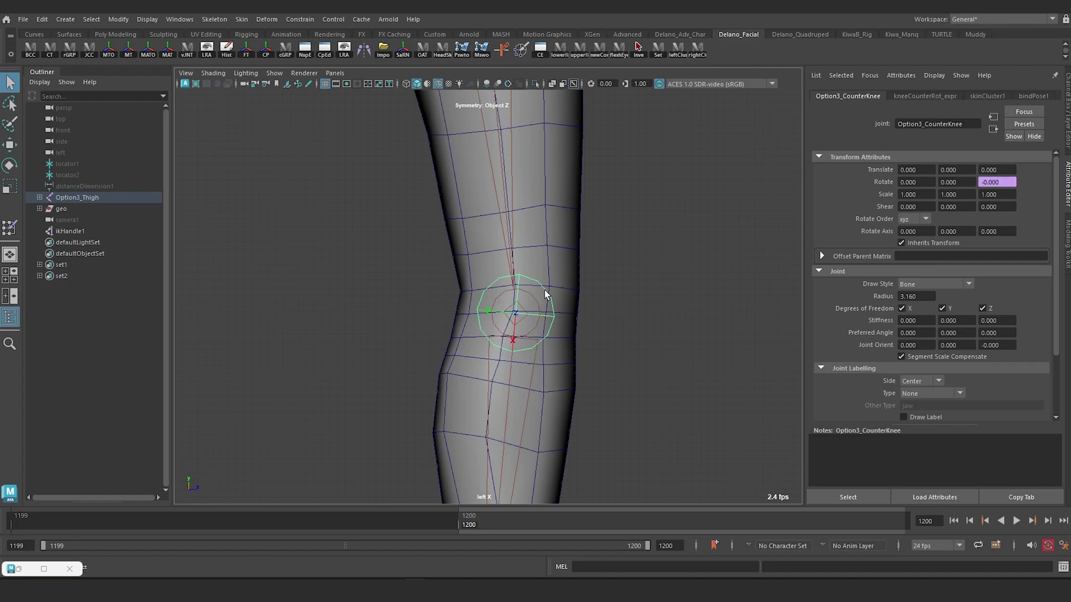
left_click(86, 220)
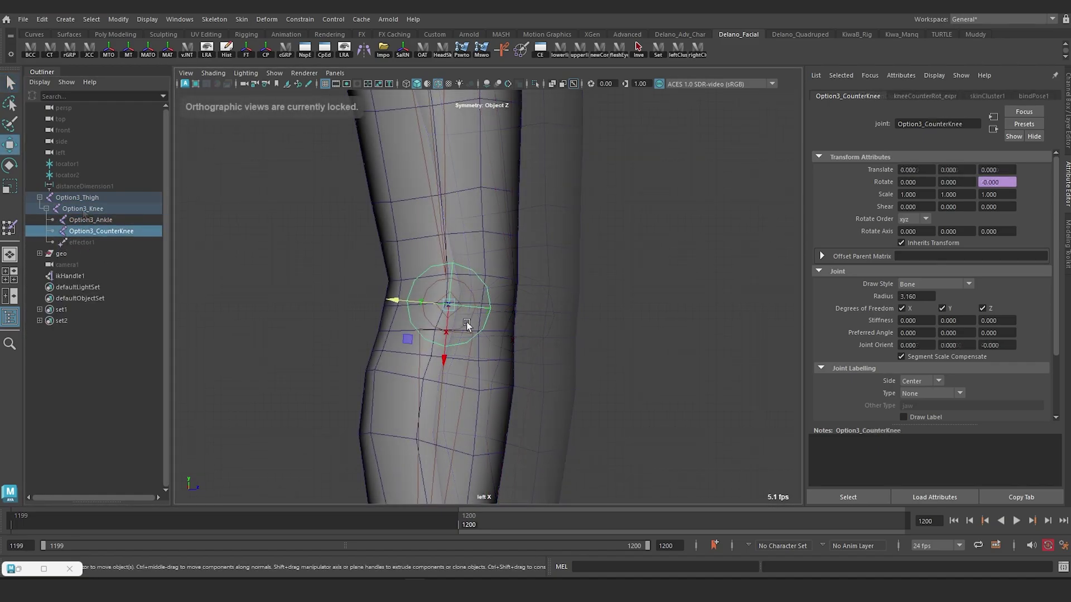
Step: Try pulling the Option3_CounterKnee joint forward out of the leg, and undo the moves to restore the straight knee
left_click_drag(448, 304, 593, 315)
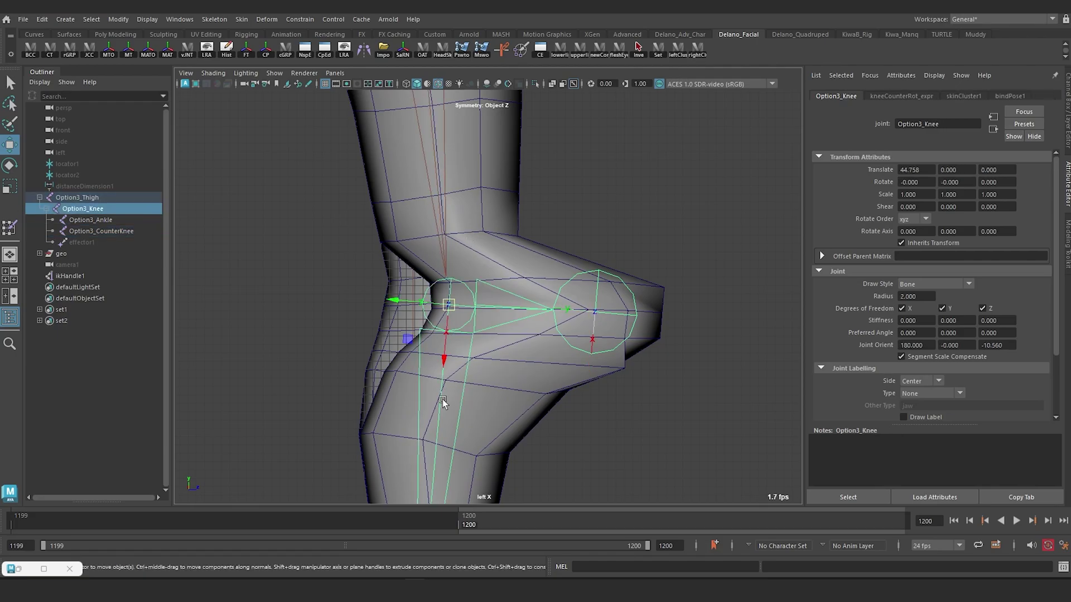
left_click(581, 273)
key("ctrl+z")
key("ctrl+z")
key("ctrl+z")
key("ctrl+z")
key("ctrl+z")
scroll(540, 371, "down", 3)
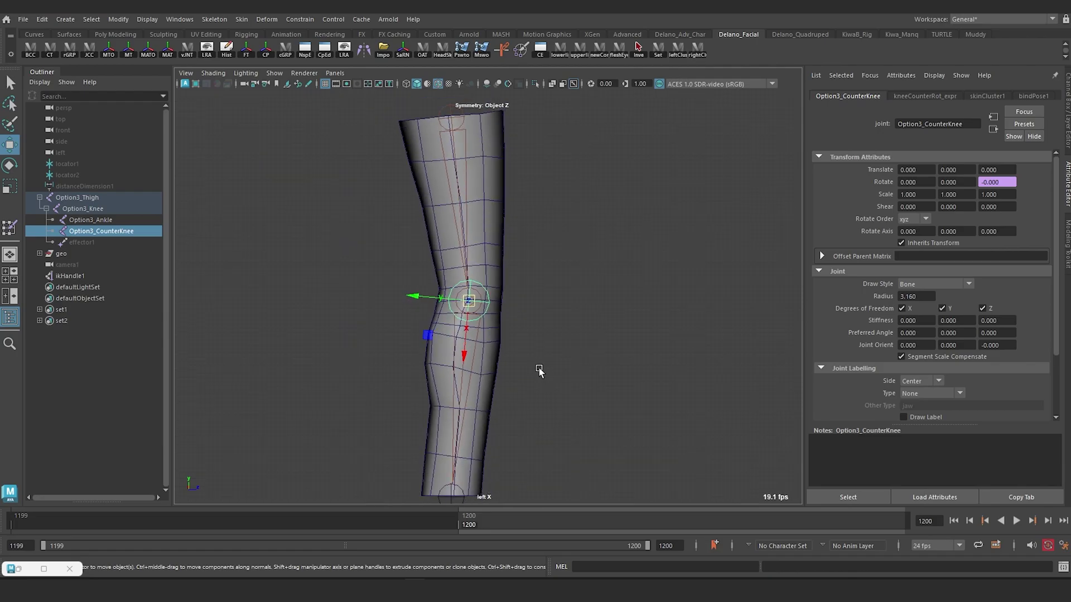
Step: In the perspective view, hide the spare second leg mesh standing beside the Option3 leg
middle_click_drag(539, 369, 584, 336, "alt")
key("space")
left_click_drag(584, 336, 583, 305)
right_click_drag(517, 335, 563, 346, "alt")
left_click_drag(563, 346, 600, 358, "alt")
right_click_drag(601, 359, 660, 367, "alt")
middle_click_drag(660, 367, 516, 324, "alt")
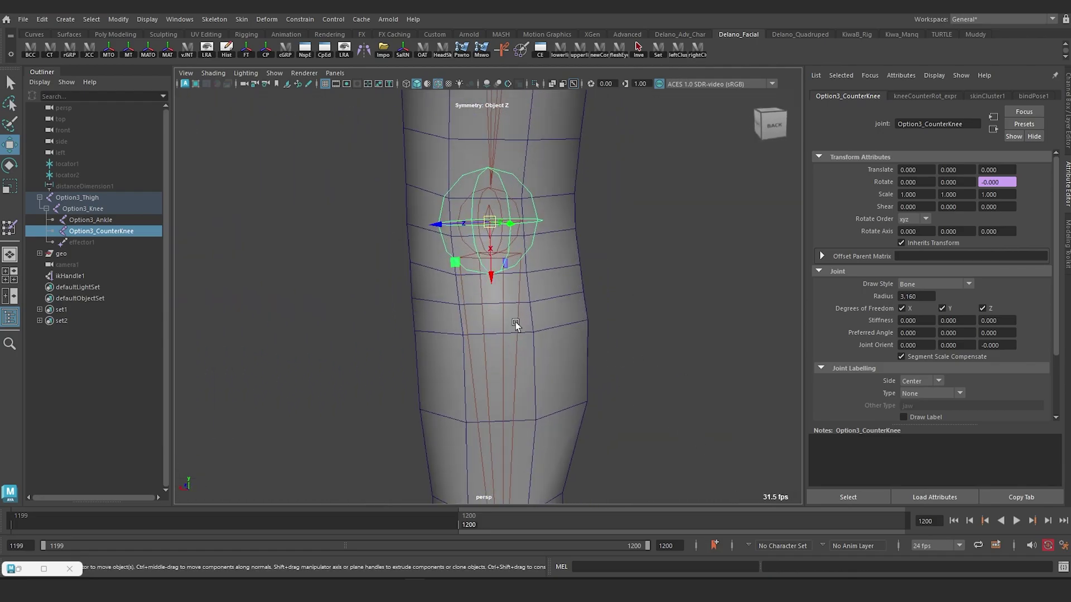
left_click_drag(515, 323, 730, 262, "alt")
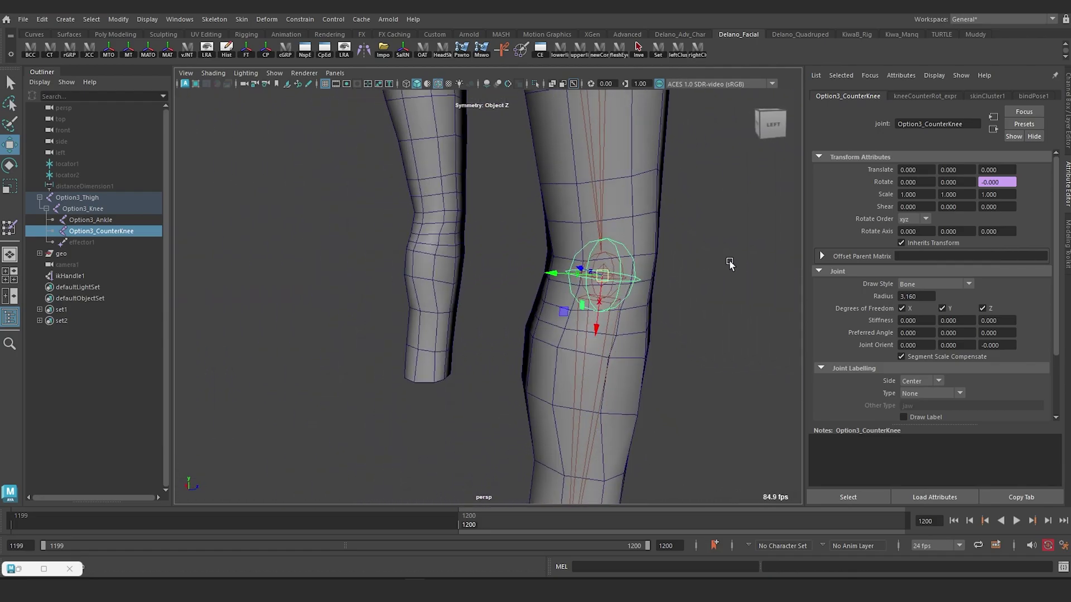
left_click(430, 219)
key("ctrl+h")
left_click_drag(537, 282, 670, 329, "alt")
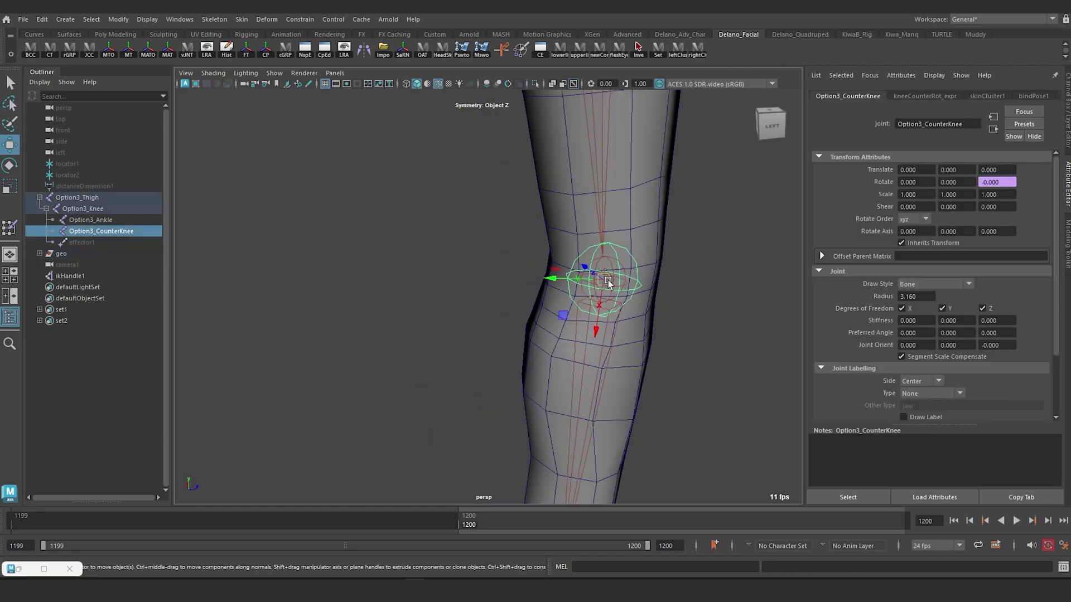
Step: Pull the Option3_CounterKnee joint forward out of the knee and inspect how the mesh follows from both sides
left_click_drag(607, 282, 806, 293)
right_click_drag(806, 293, 497, 279, "alt")
left_click(555, 192)
left_click_drag(496, 279, 312, 326, "alt")
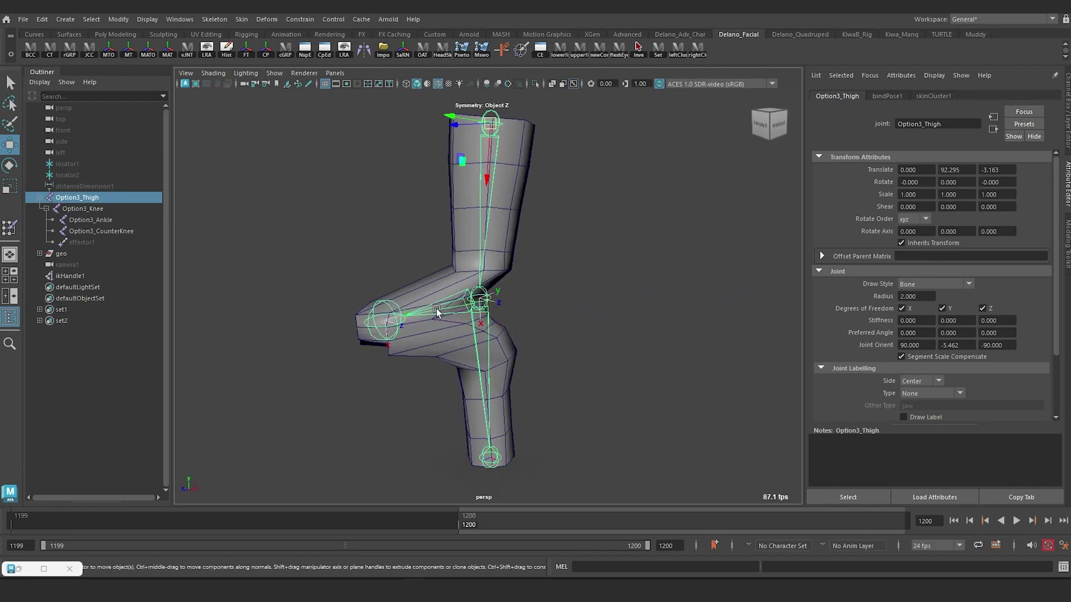
left_click_drag(437, 313, 424, 288, "alt")
right_click_drag(424, 288, 445, 363, "alt")
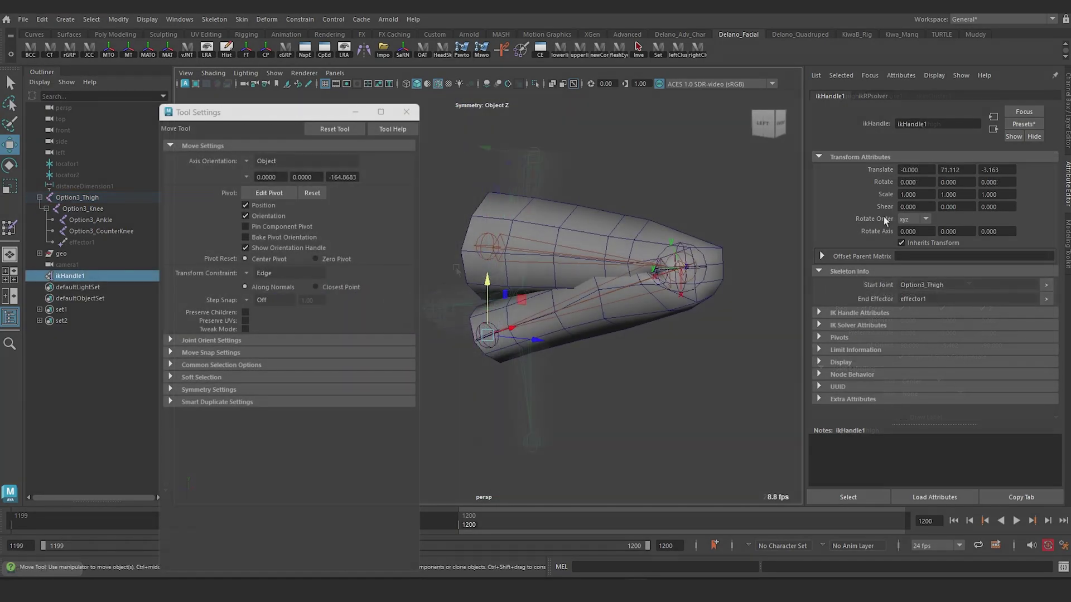
Step: Replace ikHandle1's attributes with the ikHandle1_Default_Option3 preset to straighten the leg
left_click(1024, 124)
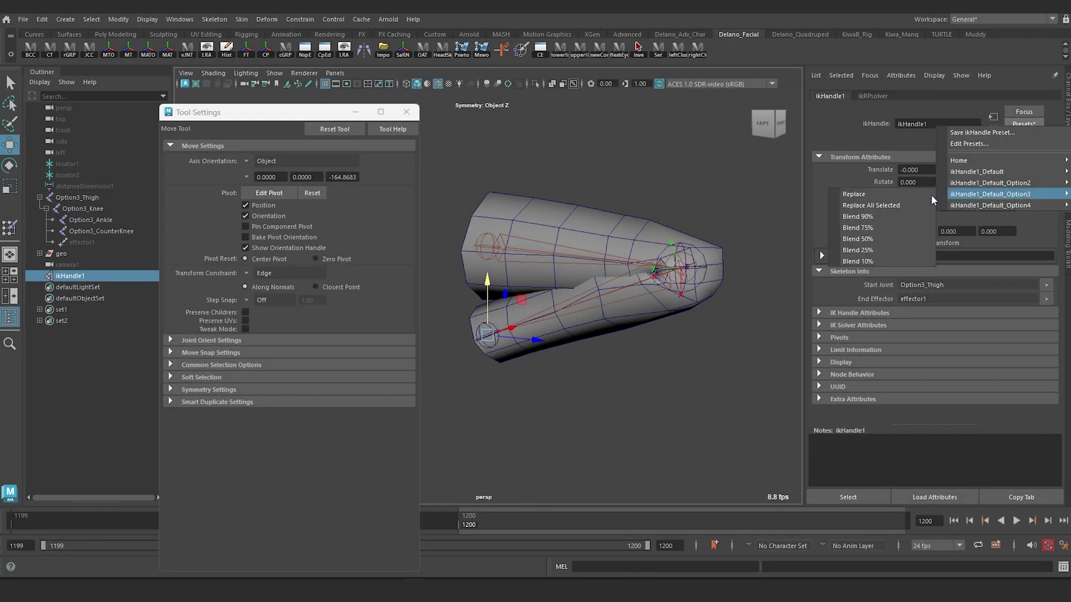
left_click(909, 195)
scroll(616, 310, "up", 5)
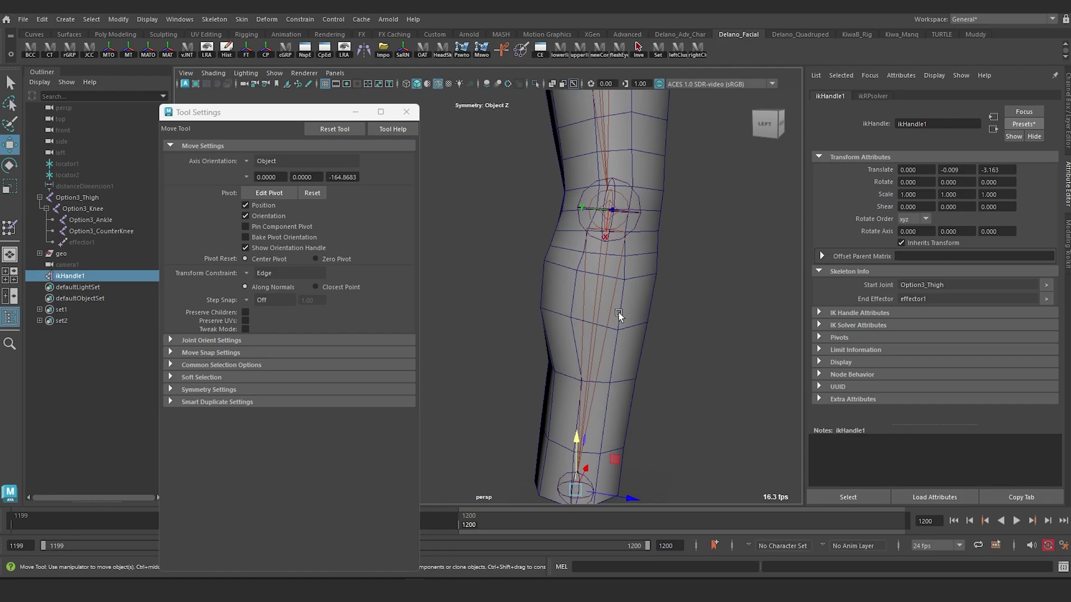
middle_click_drag(597, 320, 596, 337, "alt")
Step: Raise ikHandle1 to a Translate Y of about 35.9 and check how the Option3 knee bends along the way
left_click_drag(579, 460, 579, 440)
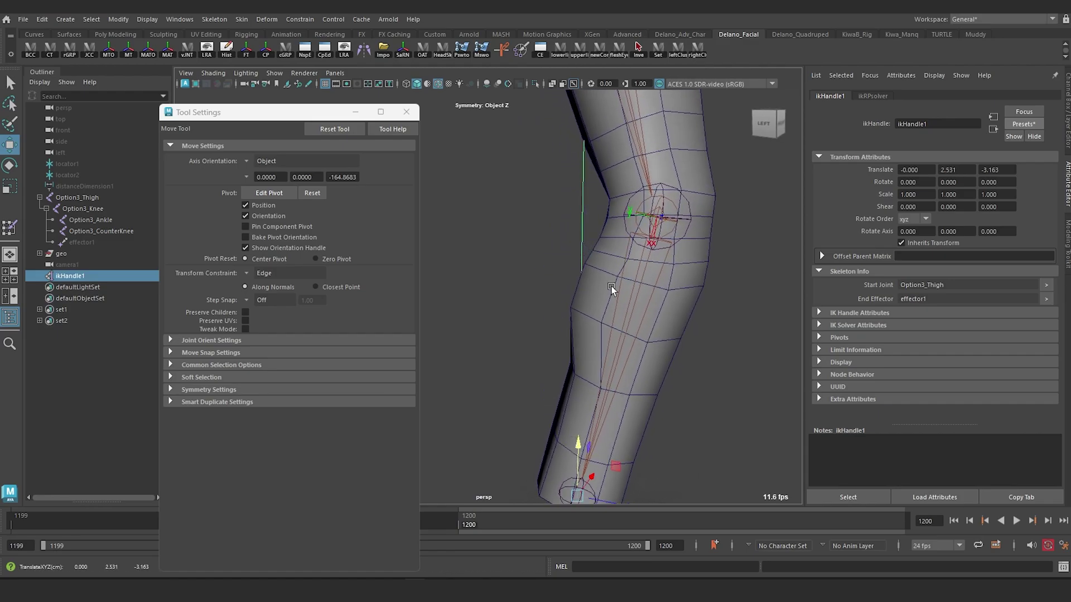
left_click_drag(619, 305, 591, 333, "alt")
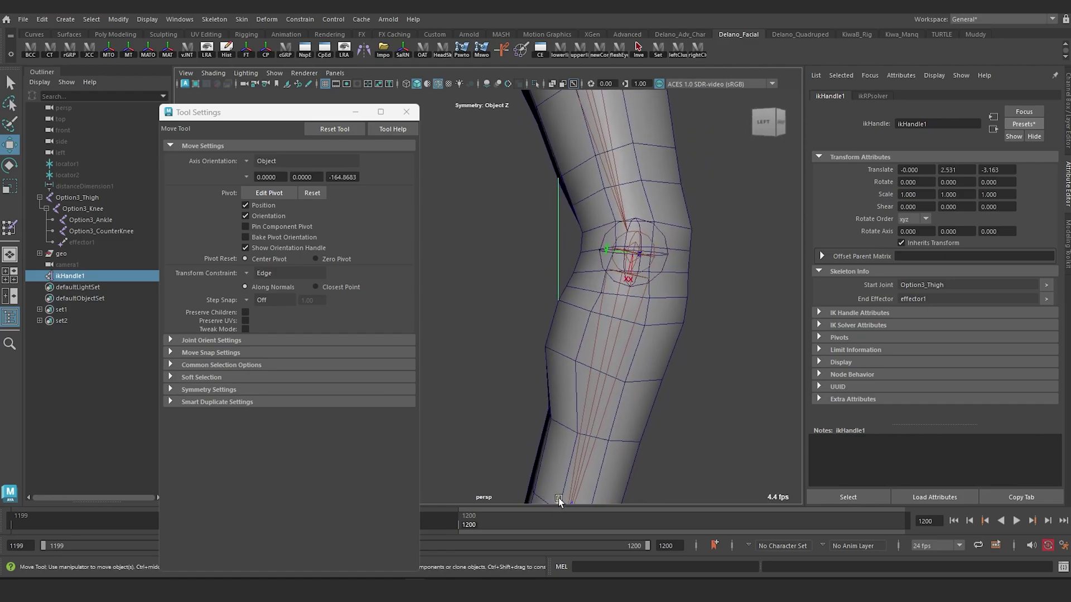
middle_click_drag(558, 497, 497, 304)
scroll(678, 306, "up", 5)
scroll(679, 339, "down", 5)
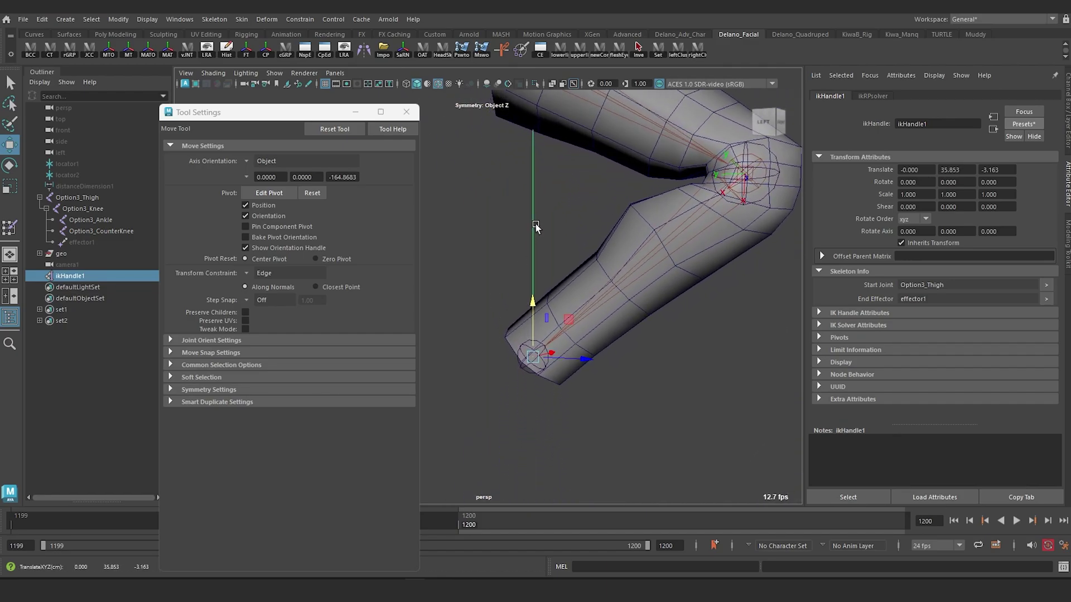
scroll(685, 292, "up", 3)
Step: Select the Option3_CounterKnee joint and open the expression driving its Rotate Z to examine its formula
left_click(684, 292)
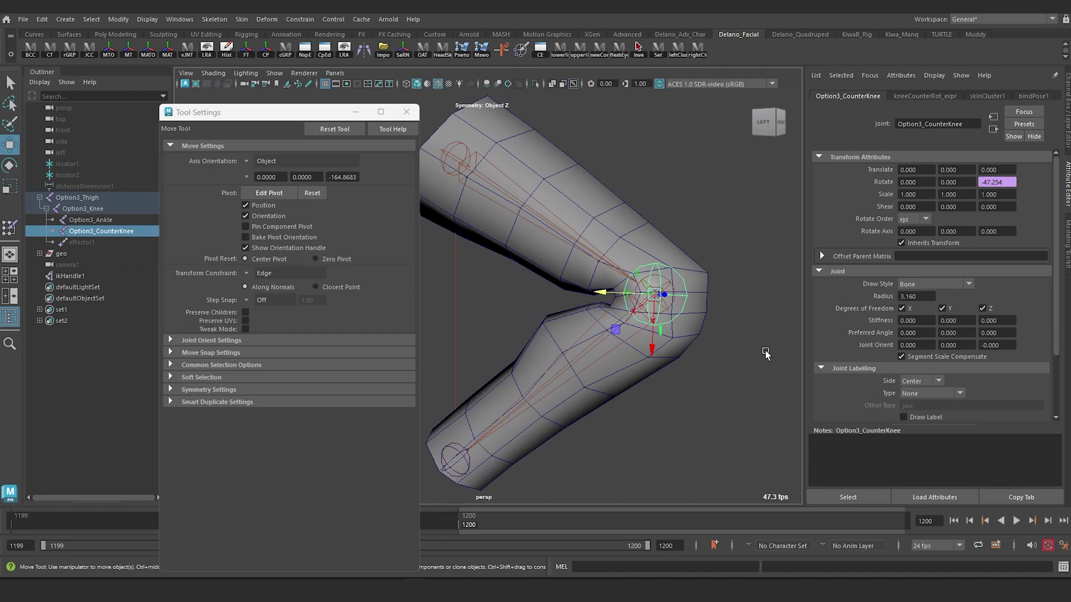
left_click(1010, 189)
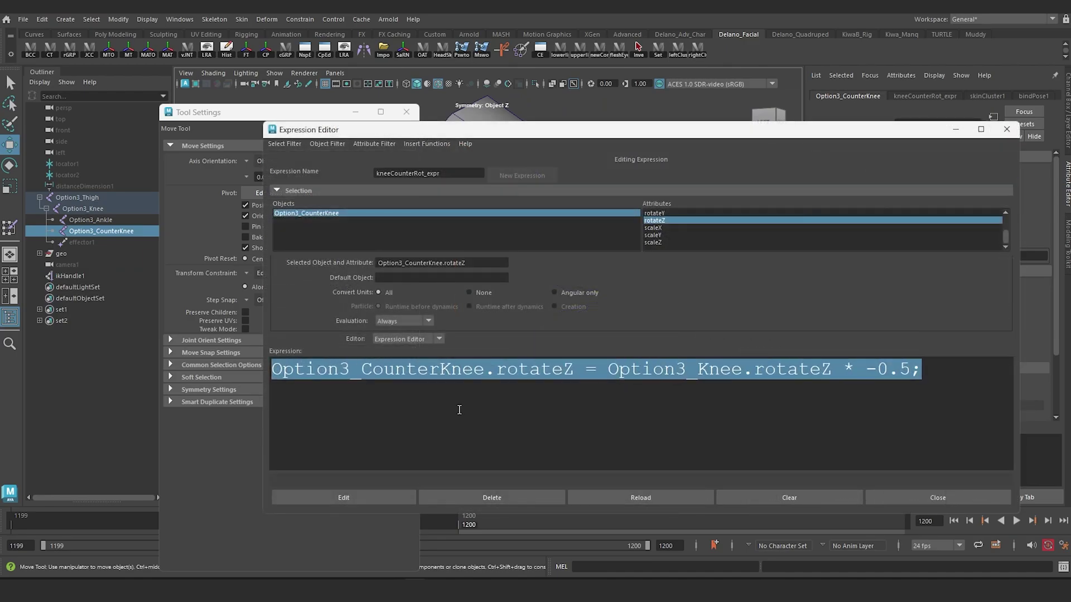
left_click(459, 410)
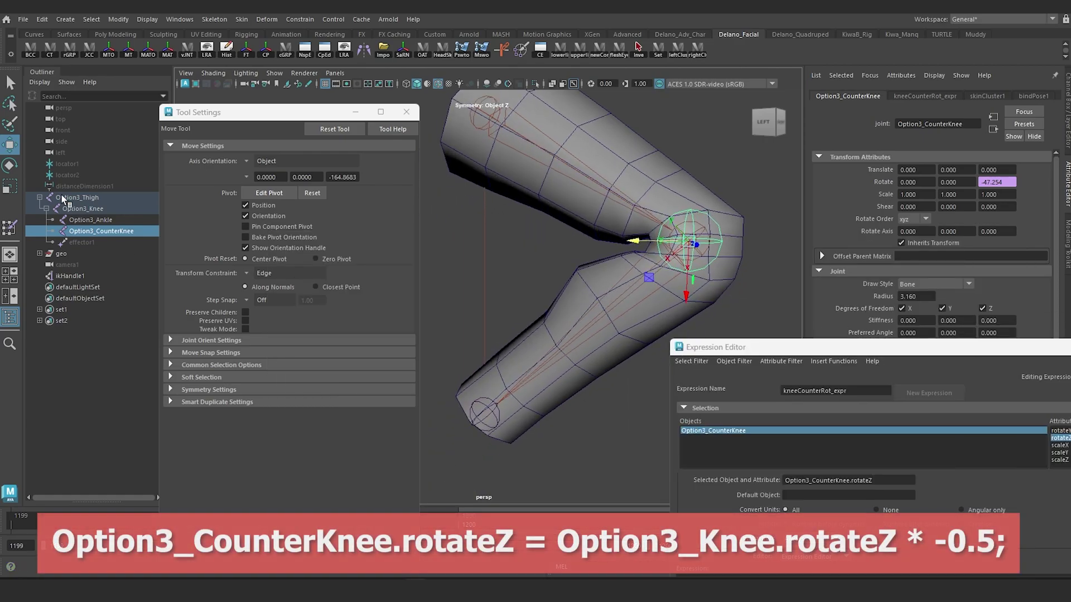
Step: Lower ikHandle1 to a Translate Y of about 34.0 and select Option3_CounterKnee to check its driven rotation
mouse_move(536, 319)
left_mouse_down("alt")
mouse_move(566, 316)
mouse_move(558, 325)
left_mouse_up("alt")
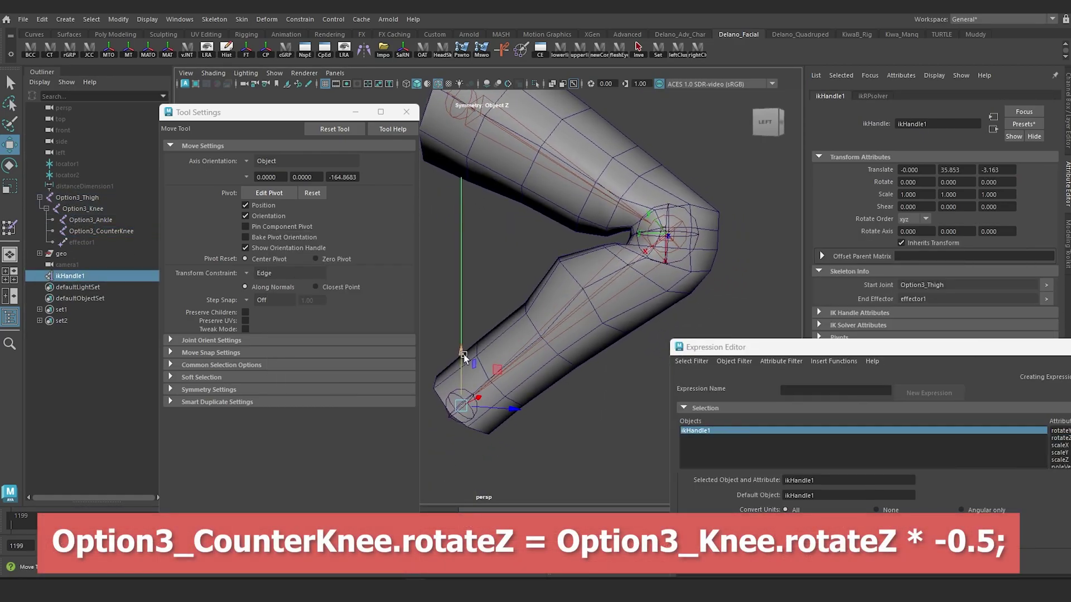
mouse_move(463, 360)
left_mouse_down()
mouse_move(462, 320)
mouse_move(462, 418)
mouse_move(463, 372)
left_mouse_up()
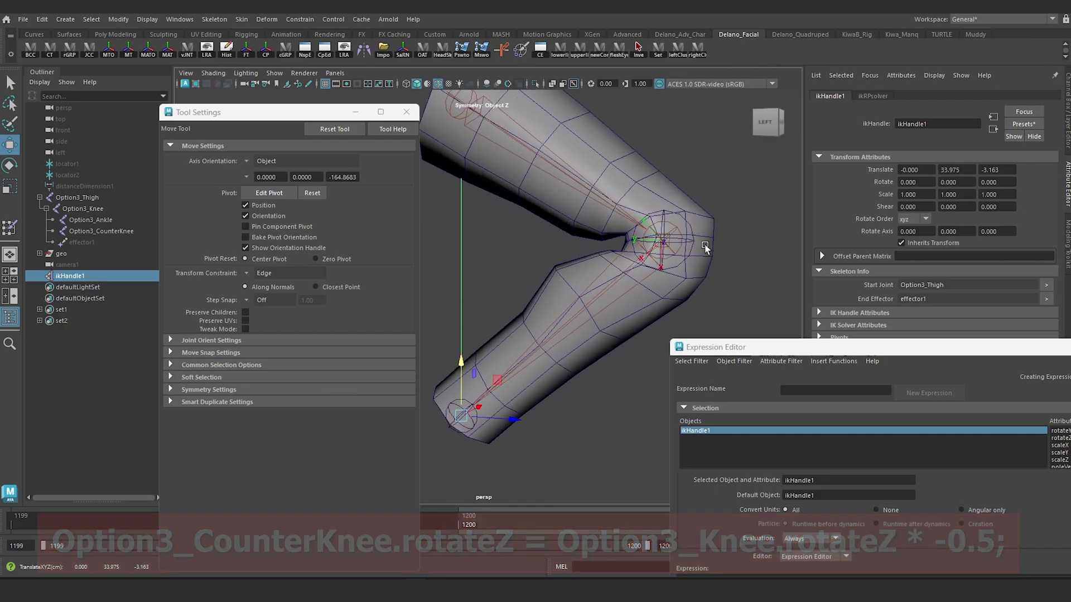
left_click(691, 235)
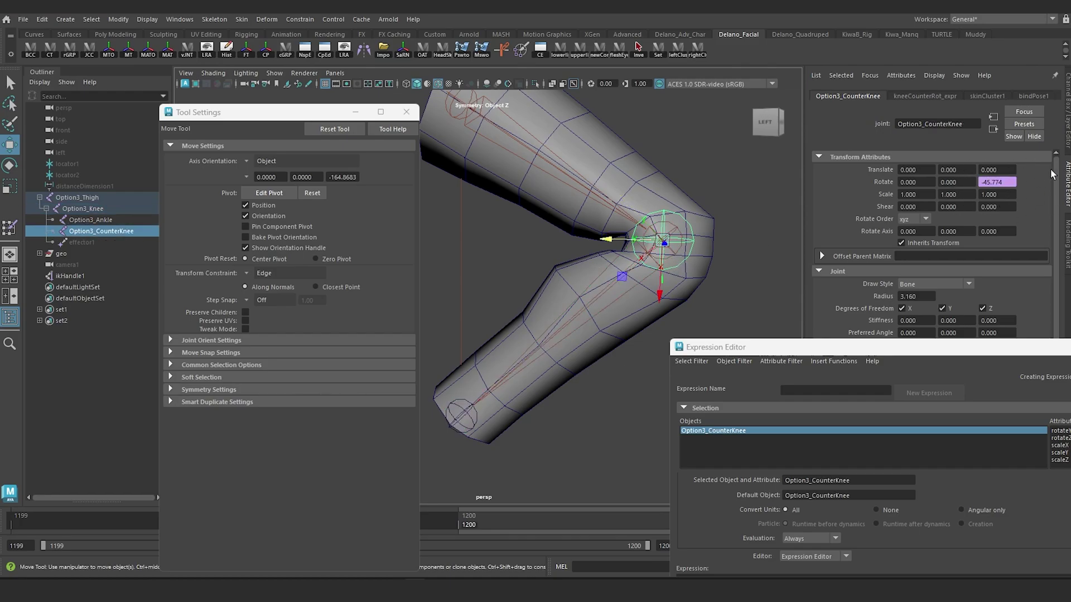
Step: Select ikHandle1 again and raise it to fold the Option3 knee more tightly
left_click(70, 276)
left_click_drag(460, 355, 505, 166)
middle_click_drag(504, 167, 470, 323, "alt")
Step: Show Leg_Mesh's skin weights for the Option3_CounterKnee influence and examine their spread around the knee
left_click(693, 307)
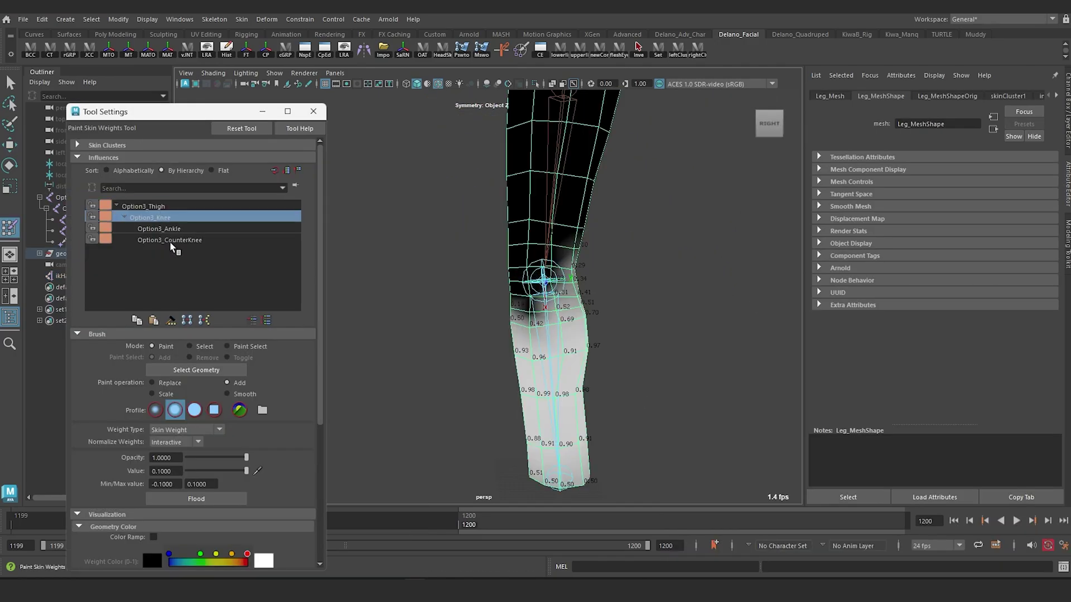
left_click(169, 240)
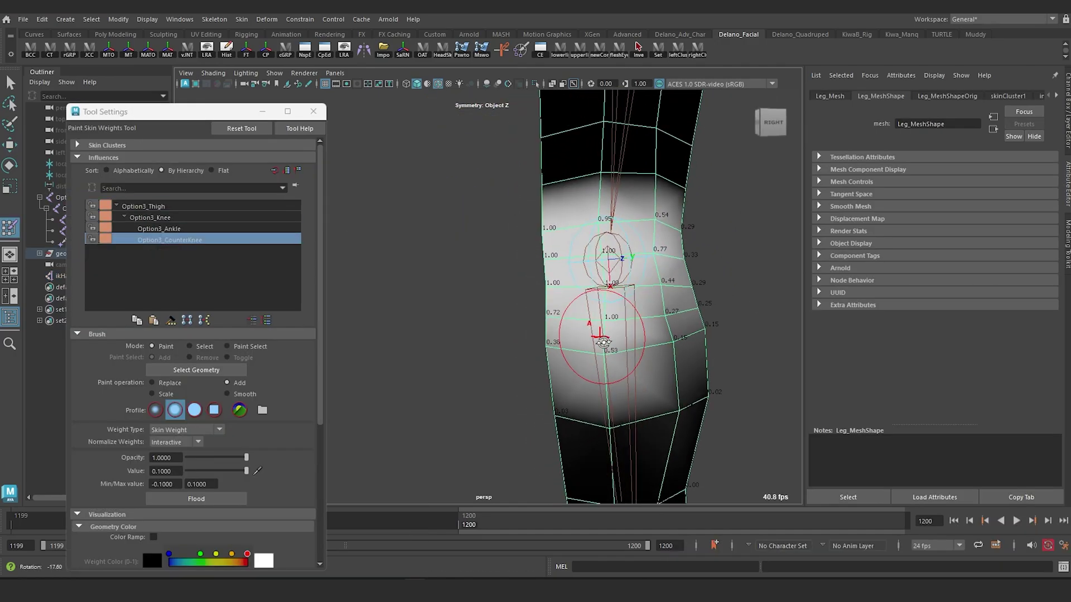
left_click_drag(604, 343, 483, 353, "alt")
middle_click_drag(483, 353, 605, 344, "alt")
left_click_drag(605, 344, 580, 308, "alt")
right_click_drag(579, 305, 544, 252, "alt")
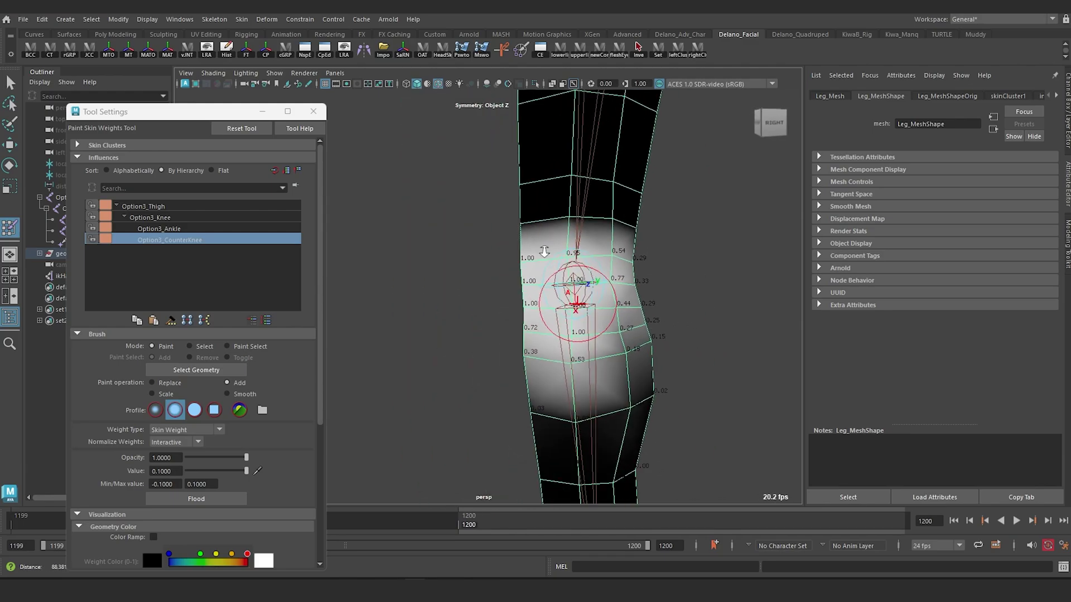
left_click_drag(139, 111, 233, 112)
left_click(554, 311)
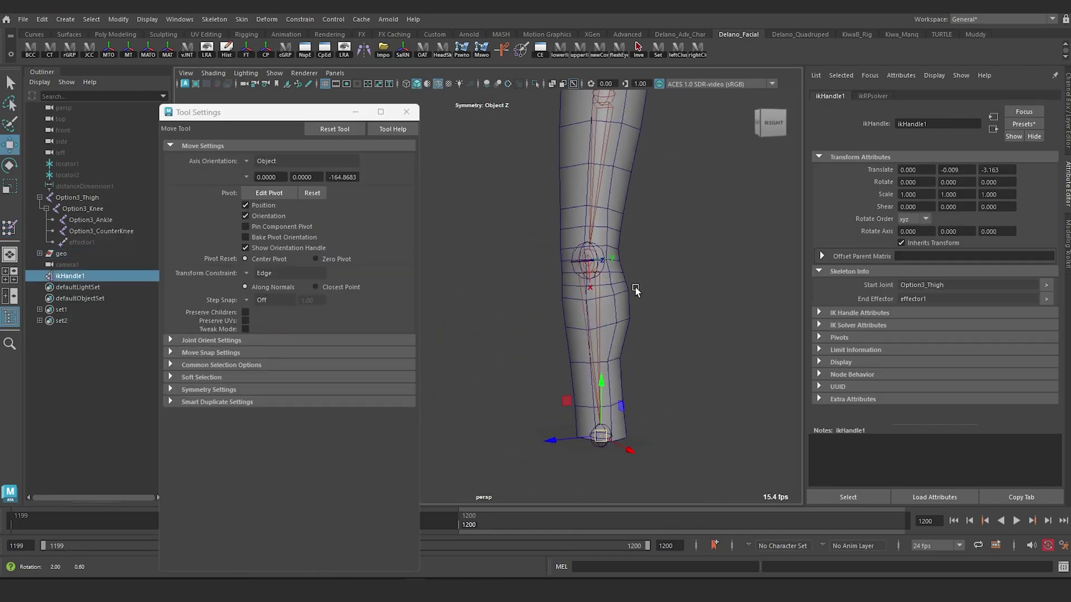
Step: Raise ikHandle1 to a Translate Y of about 50.8 and inspect the folded Option3 knee up close
left_click_drag(603, 384, 595, 195)
middle_click_drag(585, 184, 751, 284, "alt")
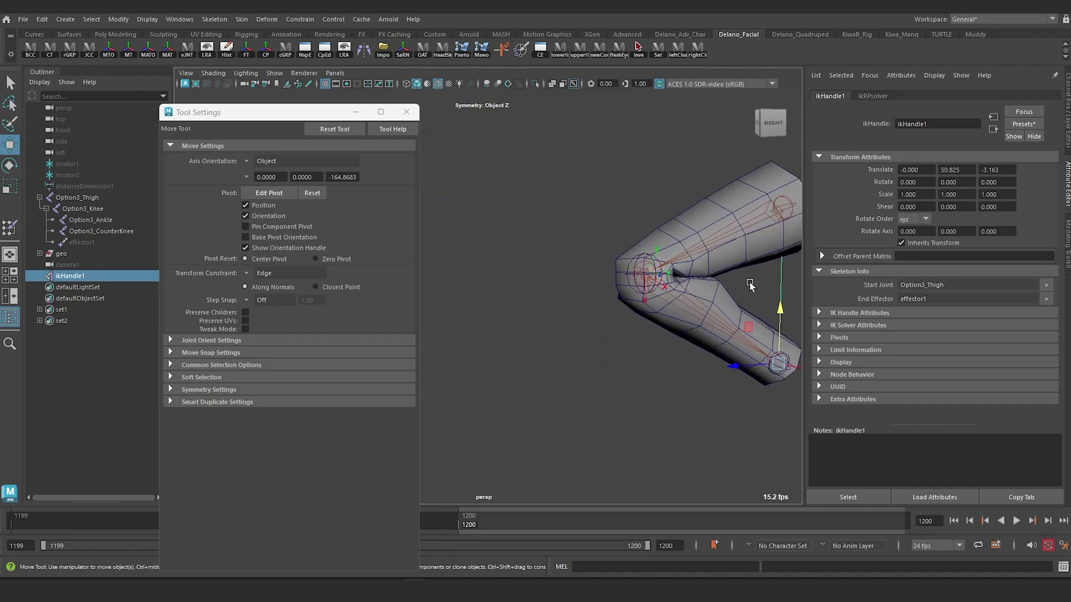
right_click_drag(750, 284, 769, 306, "alt")
middle_click_drag(769, 307, 580, 272, "alt")
left_click_drag(580, 272, 608, 272, "alt")
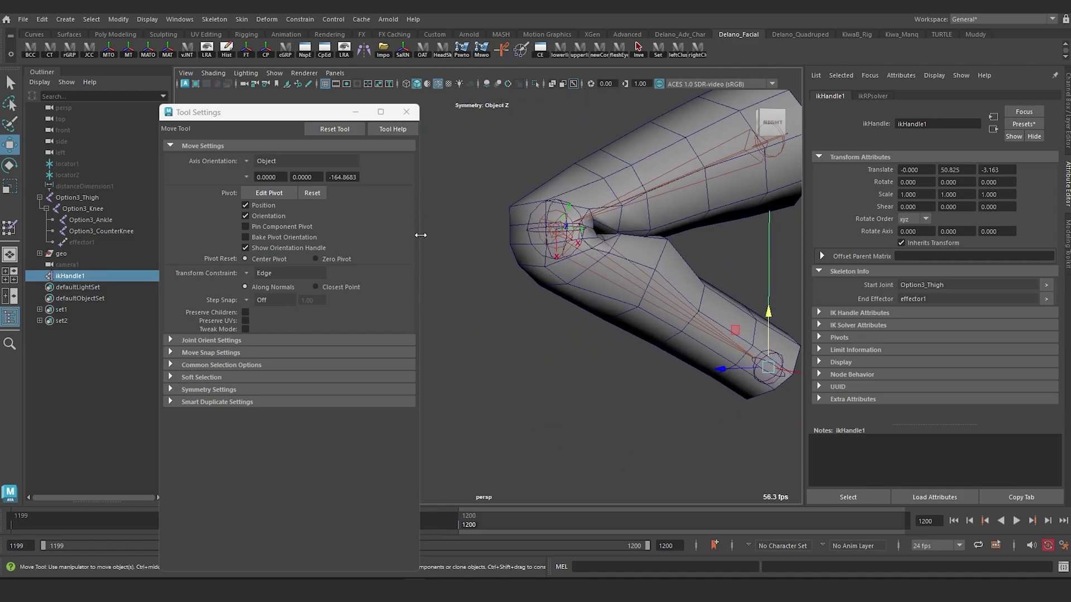
Step: View the fold from the opposite side, raise ikHandle1 to a Translate Y of about 61.4, and lower it again
left_click(603, 171)
left_click(460, 51)
mouse_move(432, 244)
right_mouse_down("alt")
mouse_move(488, 242)
mouse_move(446, 244)
right_mouse_up("alt")
mouse_move(447, 243)
middle_mouse_down("alt")
mouse_move(383, 283)
mouse_move(380, 302)
middle_mouse_up("alt")
left_click(230, 206)
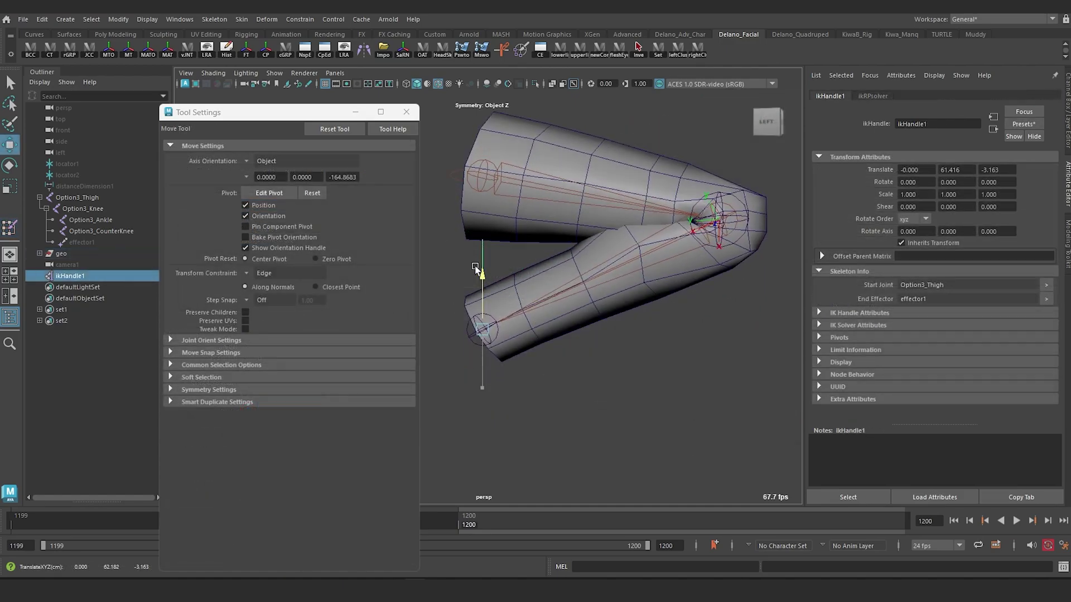
left_click_drag(477, 273, 559, 366)
scroll(531, 337, "down", 6)
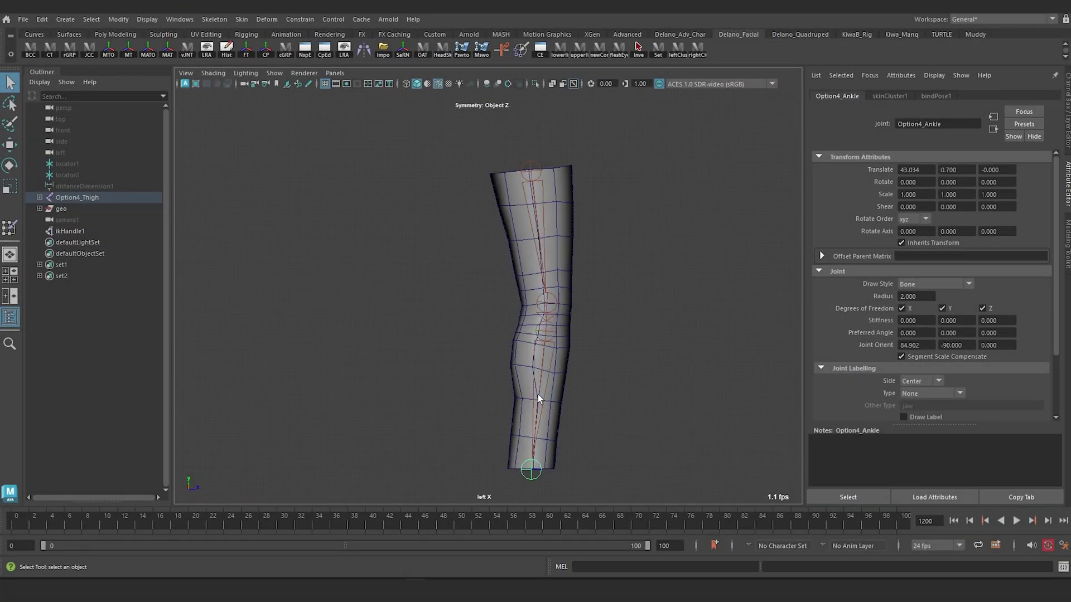
Step: In the Option4 leg scene, expand the joint hierarchy and select Option4_Knee_Additional, Option4_Knee and Option4_Ankle in turn
right_click_drag(502, 319, 568, 321, "alt")
left_click(561, 314)
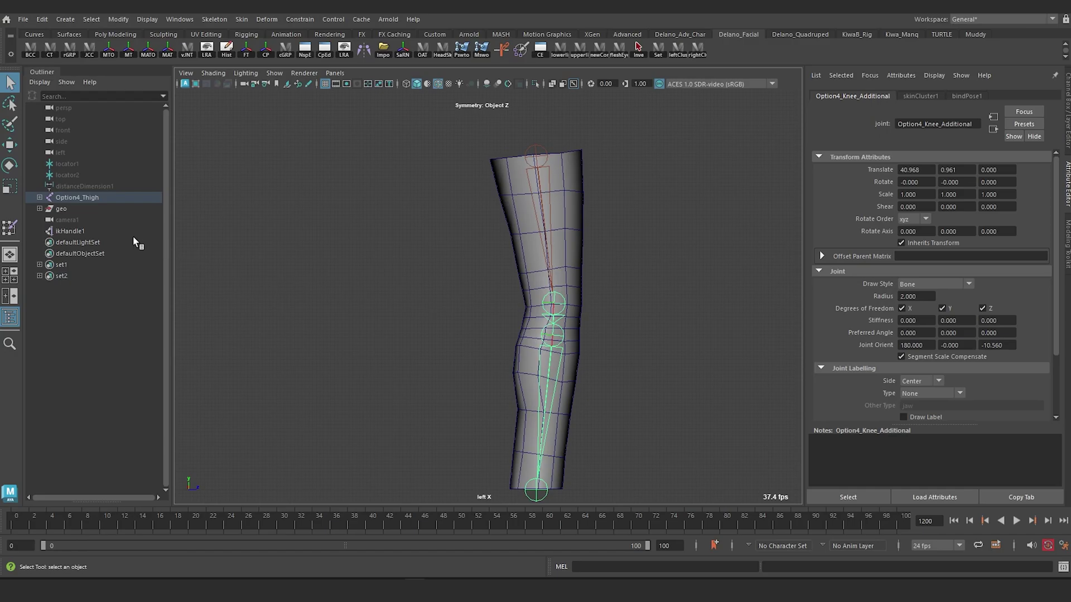
key("f")
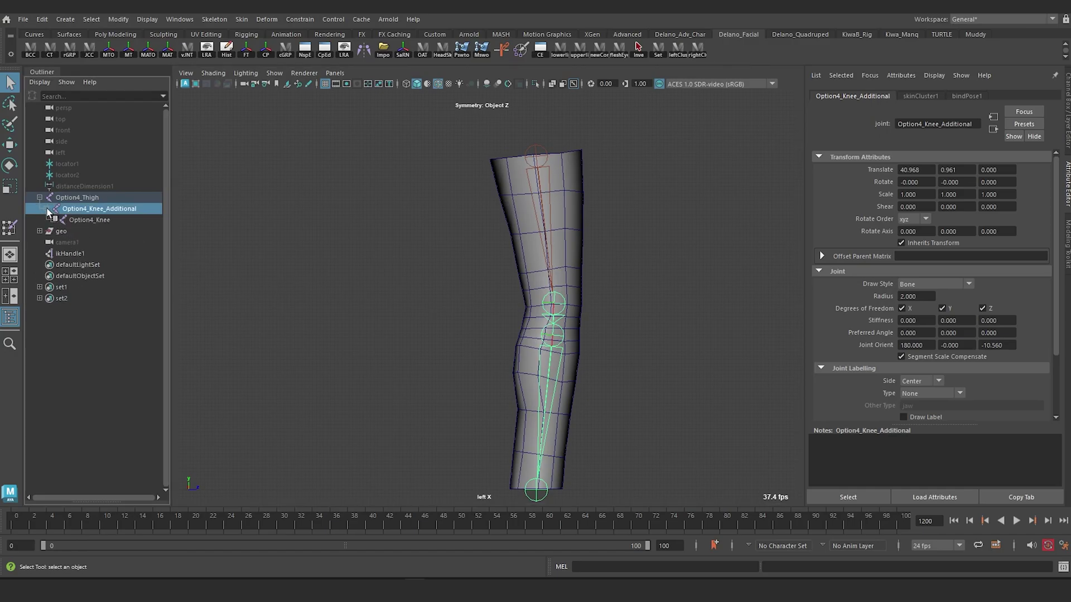
left_click(81, 199)
left_click(86, 209)
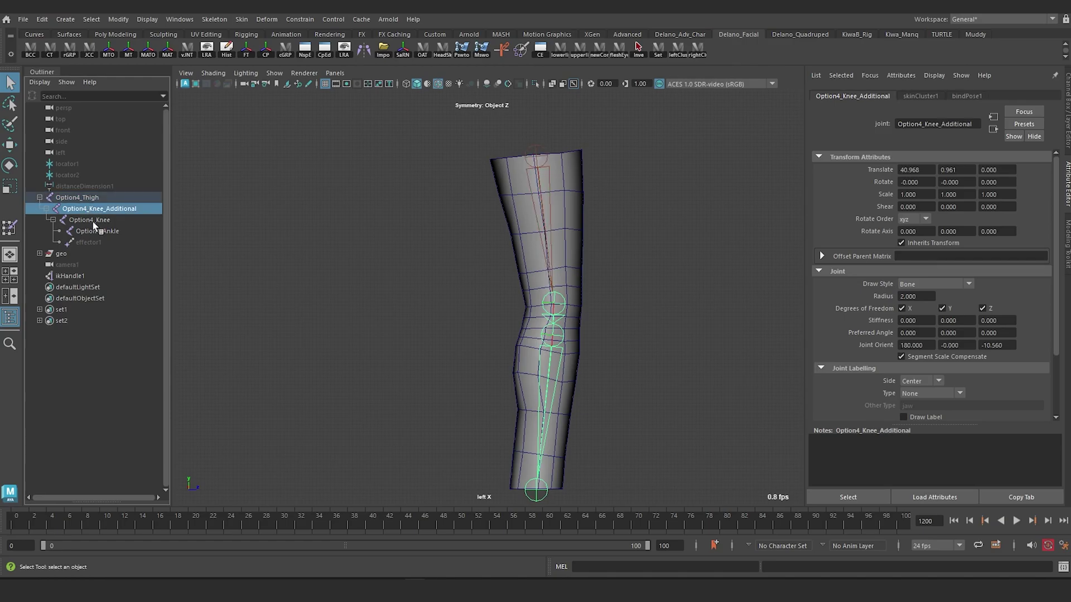
left_click(92, 221)
left_click(90, 232)
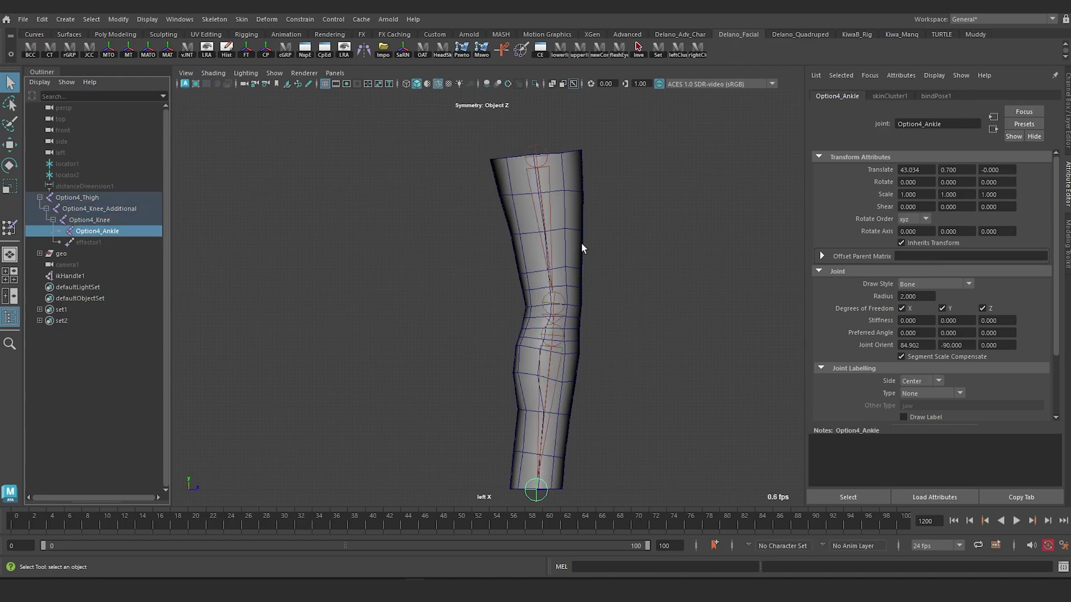
Step: In the perspective view, pick out the Option4_Knee joint and reselect Option4_Knee_Additional just above it
left_click(574, 227)
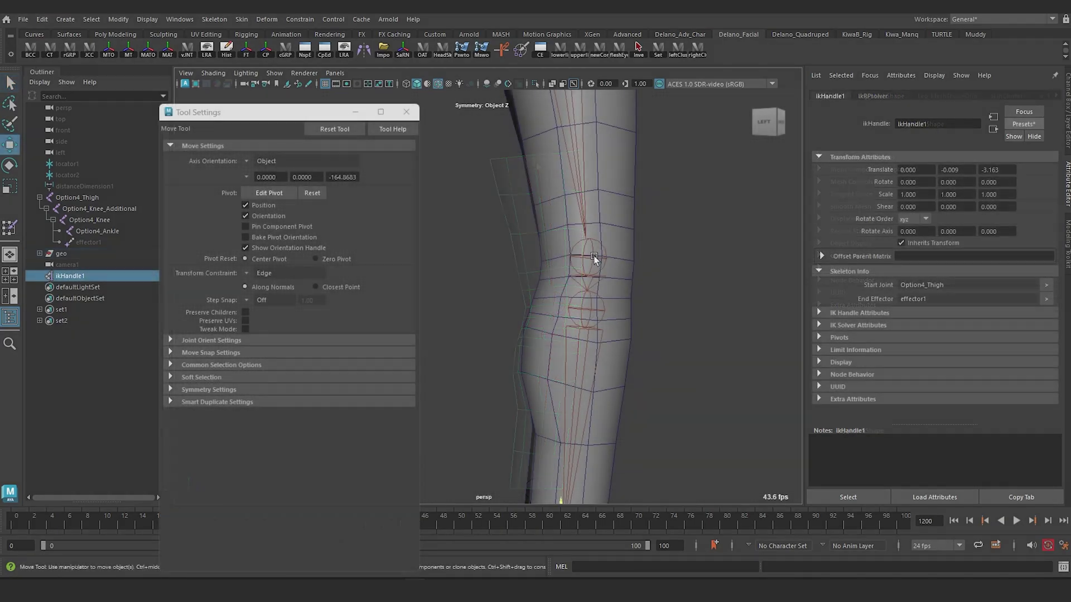
left_click(595, 258)
left_click_drag(596, 258, 604, 284, "alt")
right_click_drag(604, 284, 656, 318, "alt")
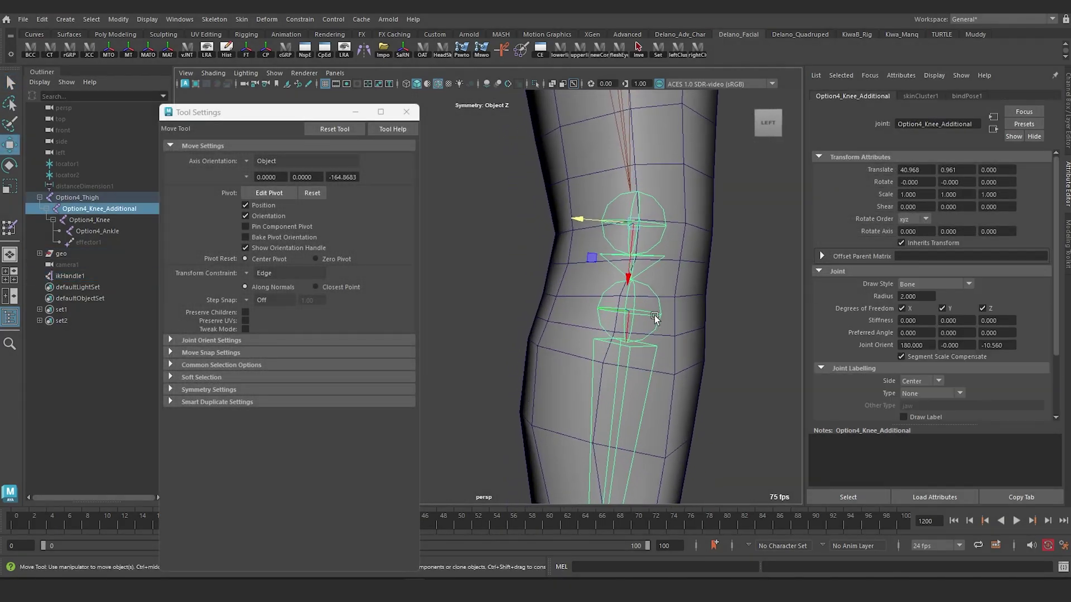
left_click(655, 316)
left_click(657, 224)
Step: Examine the placement of the two stacked knee joints inside the Option4 leg from the front and both sides
scroll(661, 240, "down", 3)
left_click_drag(662, 244, 540, 251, "alt")
middle_click_drag(540, 251, 641, 248, "alt")
right_click_drag(641, 248, 601, 260, "alt")
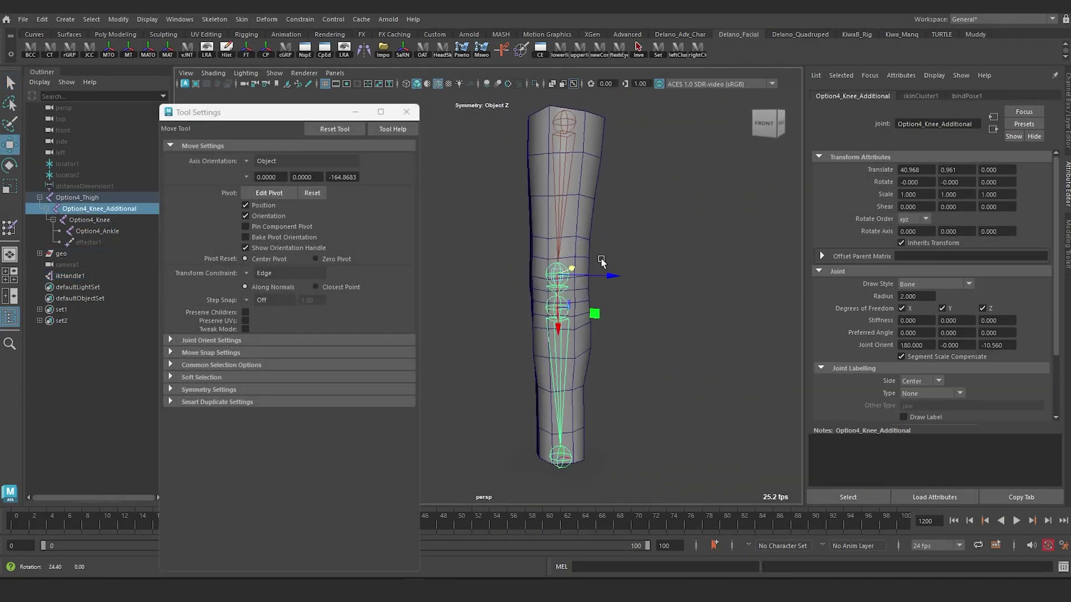
left_click_drag(602, 260, 527, 262, "alt")
middle_click_drag(527, 263, 672, 274, "alt")
left_click_drag(672, 274, 659, 276, "alt")
middle_click_drag(659, 277, 635, 279, "alt")
right_click_drag(635, 279, 718, 340, "alt")
middle_click_drag(719, 340, 590, 337, "alt")
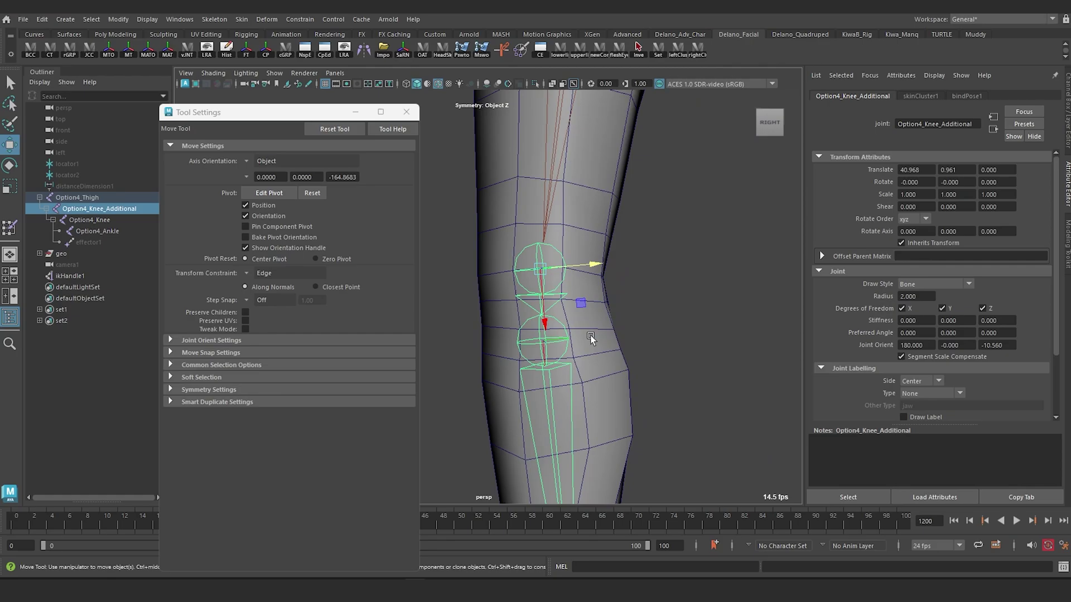
scroll(591, 338, "down", 3)
left_click_drag(619, 306, 622, 263, "alt")
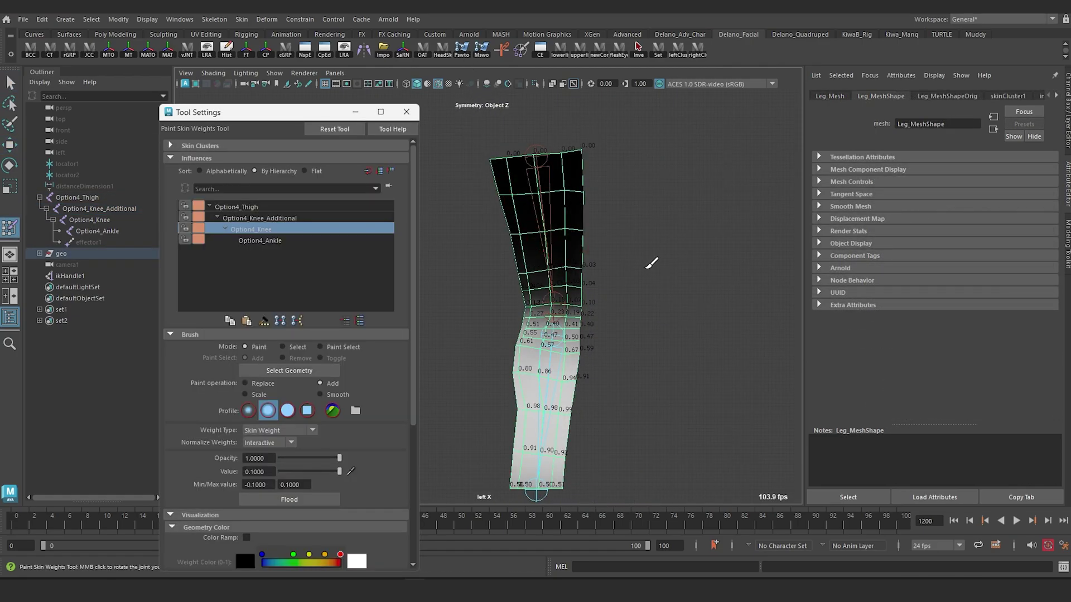
Step: Inspect the painted skin weights of Option4_Thigh, Option4_Knee_Additional, Option4_Knee and Option4_Ankle around the knee in turn
right_click_drag(646, 267, 729, 320, "alt")
middle_click_drag(696, 285, 723, 263, "alt")
left_click(251, 210)
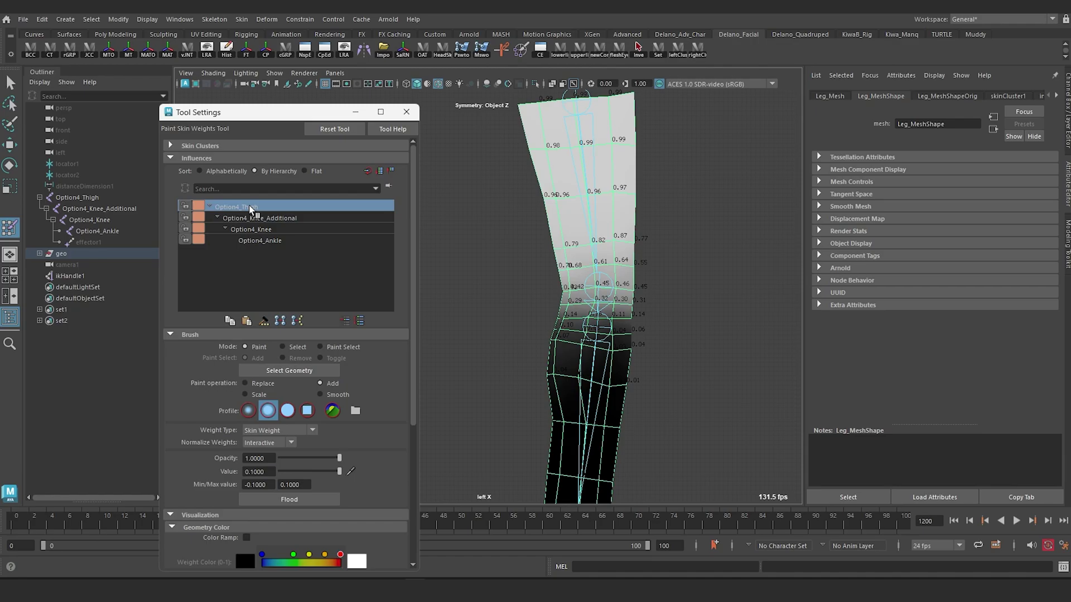
left_click(272, 220)
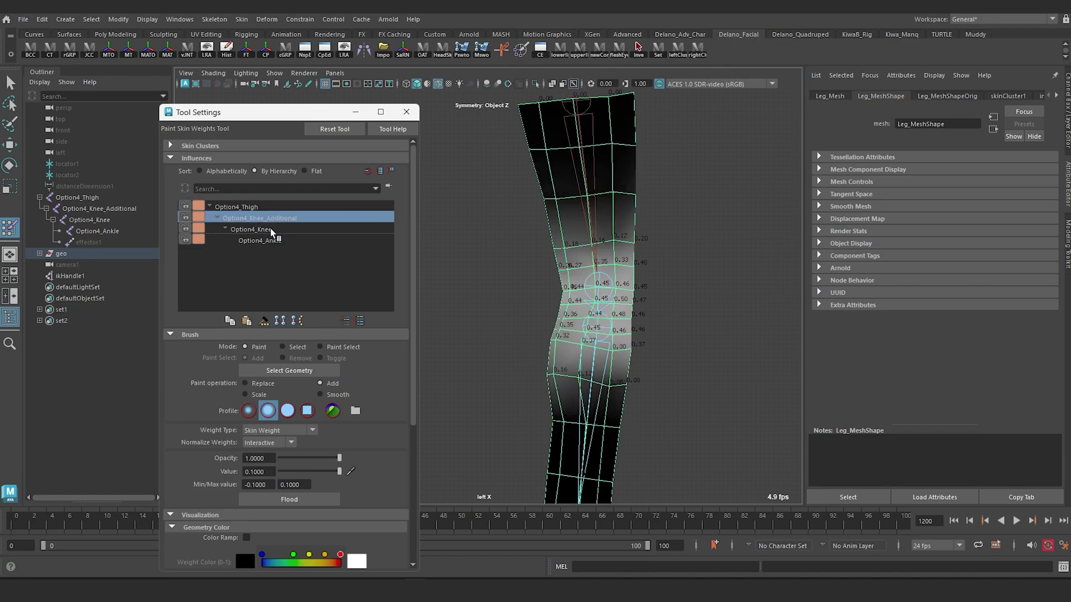
left_click(272, 231)
left_click(271, 243)
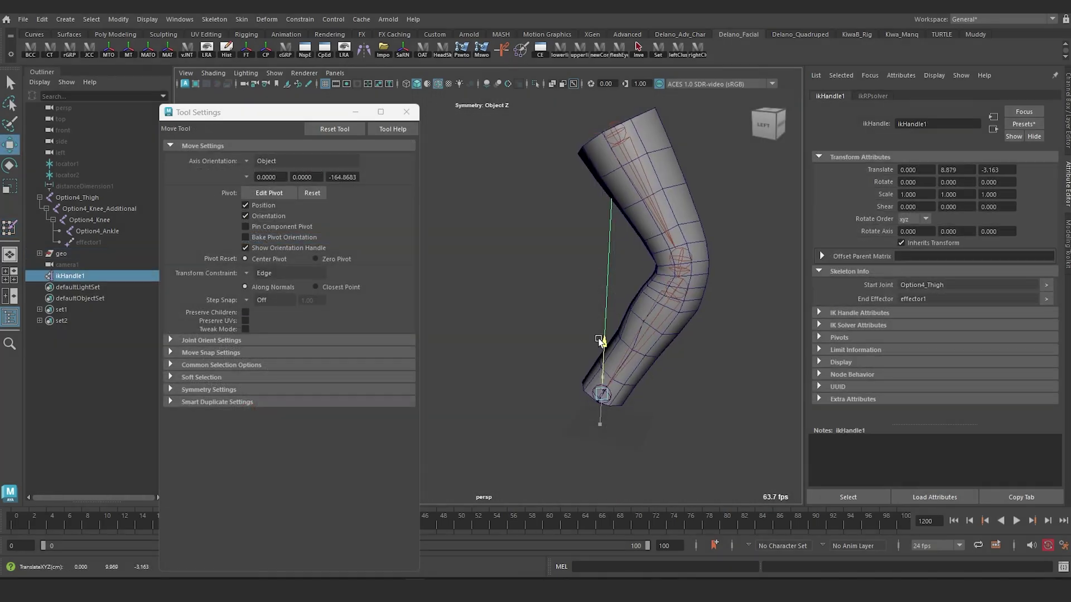
Step: Raise ikHandle1 to a Translate Y of about 71.9 to fold the leg, and frame the bent knee
left_click_drag(601, 341, 612, 147)
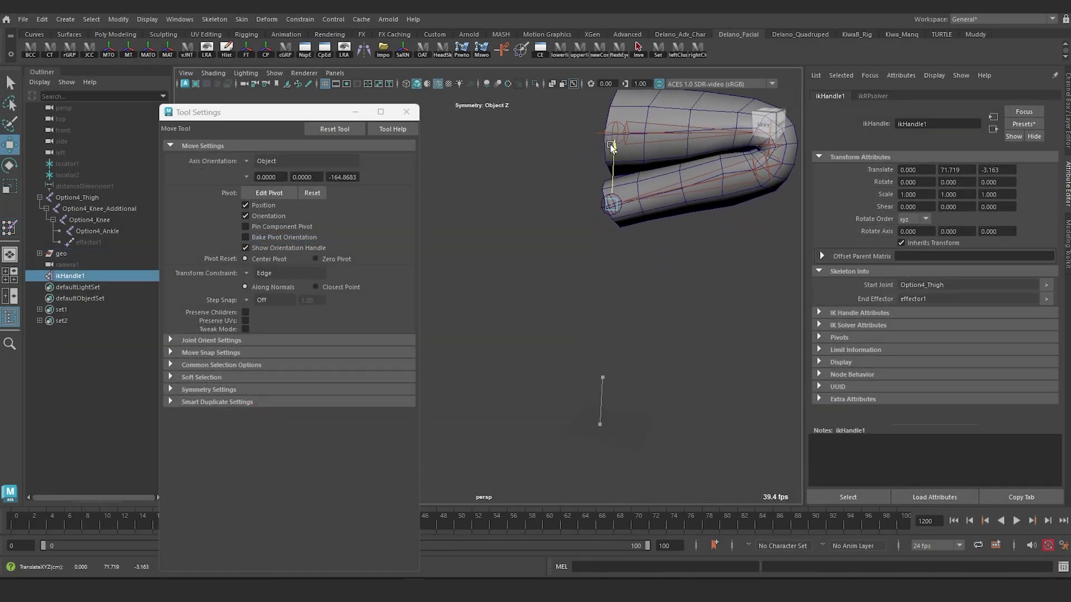
middle_click_drag(633, 161, 562, 263, "alt")
right_click_drag(561, 263, 598, 313, "alt")
middle_click_drag(598, 313, 466, 326, "alt")
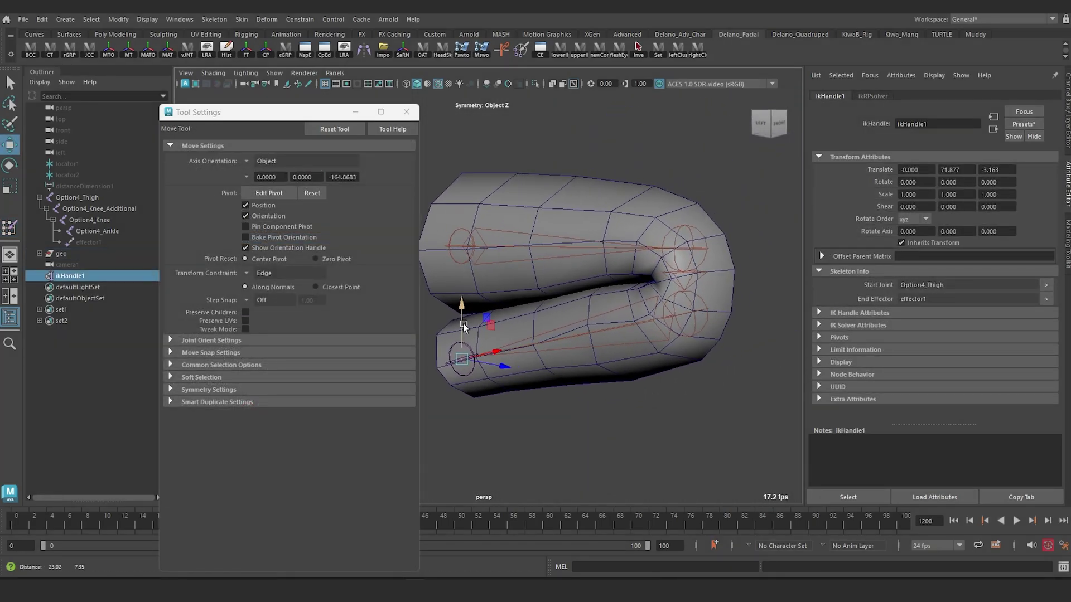
left_click_drag(466, 326, 504, 335, "alt")
middle_click_drag(523, 335, 585, 331, "alt")
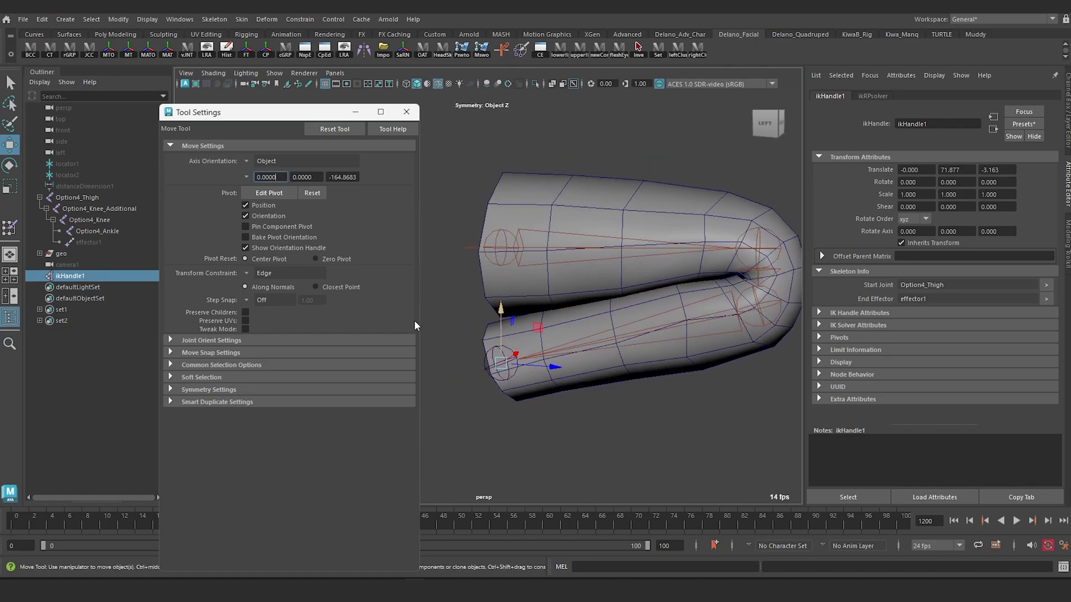
Step: Examine the folded Option4 leg from behind, up close at the open thigh end, and from the left side
left_click_drag(435, 323, 637, 358, "alt")
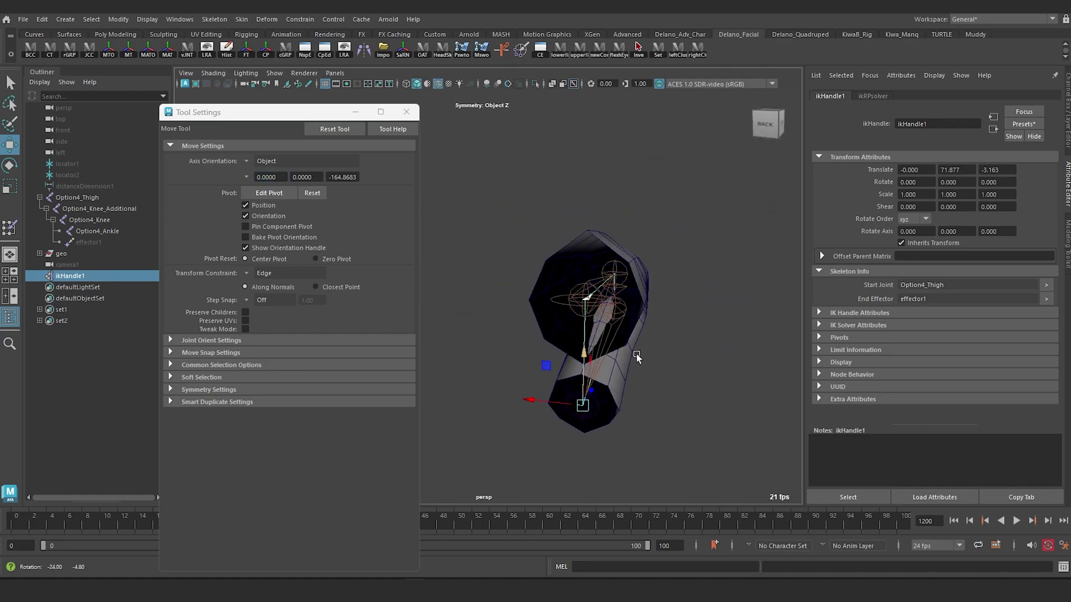
right_click_drag(553, 336, 701, 450, "alt")
left_click_drag(681, 403, 653, 391, "alt")
middle_click_drag(652, 391, 569, 366, "alt")
left_click_drag(664, 368, 576, 363, "alt")
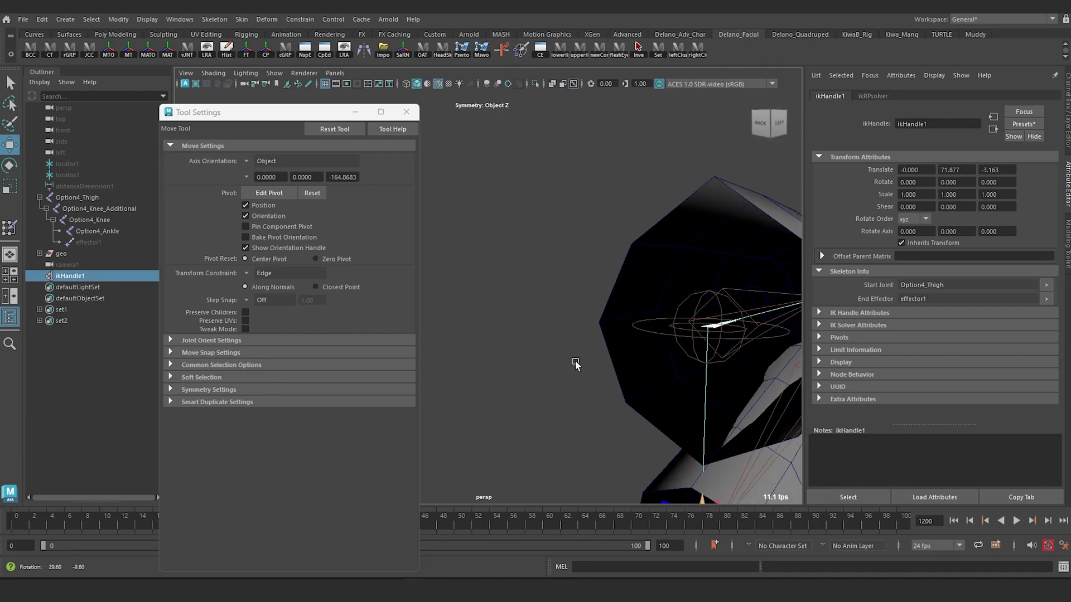
right_click_drag(576, 363, 569, 289, "alt")
middle_click_drag(675, 358, 626, 312, "alt")
left_click_drag(627, 313, 560, 330, "alt")
right_click_drag(613, 320, 558, 329, "alt")
left_click_drag(558, 338, 536, 333, "alt")
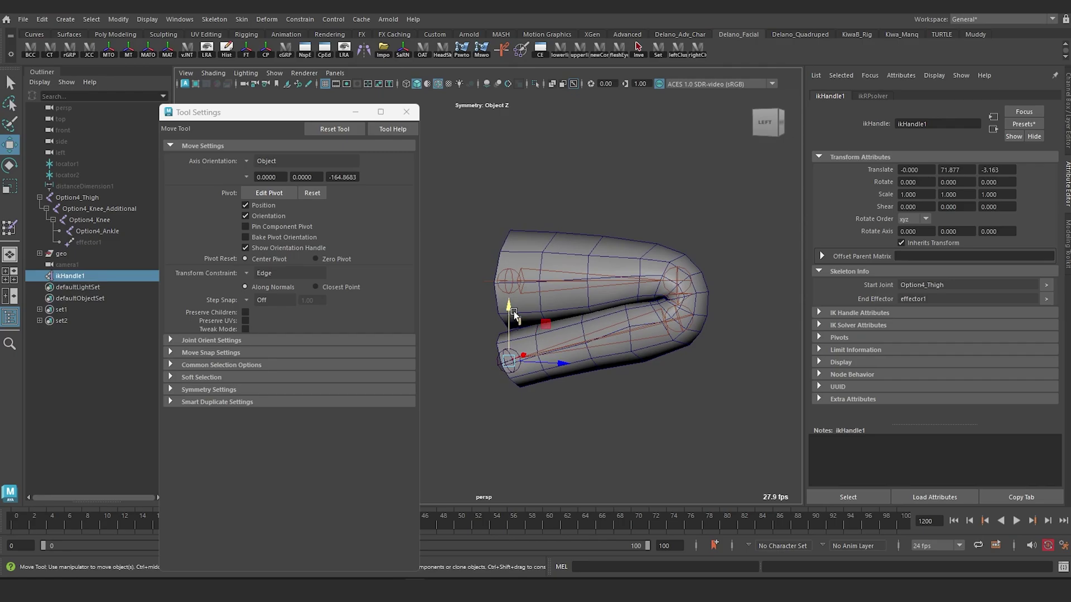
Step: Move ikHandle1 vertically to a Translate Y of about 72.3 and view the fold from the leg's right side
left_click_drag(508, 384, 485, 335)
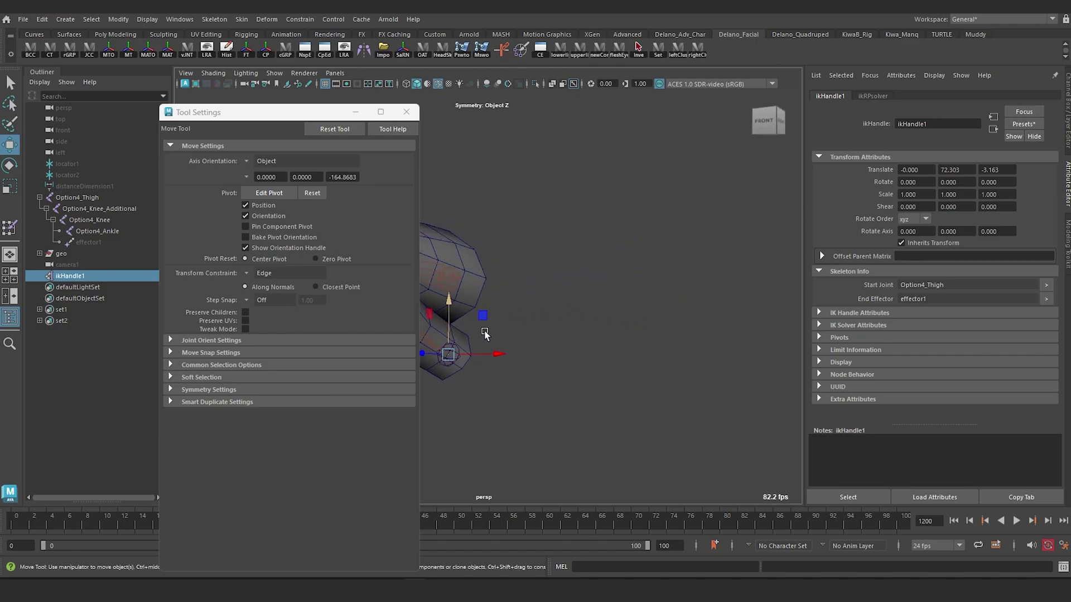
middle_click_drag(485, 334, 617, 381, "alt")
left_click_drag(617, 381, 538, 383, "alt")
middle_click_drag(537, 382, 653, 370, "alt")
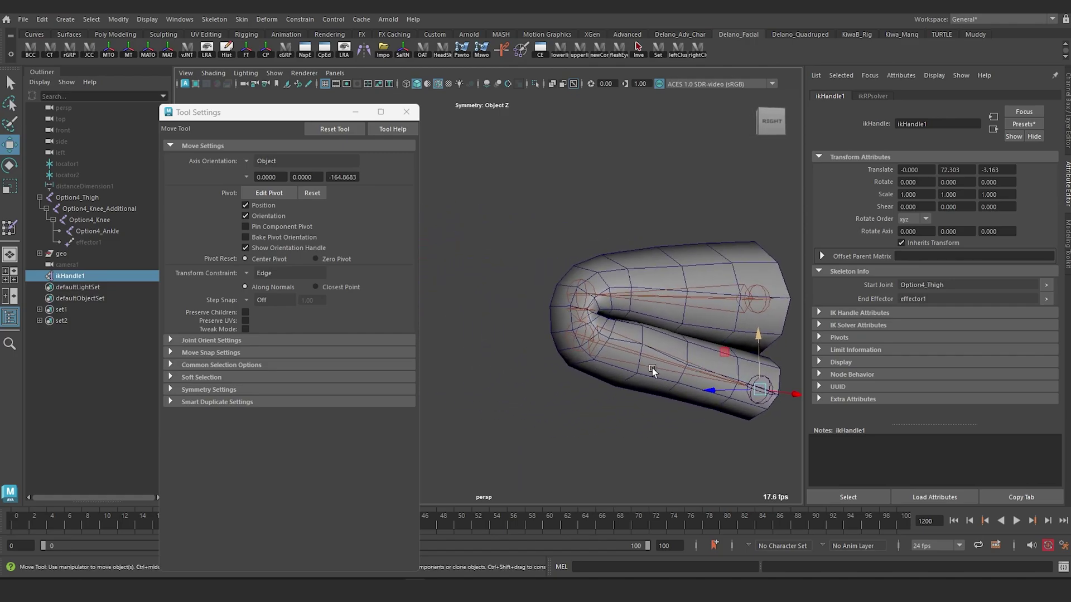
left_click_drag(653, 370, 602, 377, "alt")
right_click_drag(602, 377, 610, 394, "alt")
middle_click_drag(609, 394, 545, 362, "alt")
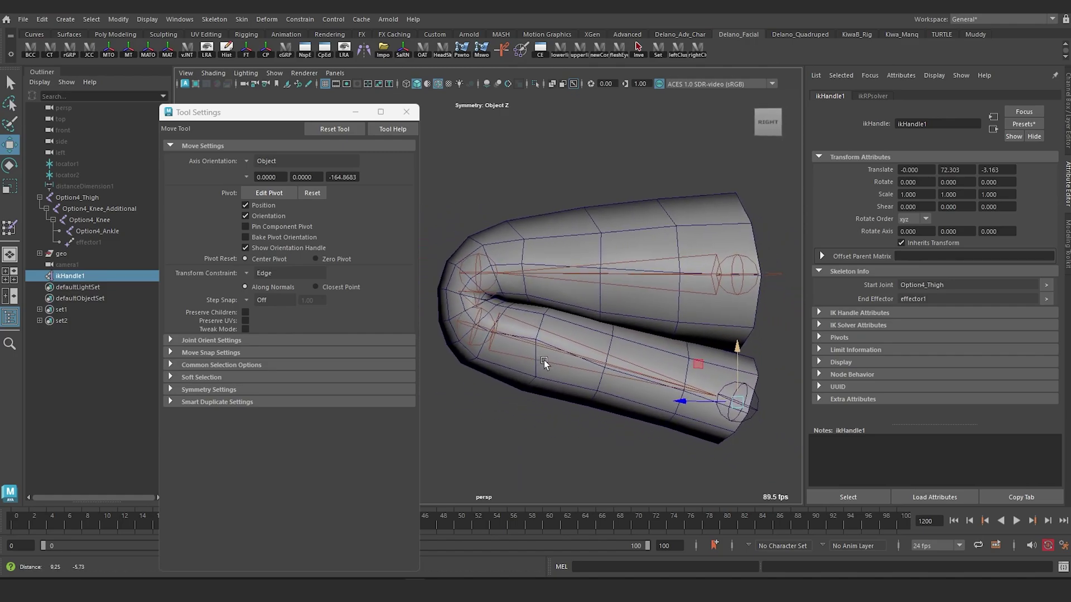
Step: Select the leg mesh, check the folded knee in wireframe display, and return to shaded display
left_click(598, 229)
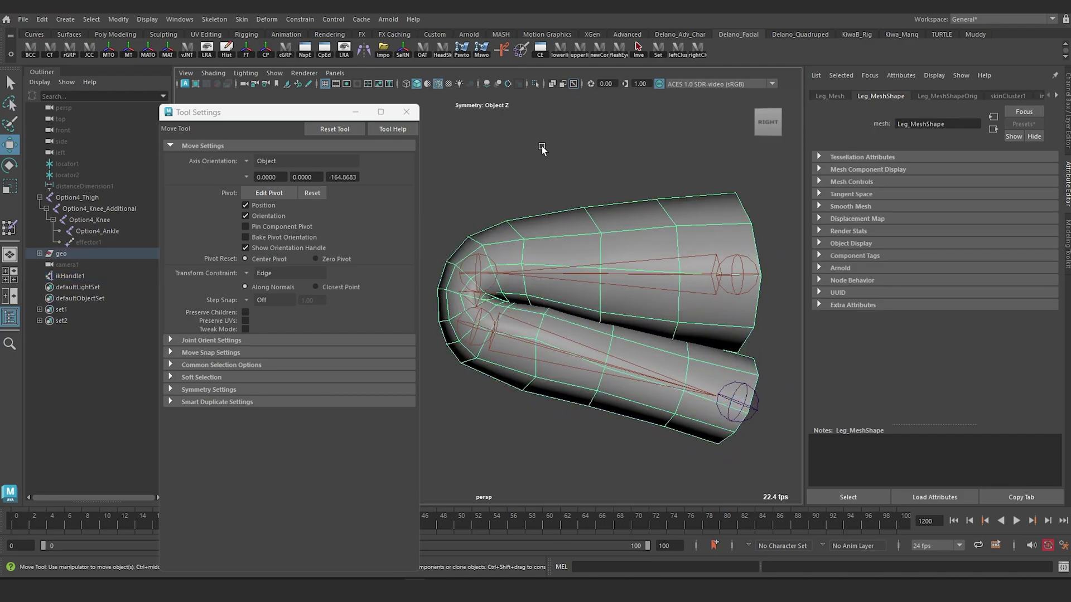
key("4")
left_click_drag(588, 299, 650, 304, "alt")
key("5")
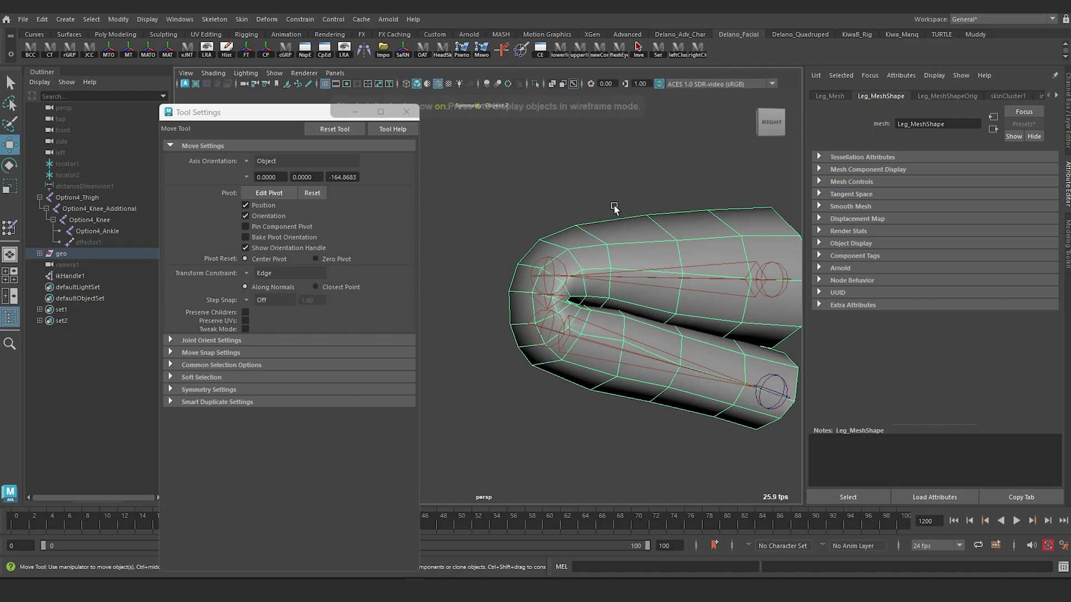
Step: In the AdvancedSkeleton scene, build the rig from the fit skeleton that has a KneeAdditional joint between Hip and Knee
left_click(463, 57)
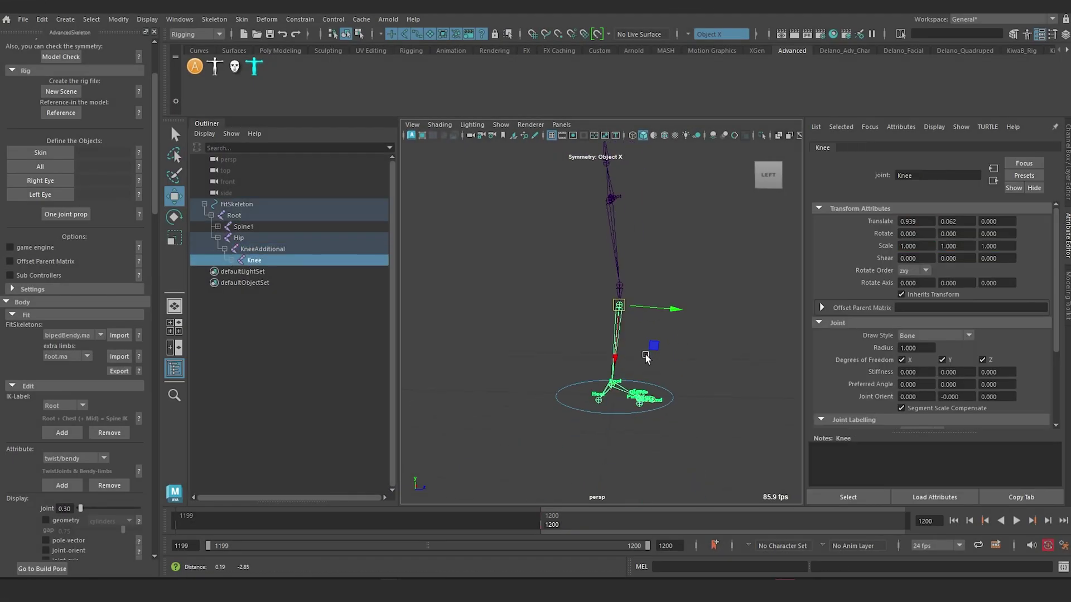
left_click(502, 346)
scroll(502, 346, "up", 3)
left_click(94, 161)
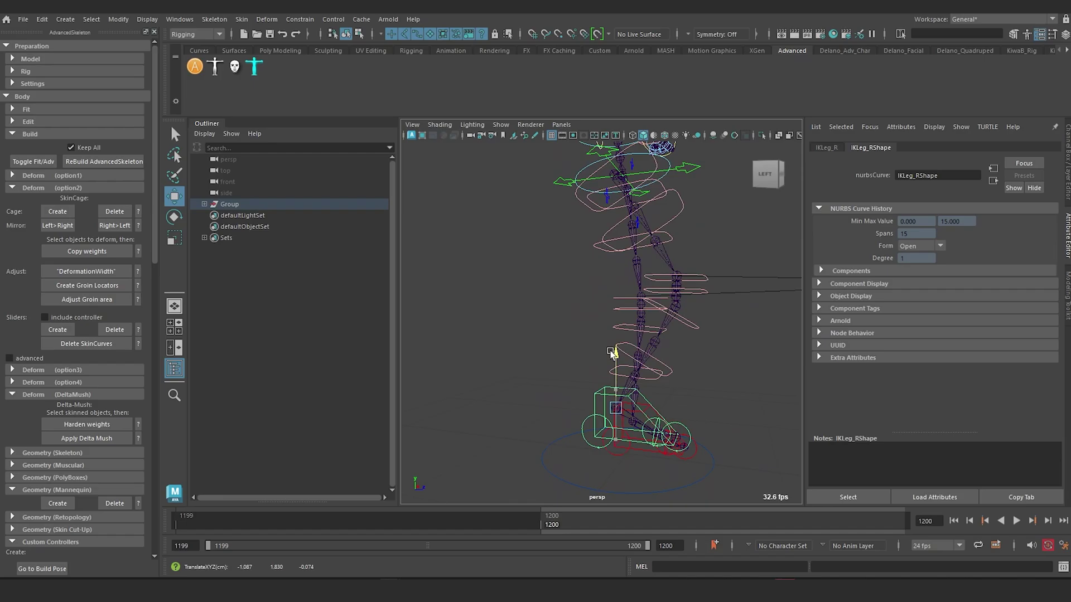
Step: Raise the IKLeg_R control to fold the character's right leg and show the wireframe on the shaded box geometry
left_click_drag(614, 354, 580, 279)
right_click_drag(580, 280, 658, 310, "alt")
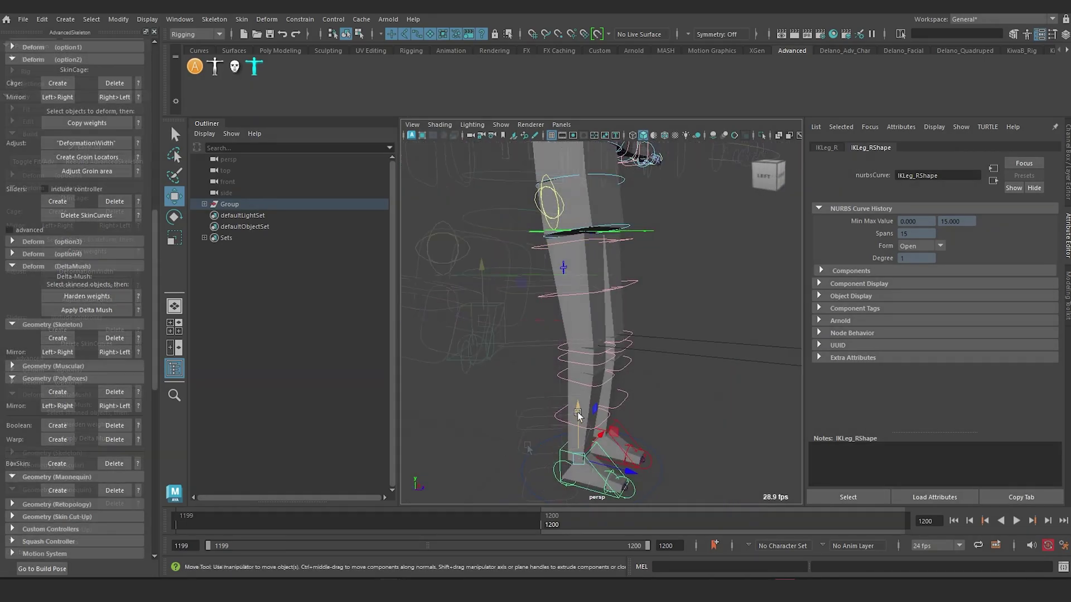
mouse_move(578, 413)
left_mouse_down()
mouse_move(580, 235)
mouse_move(594, 277)
left_mouse_up()
left_click(439, 125)
left_click(462, 225)
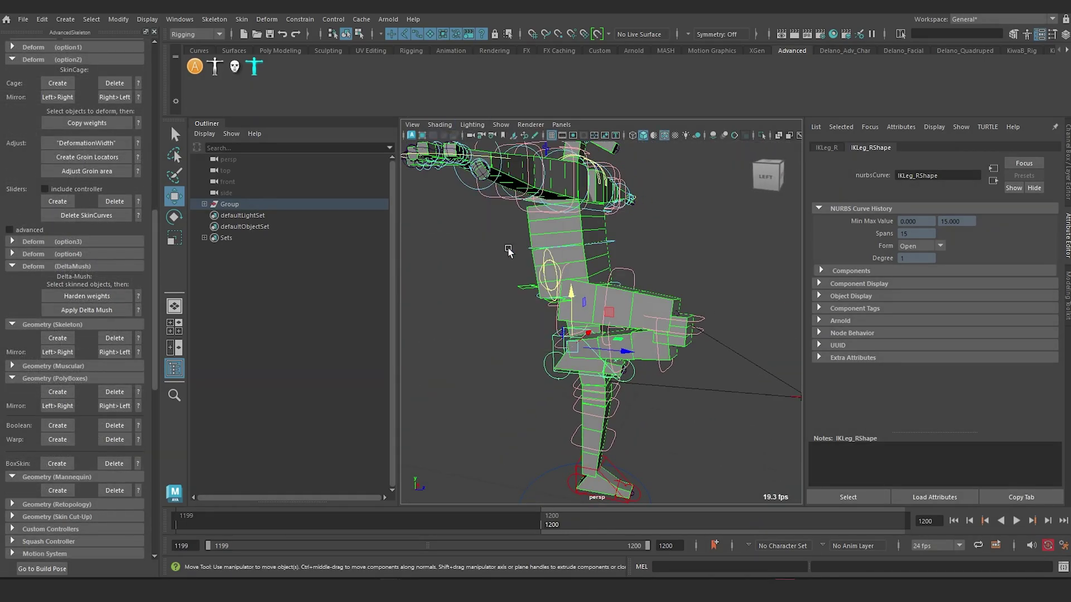
Step: Inspect the folded right knee from the front and test its bend by moving IKLeg_R up and down
right_click_drag(508, 249, 563, 279, "alt")
left_click(629, 416)
left_click(580, 364)
left_click_drag(581, 363, 550, 341, "alt")
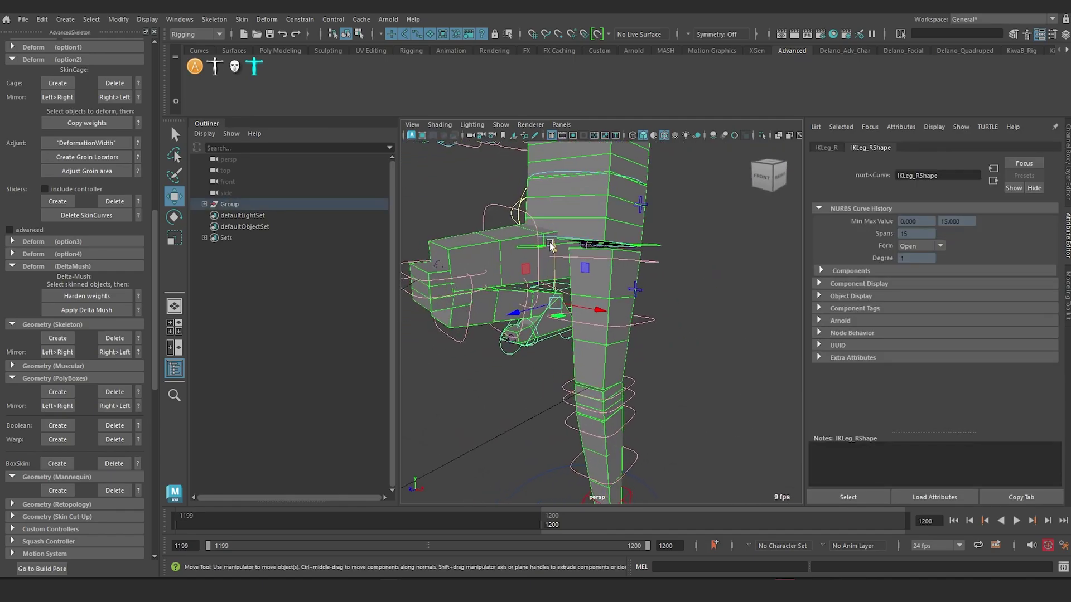
left_click_drag(550, 245, 627, 270)
right_click_drag(626, 270, 524, 313, "alt")
left_click_drag(524, 313, 540, 493)
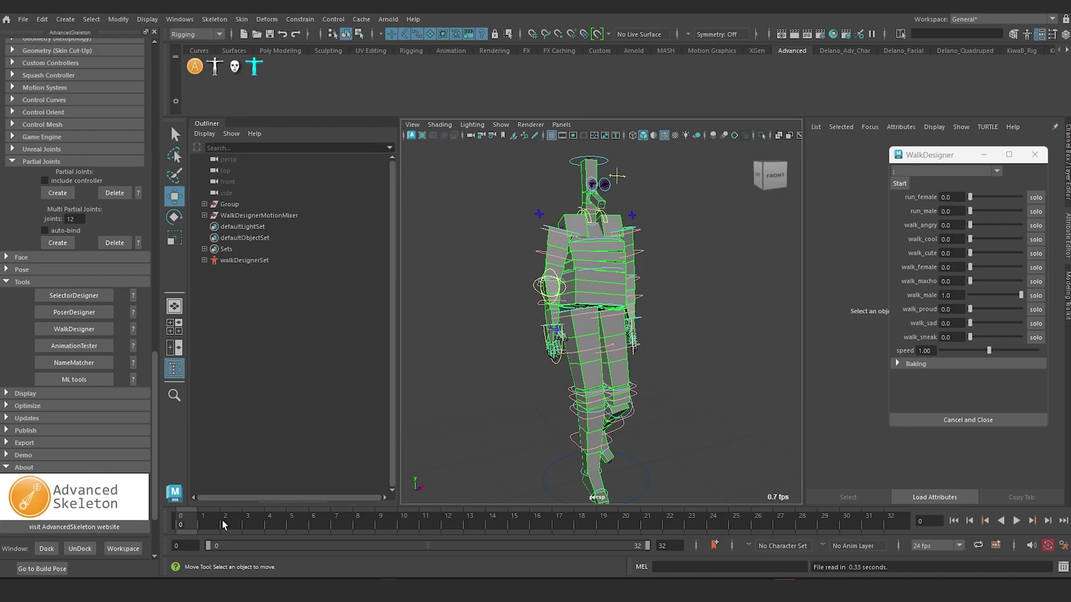
Step: Scrub and play the walk_male cycle over frames 0 to 32, viewing the knees from both sides
left_click_drag(221, 525, 759, 504)
left_click_drag(558, 375, 665, 375, "alt")
mouse_move(664, 375)
right_mouse_down("alt")
mouse_move(569, 364)
mouse_move(658, 390)
right_mouse_up("alt")
key("alt+v")
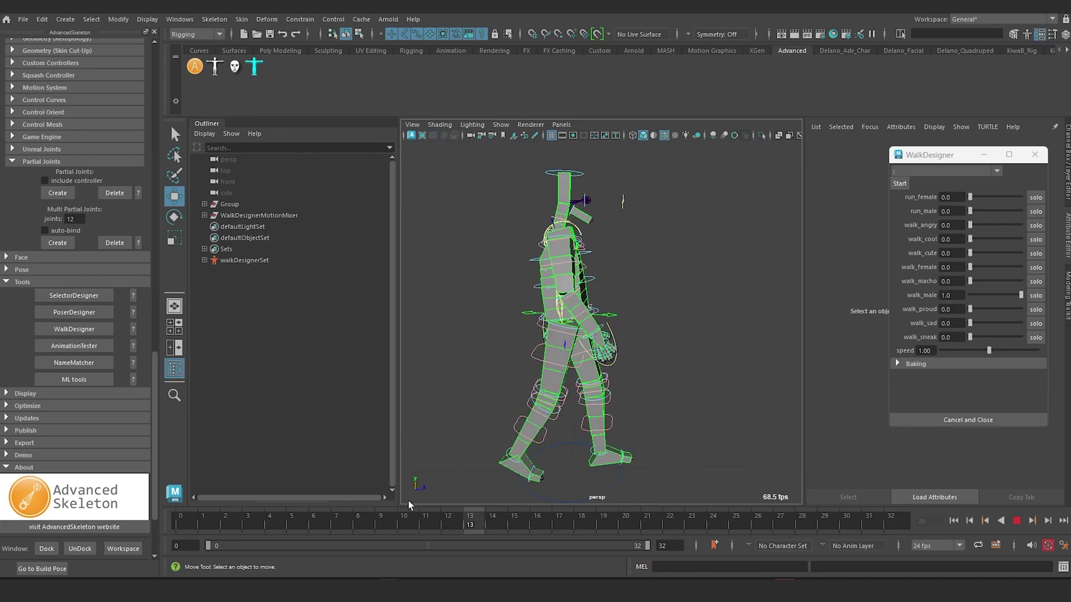
key("alt+v")
left_click_drag(742, 468, 457, 418, "alt")
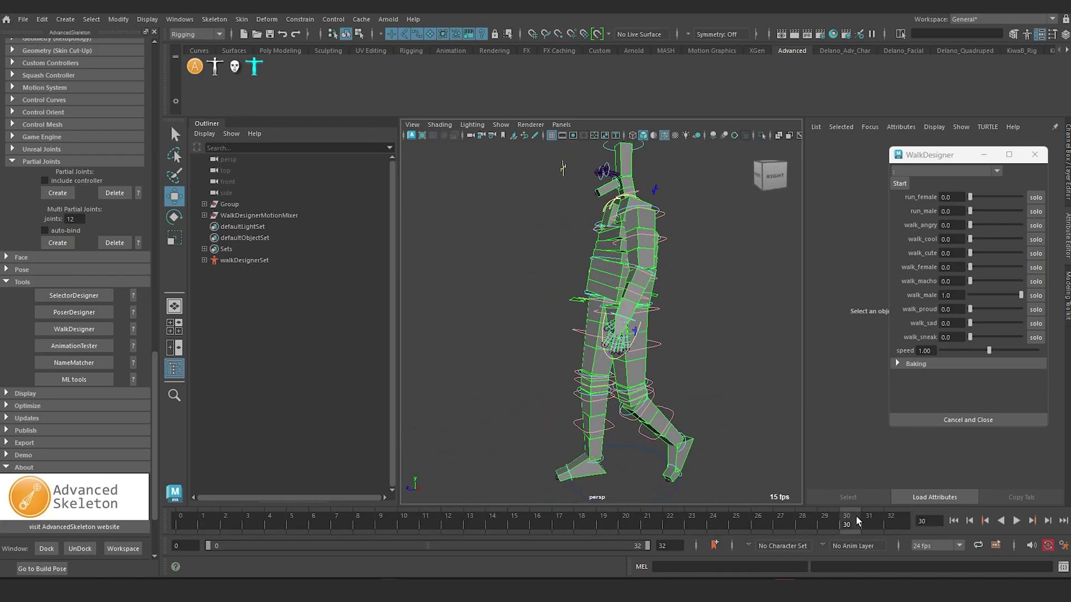
key("alt+v")
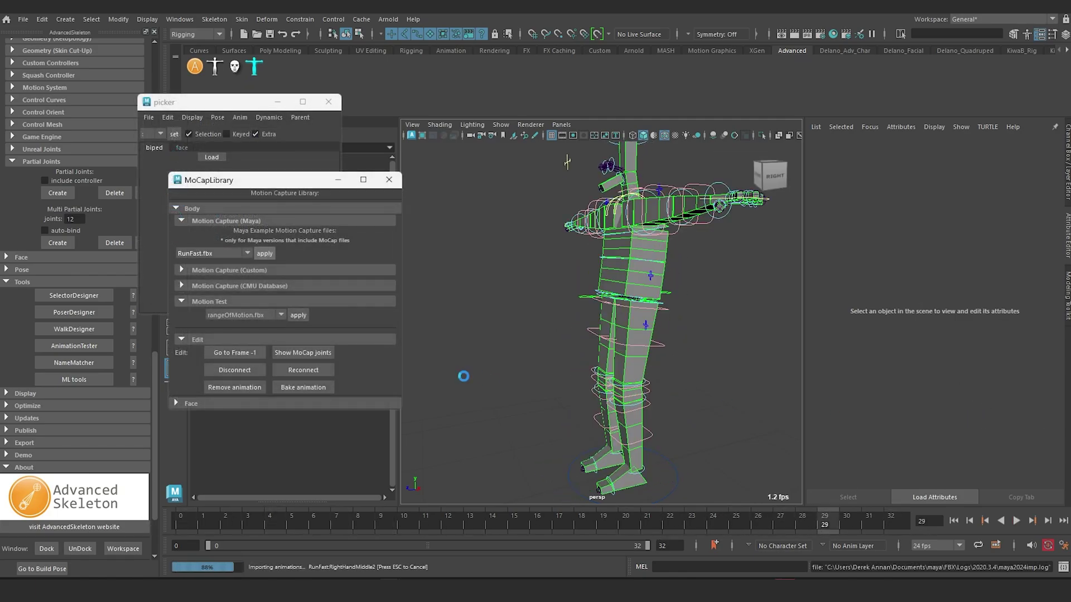
Step: Review the knees in the RunFast.fbx motion capture, stopping at a mid-run frame and replaying it in full screen view
left_click_drag(660, 396, 611, 430, "alt")
left_click(1016, 520)
left_click(643, 521)
key("ctrl+space")
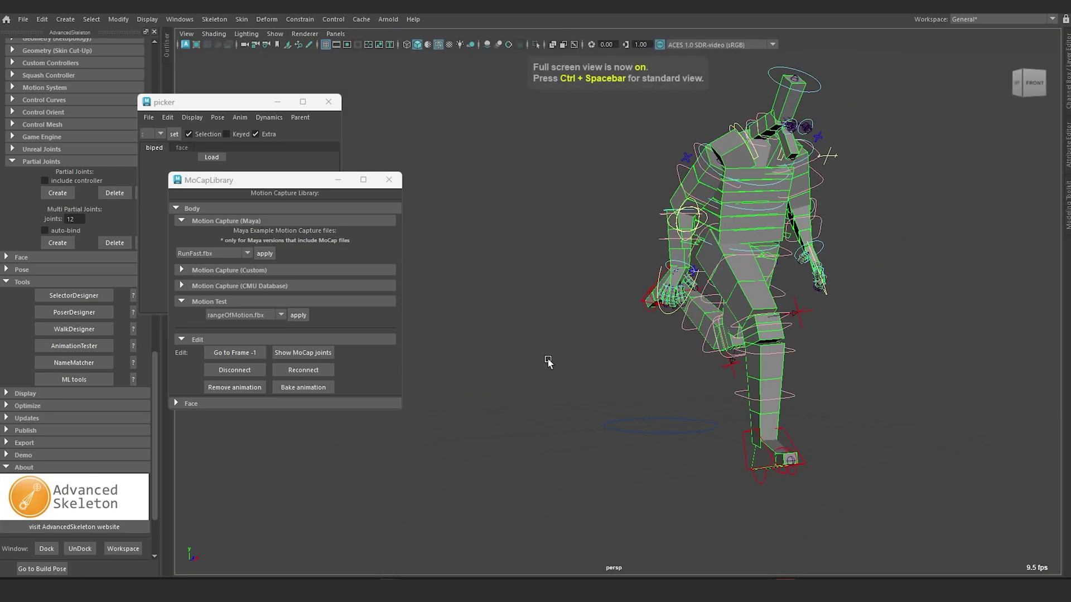
key("alt+v")
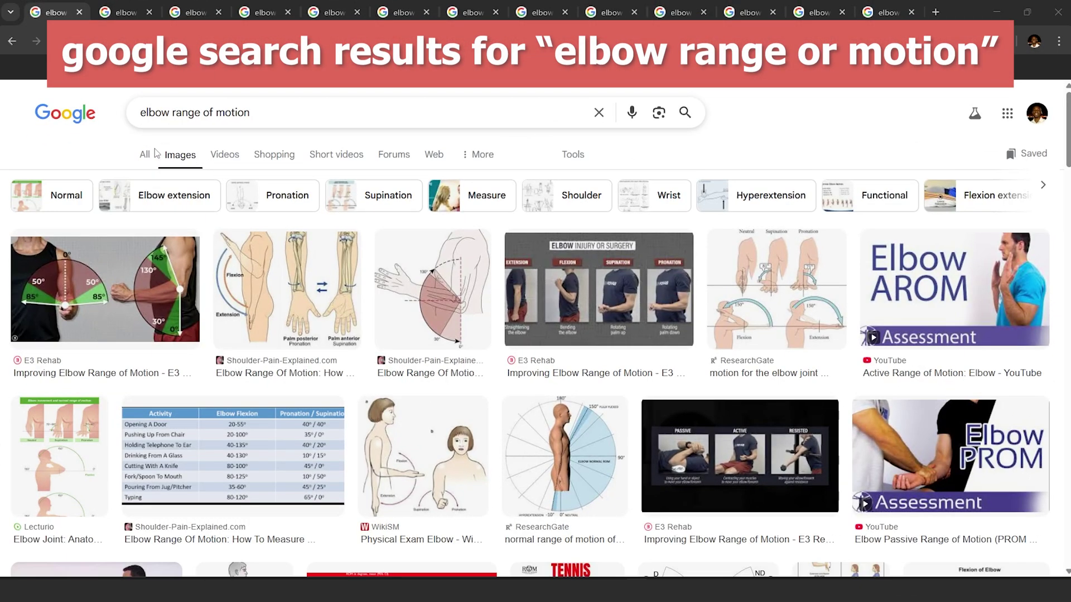
Step: Check the general results for "elbow range of motion" and review the opened elbow flexion images from Shoulder-Pain-Explained through VA Claims Insider
left_click(148, 154)
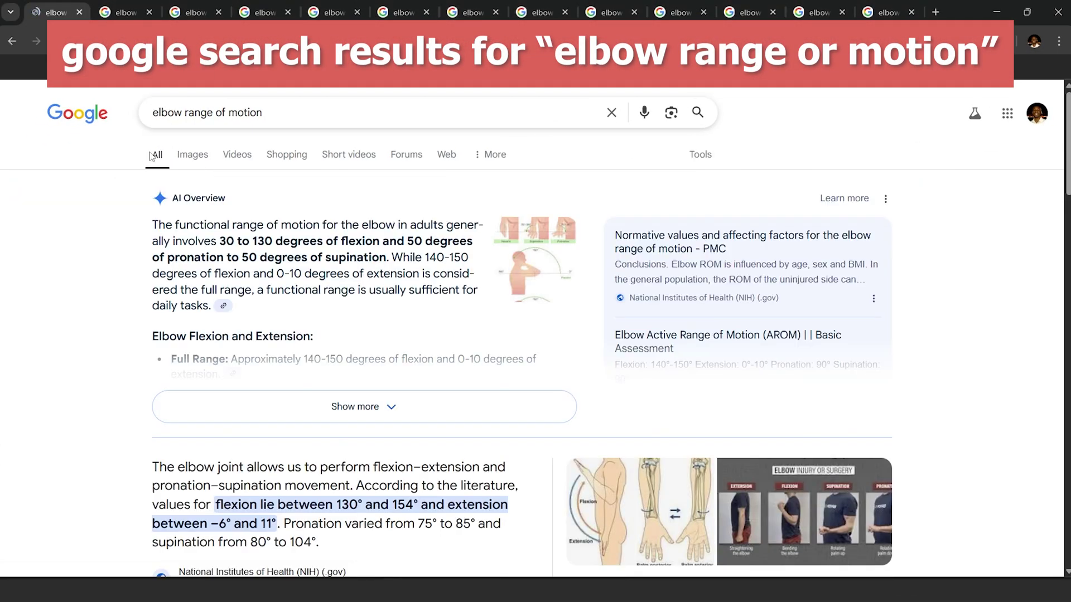
left_click(177, 147)
left_click(131, 17)
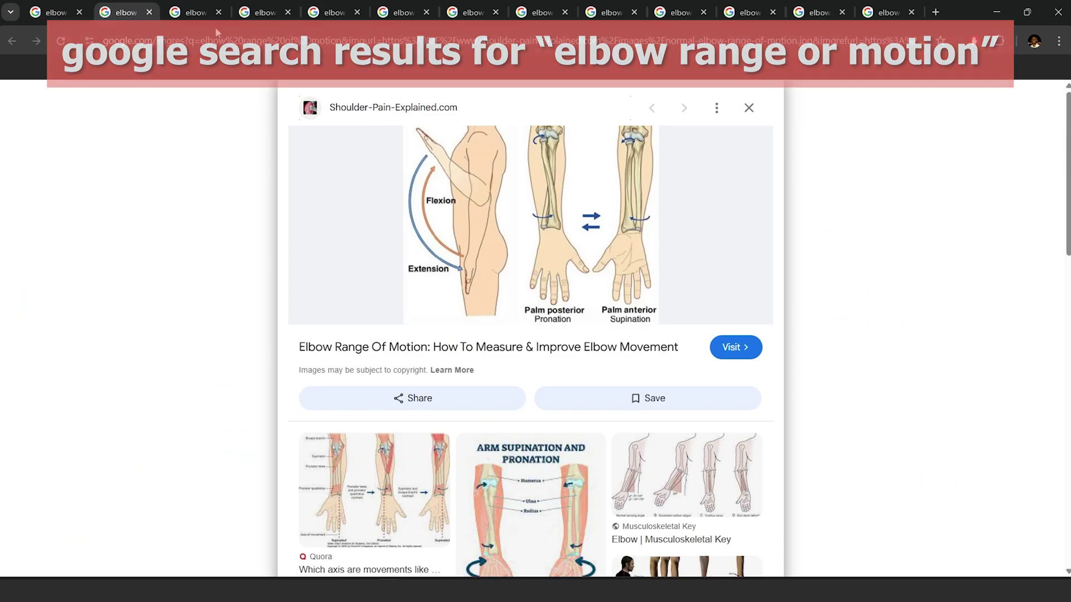
left_click(202, 15)
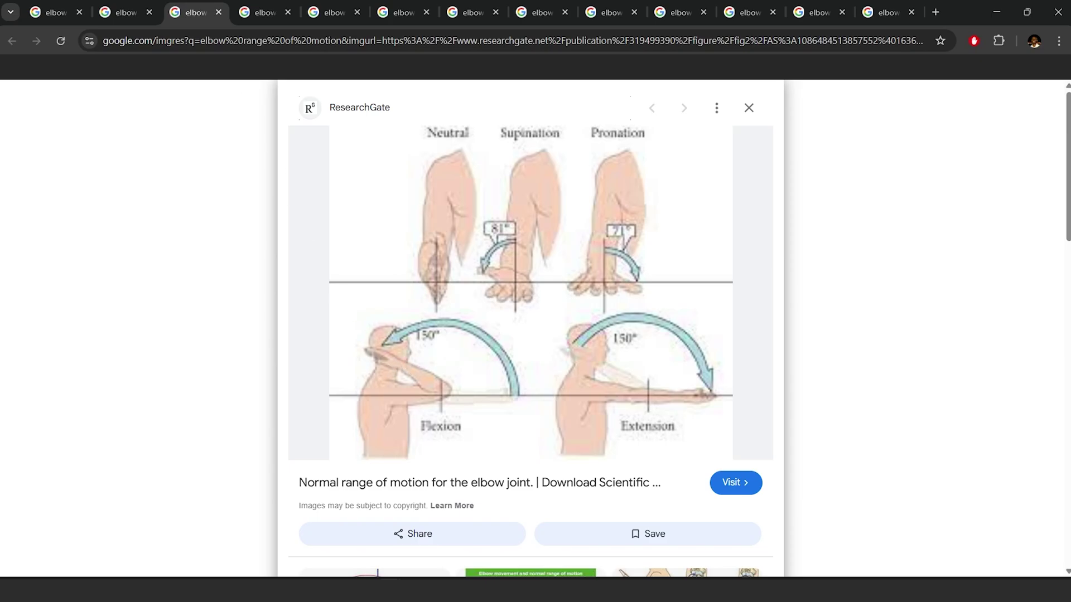
left_click(262, 13)
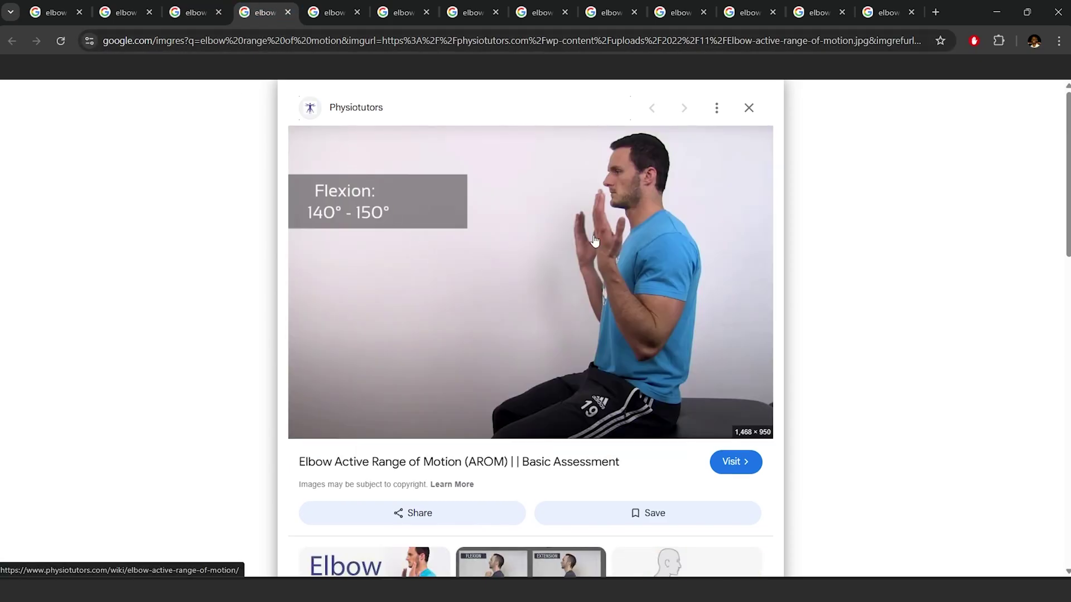
left_click(330, 15)
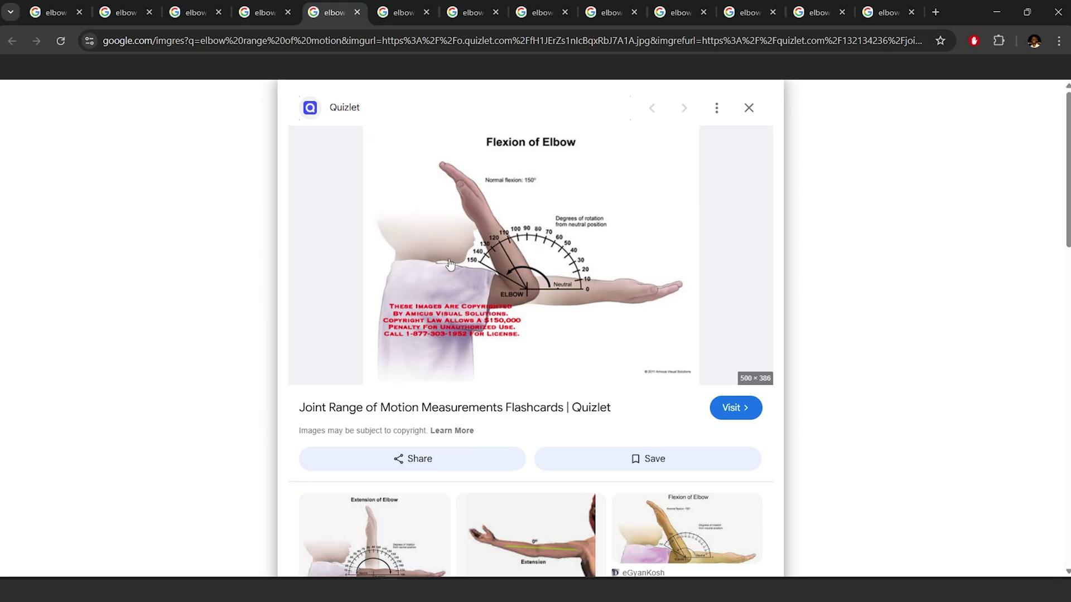
left_click(399, 12)
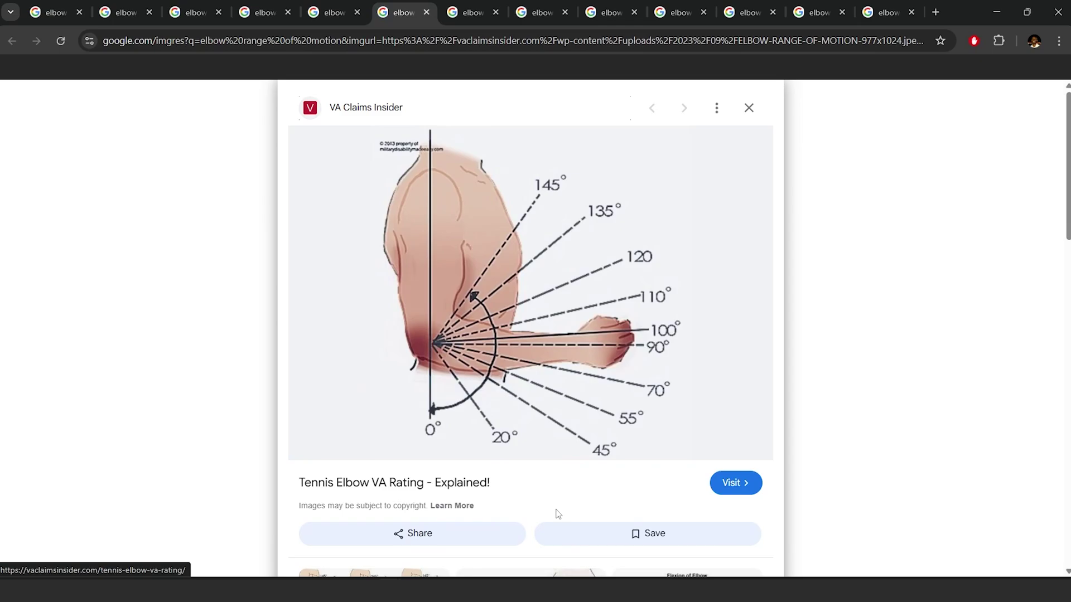
Step: Examine the remaining opened elbow range references, from The Brookside Associates and E3 Rehab through Orthobullets and the last image result
left_click(468, 12)
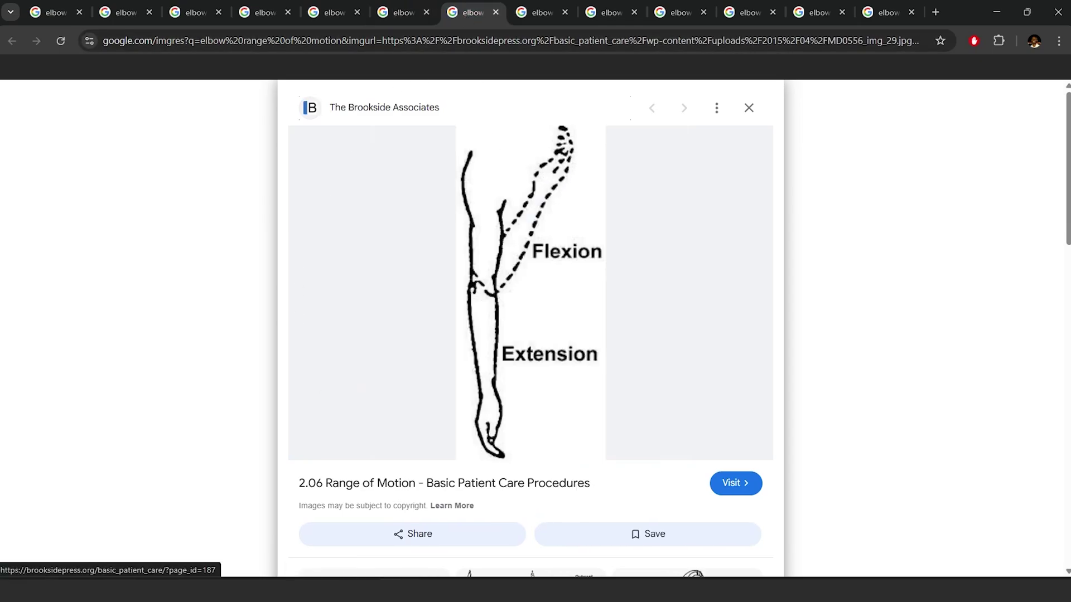
left_click(537, 12)
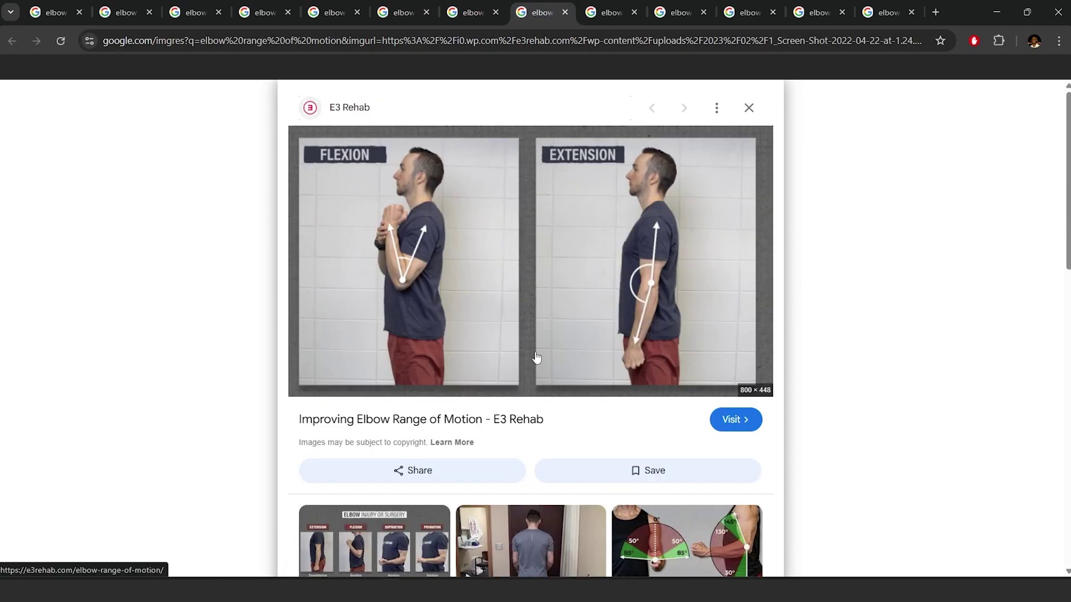
key("ctrl+Tab")
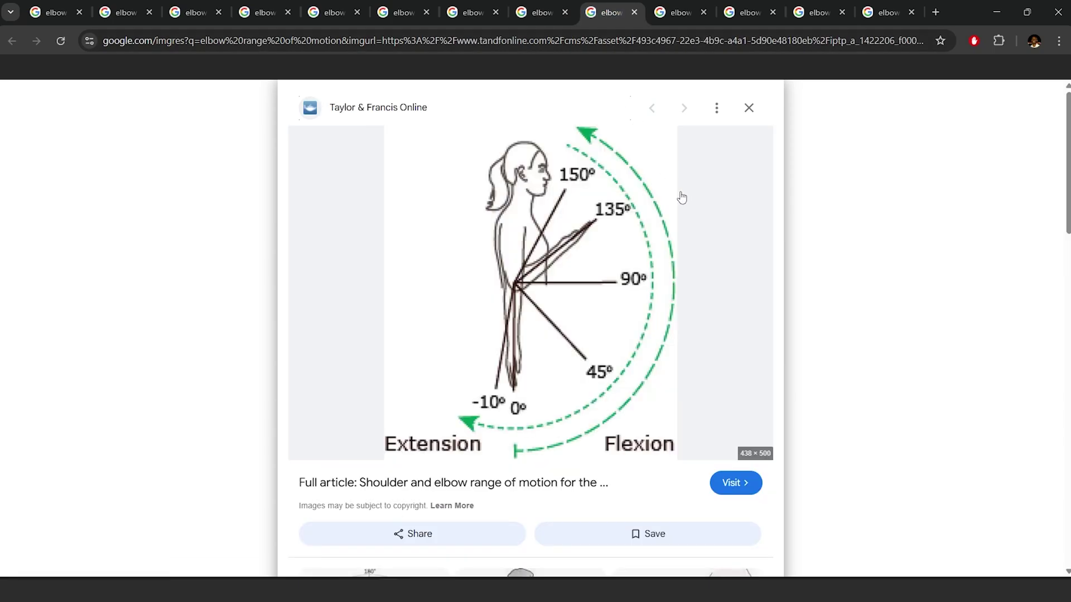
left_click(672, 17)
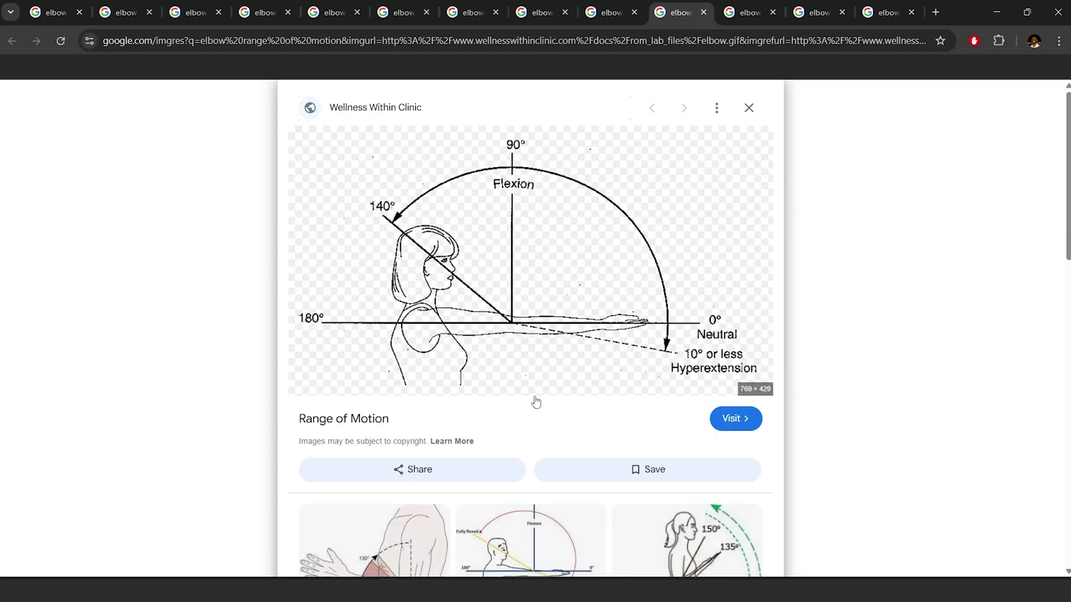
left_click(757, 17)
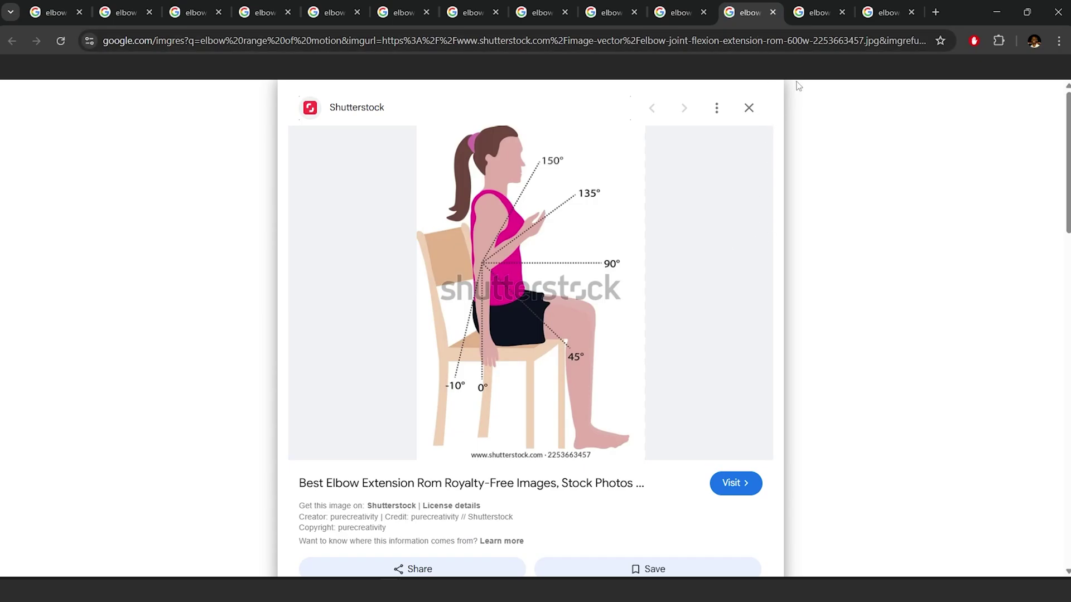
left_click(819, 15)
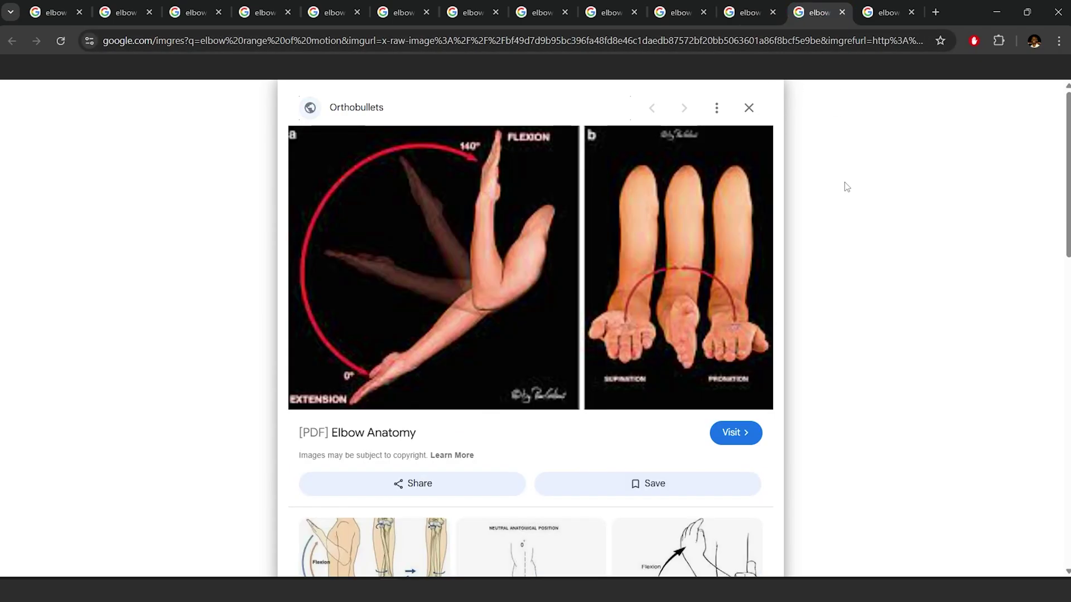
left_click(884, 15)
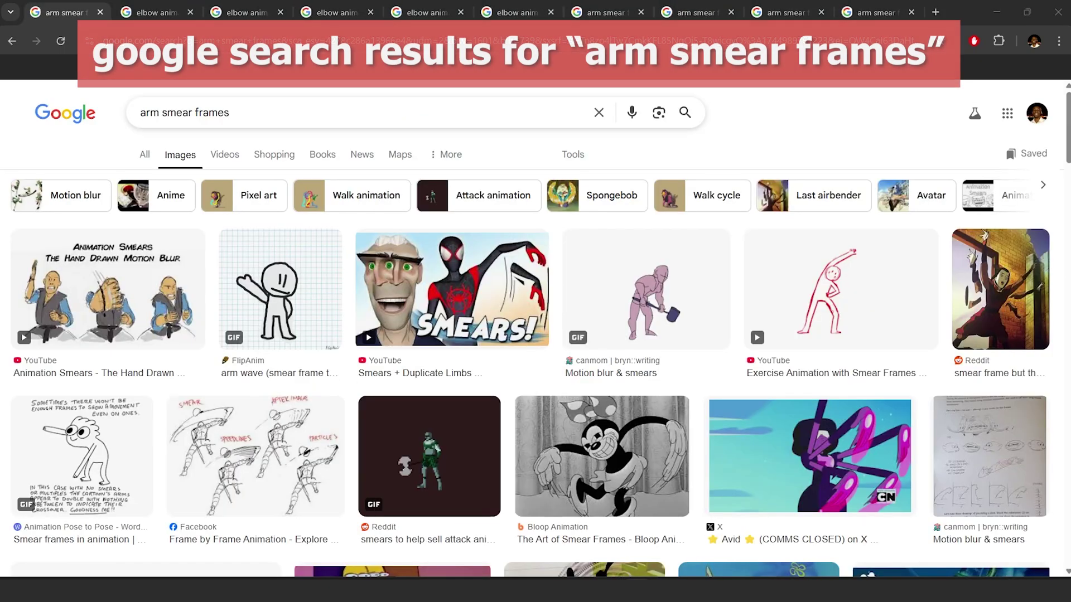
Step: Browse the opened cartoon and 3D smear frame examples from the "arm smear frames" search, studying how the arms bend
left_click(149, 16)
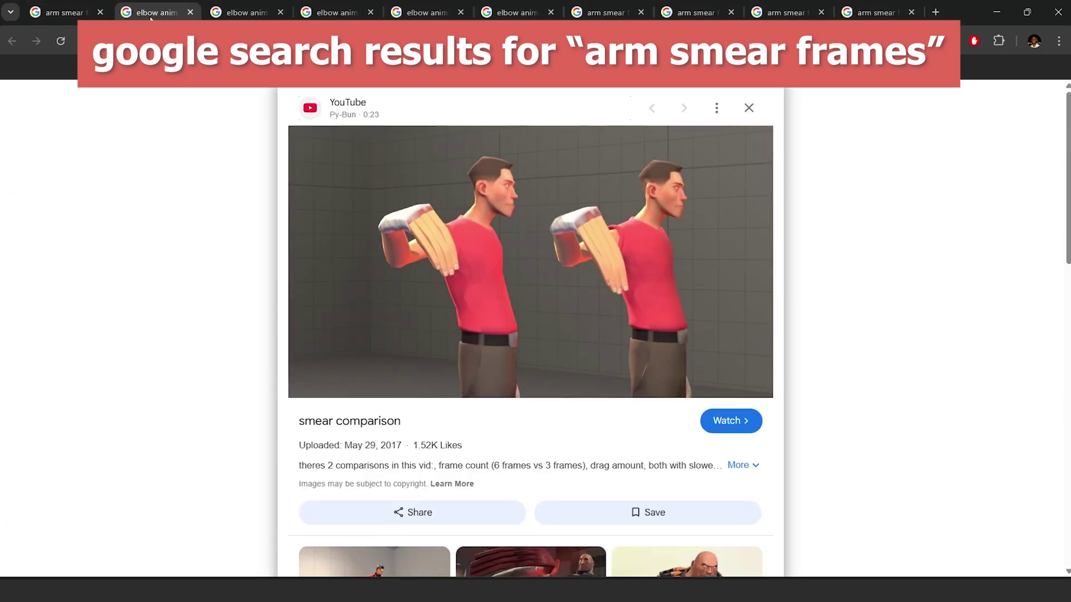
left_click(235, 16)
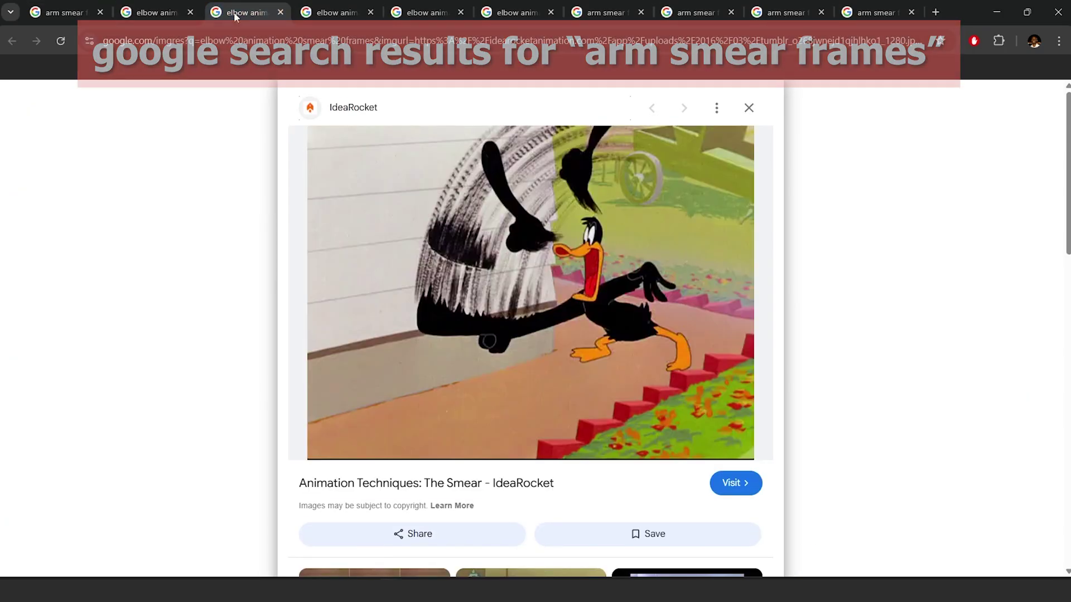
left_click(325, 15)
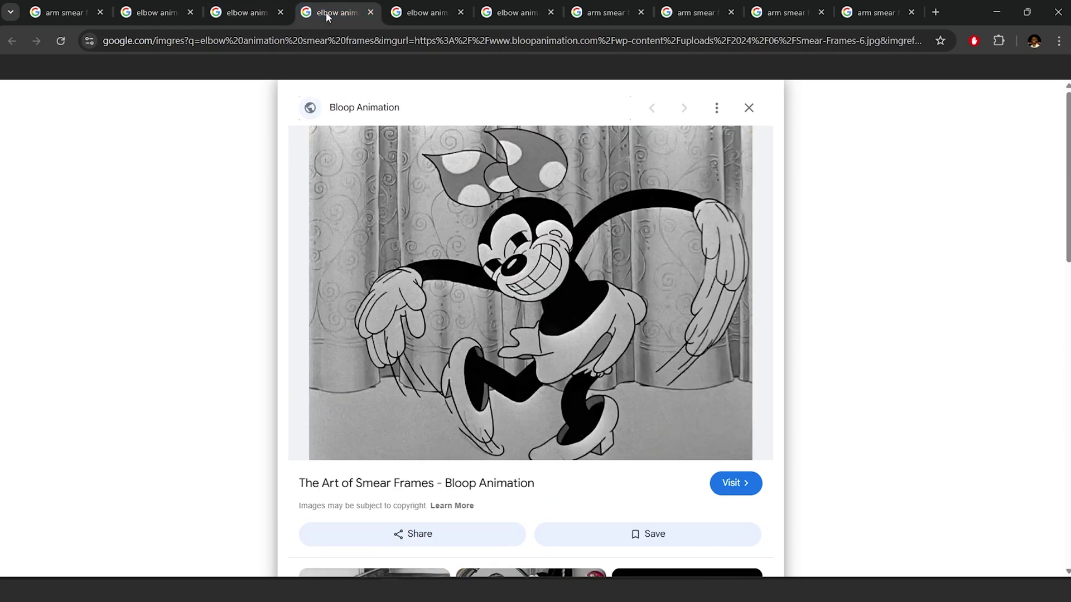
left_click(416, 16)
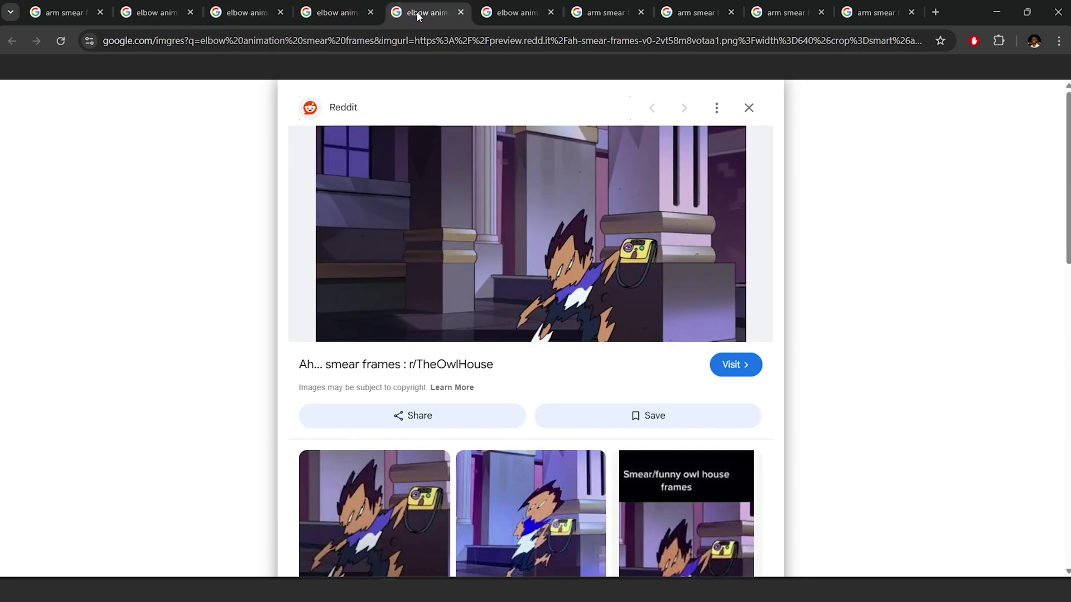
left_click(515, 16)
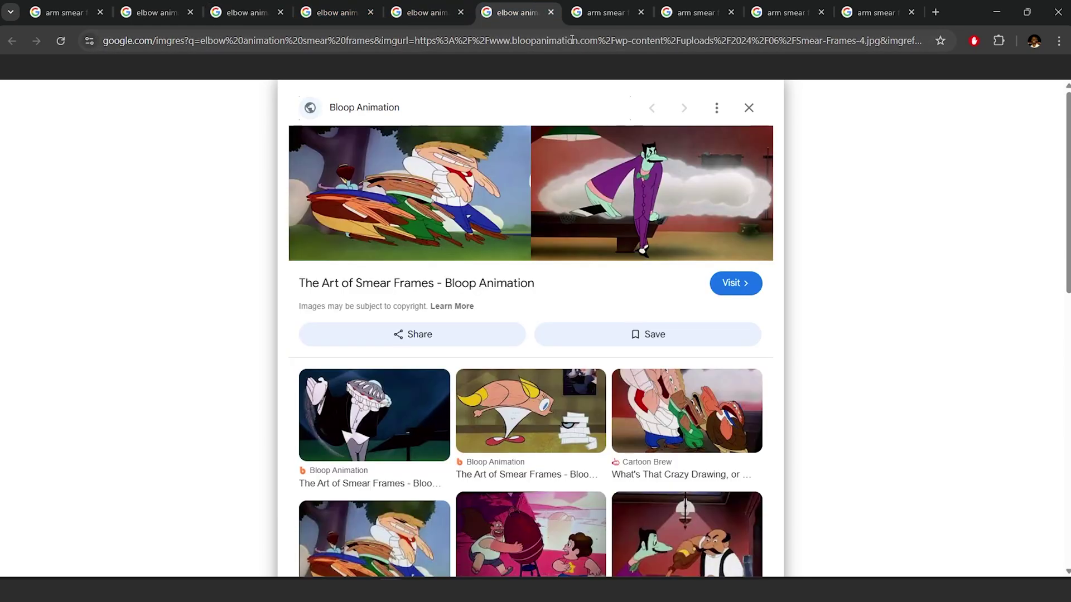
left_click(602, 16)
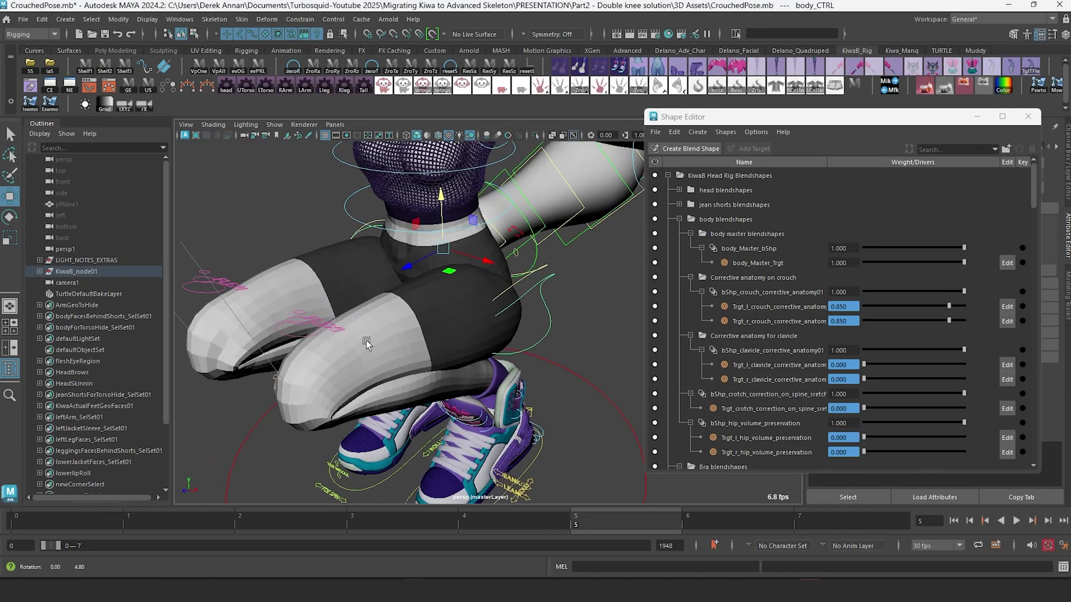
Step: In Maya, compare the crouched knees with the bShp_crouch_corrective_anatomy01 weight at 0 and at 1
left_click_drag(367, 342, 382, 340, "alt")
middle_click_drag(418, 307, 460, 294, "alt")
left_click_drag(961, 290, 764, 294)
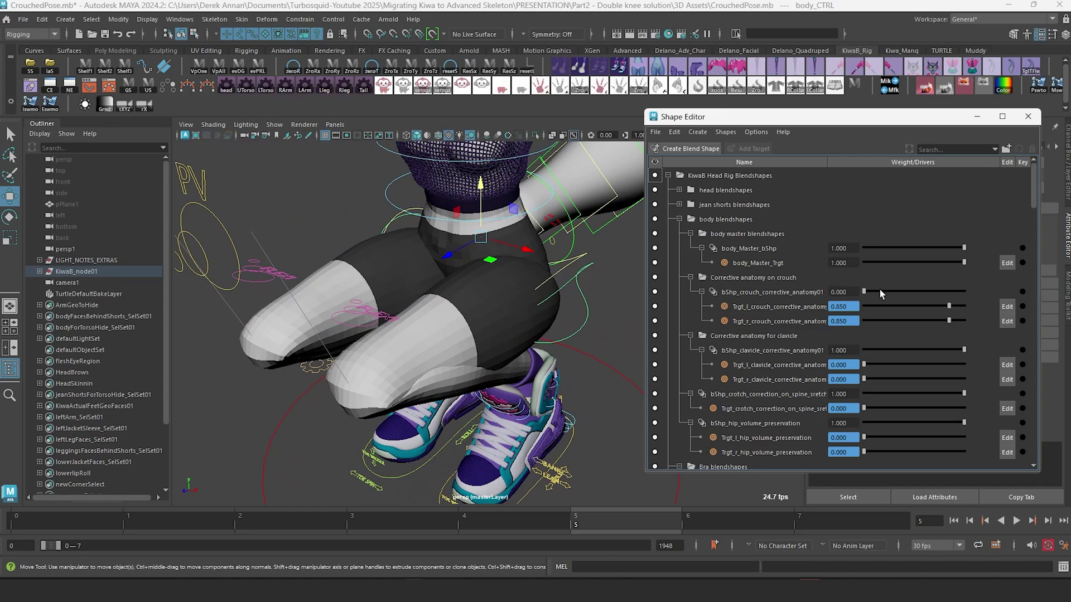
left_click_drag(879, 289, 1025, 293)
Step: From a side view of the crouched legs, switch the bShp_crouch_corrective_anatomy01 weight repeatedly between 0 and 1 to compare knee shapes
left_click_drag(337, 342, 467, 280, "alt")
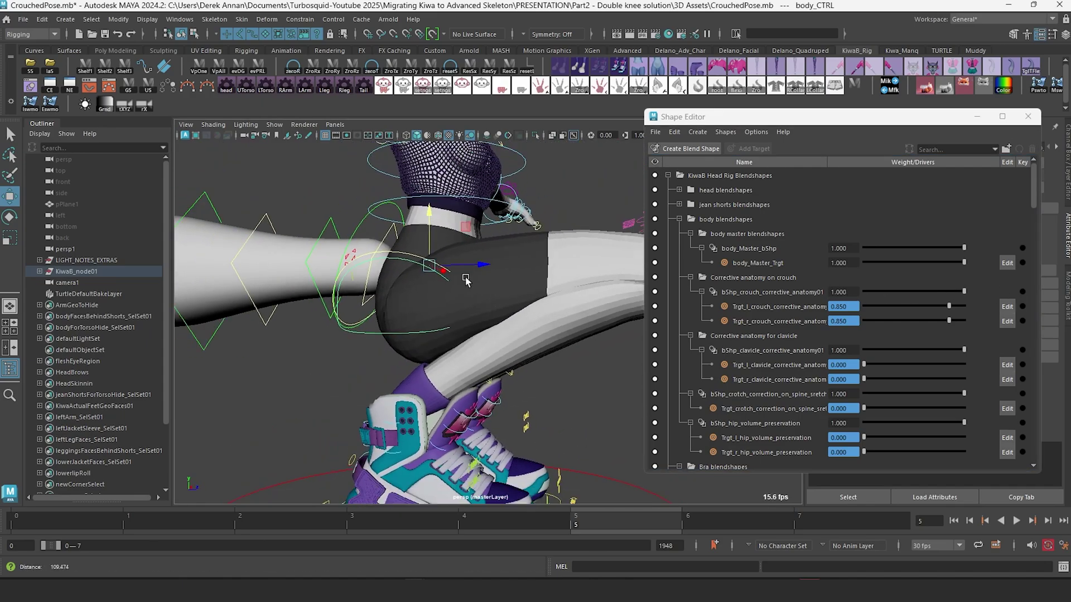
middle_click_drag(435, 271, 386, 253, "alt")
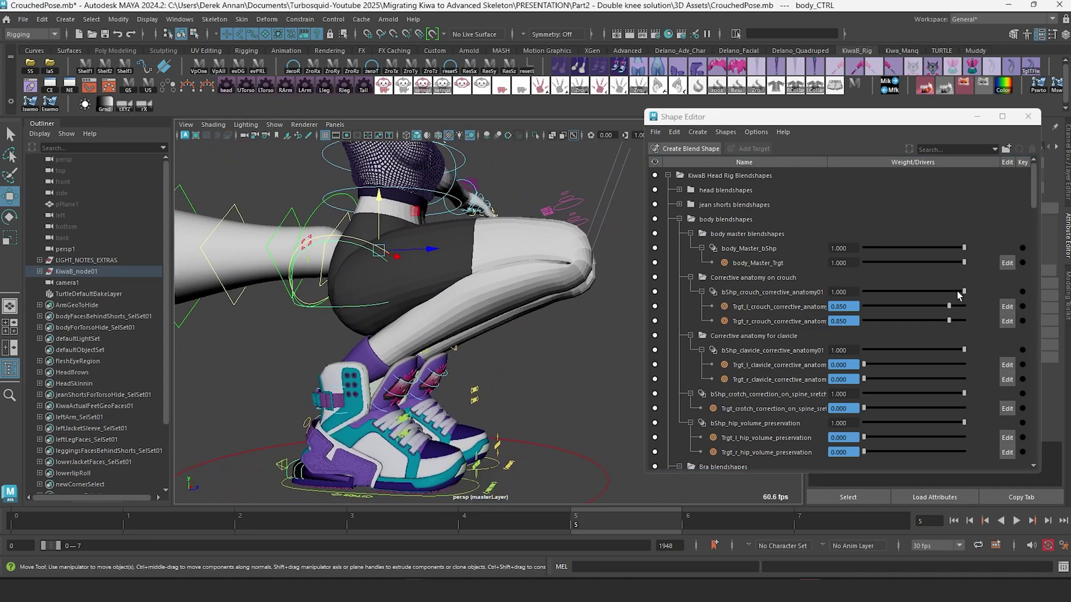
left_click_drag(956, 290, 775, 292)
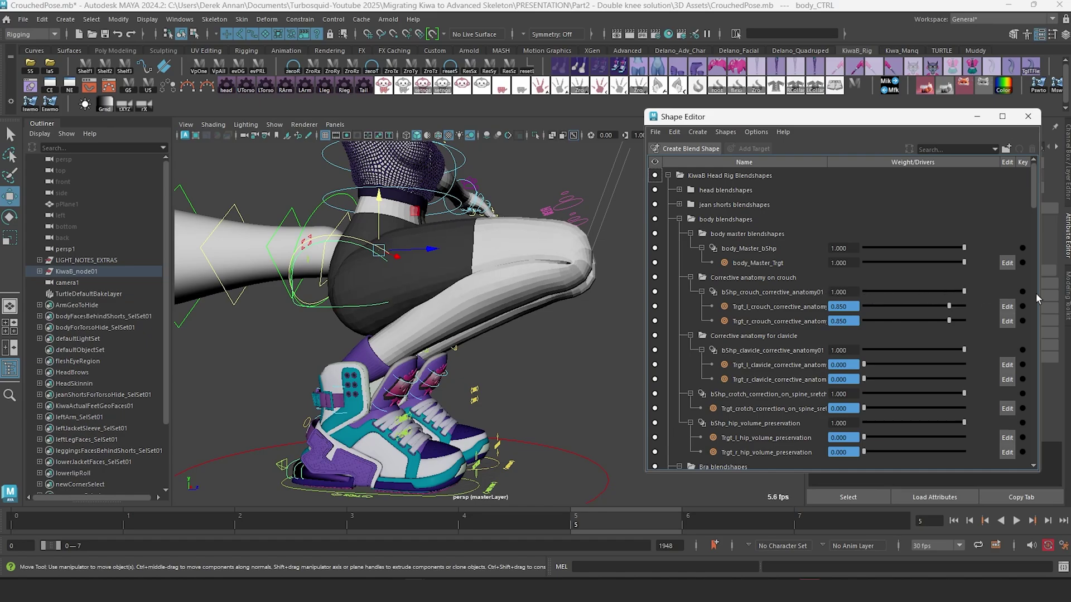
left_click_drag(884, 292, 796, 300)
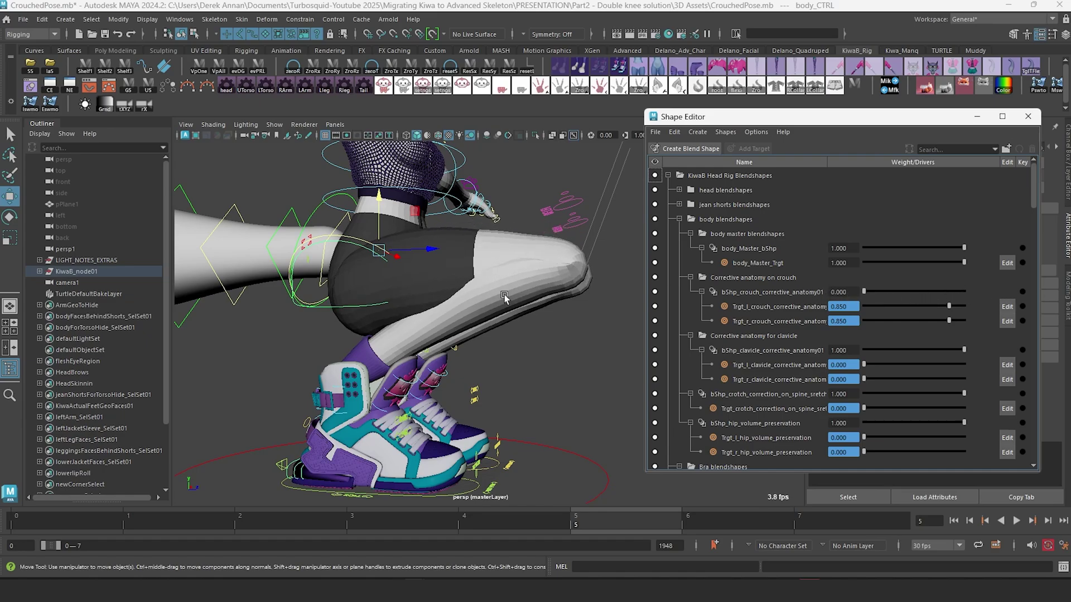
left_click_drag(504, 296, 499, 310, "alt")
left_click_drag(873, 292, 1044, 293)
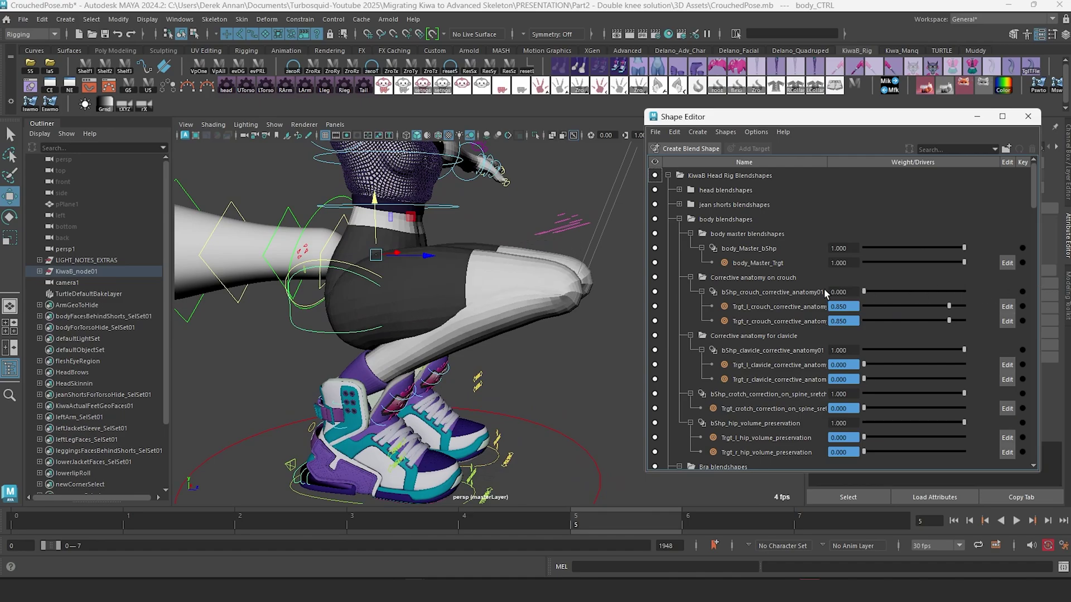
Step: Frame the whole crouching character at an angle and lower the bShp_crouch_corrective_anatomy01 weight to check the effect on the knees
right_click_drag(585, 365, 450, 279, "alt")
middle_click_drag(450, 280, 440, 340, "alt")
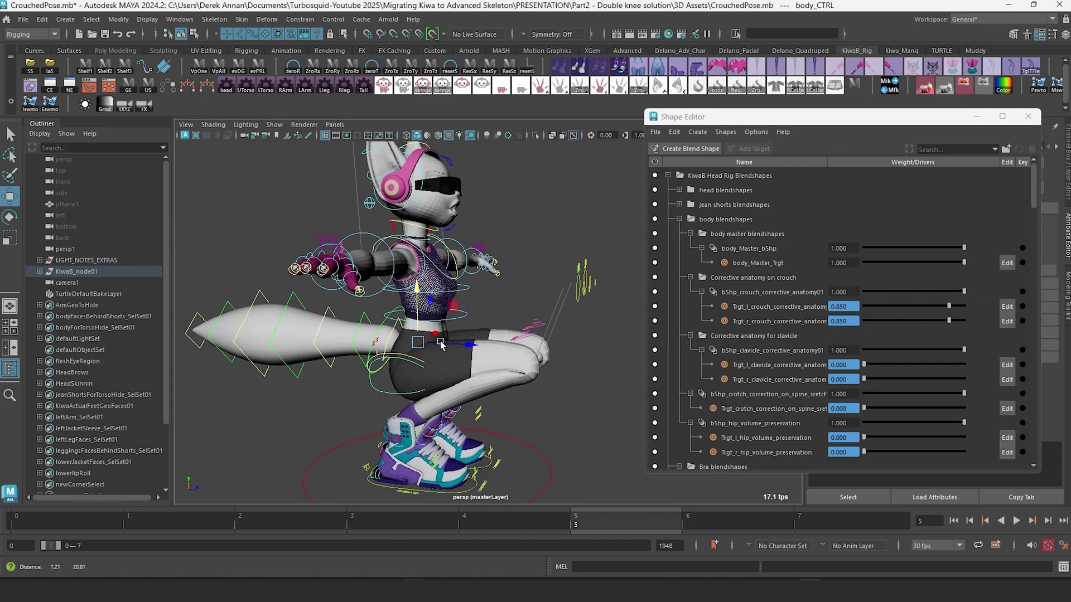
left_click_drag(440, 339, 334, 333, "alt")
left_click_drag(963, 291, 886, 297)
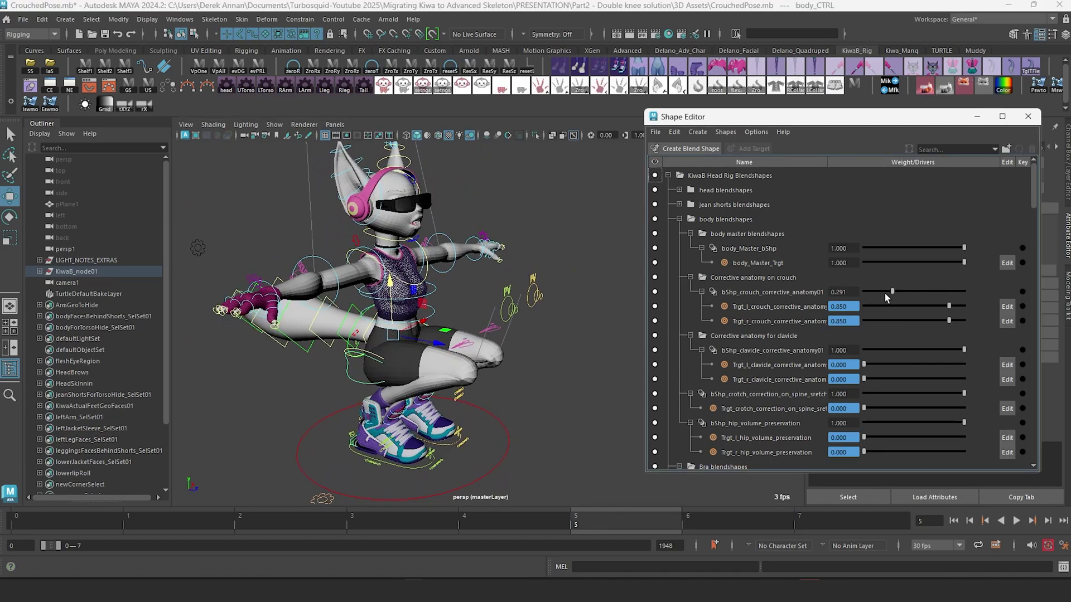